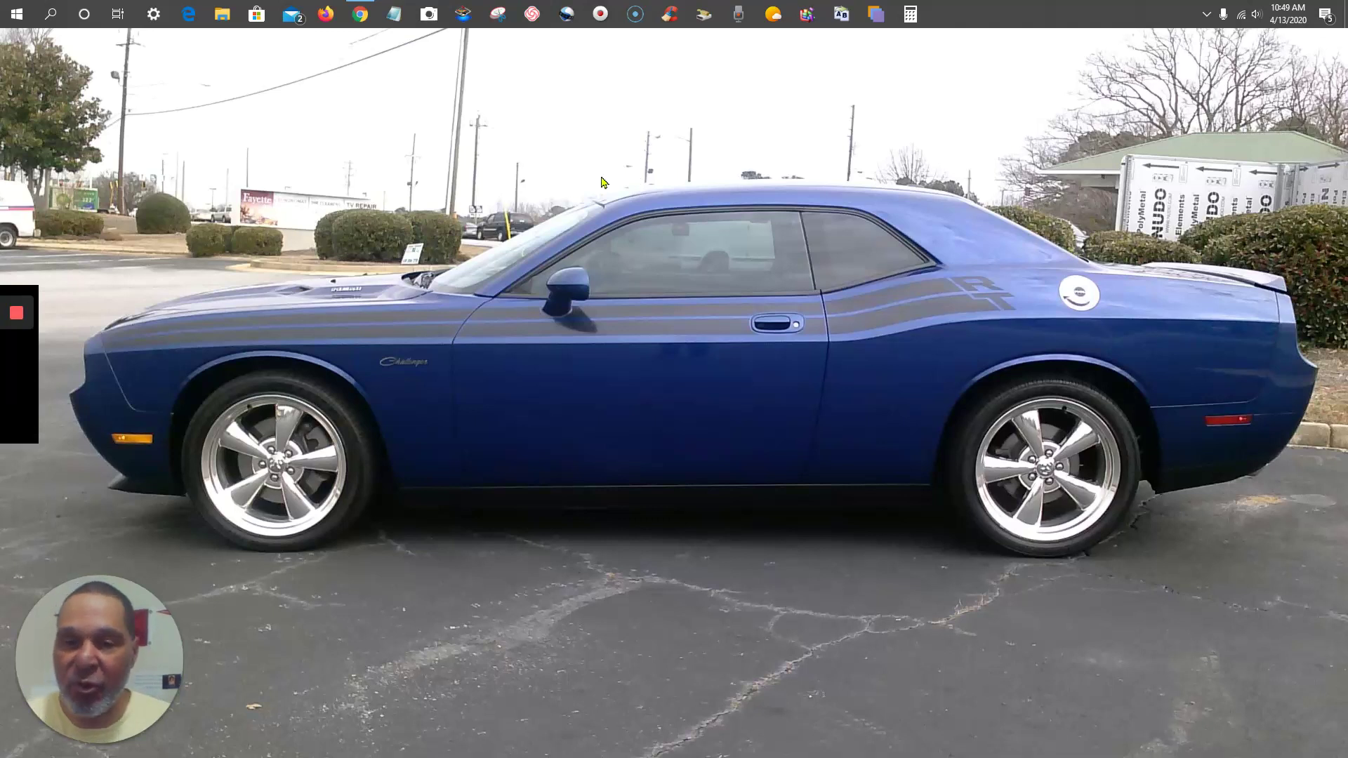
Step: Bring up the Andromo Demo & Andromo Course 1 YouTube video and scroll to its free-course description
left_click(361, 16)
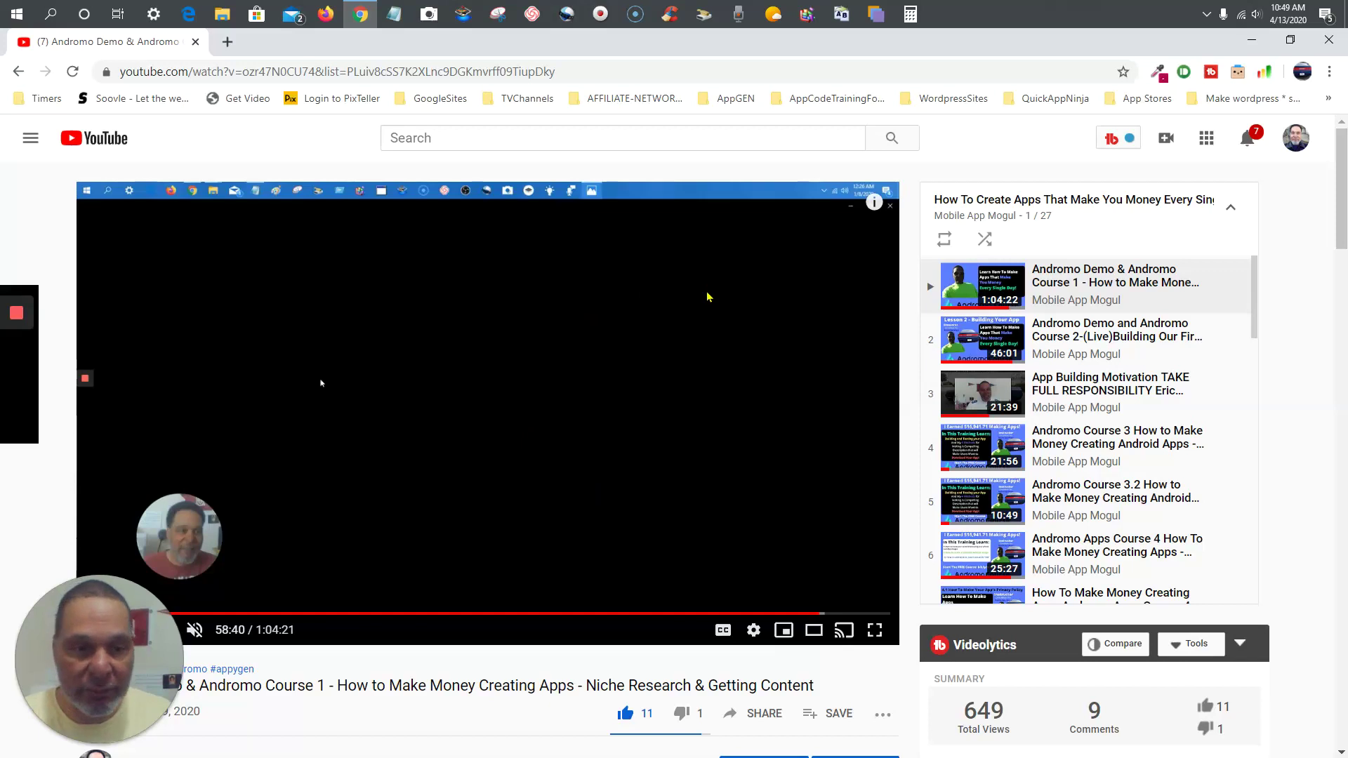
scroll(708, 297, "down", 5)
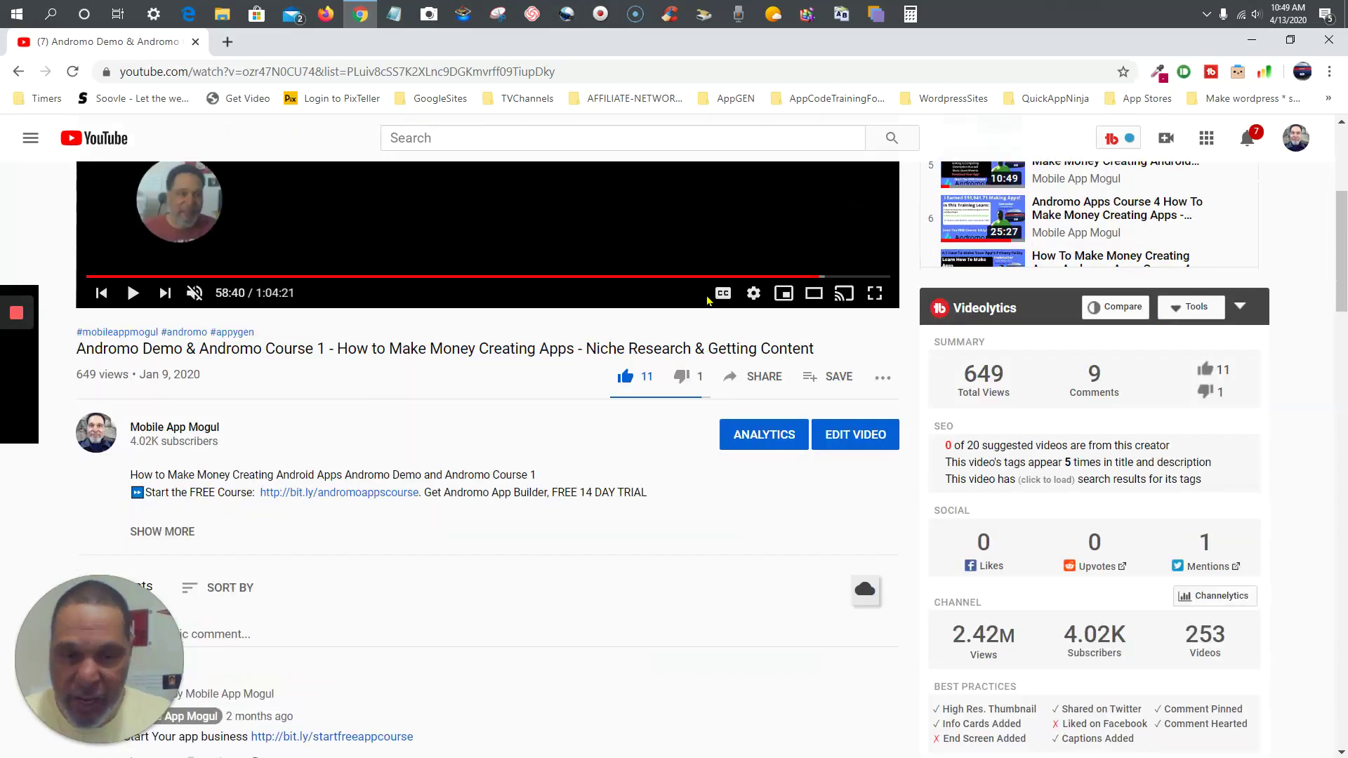
scroll(708, 300, "down", 4)
scroll(708, 301, "up", 5)
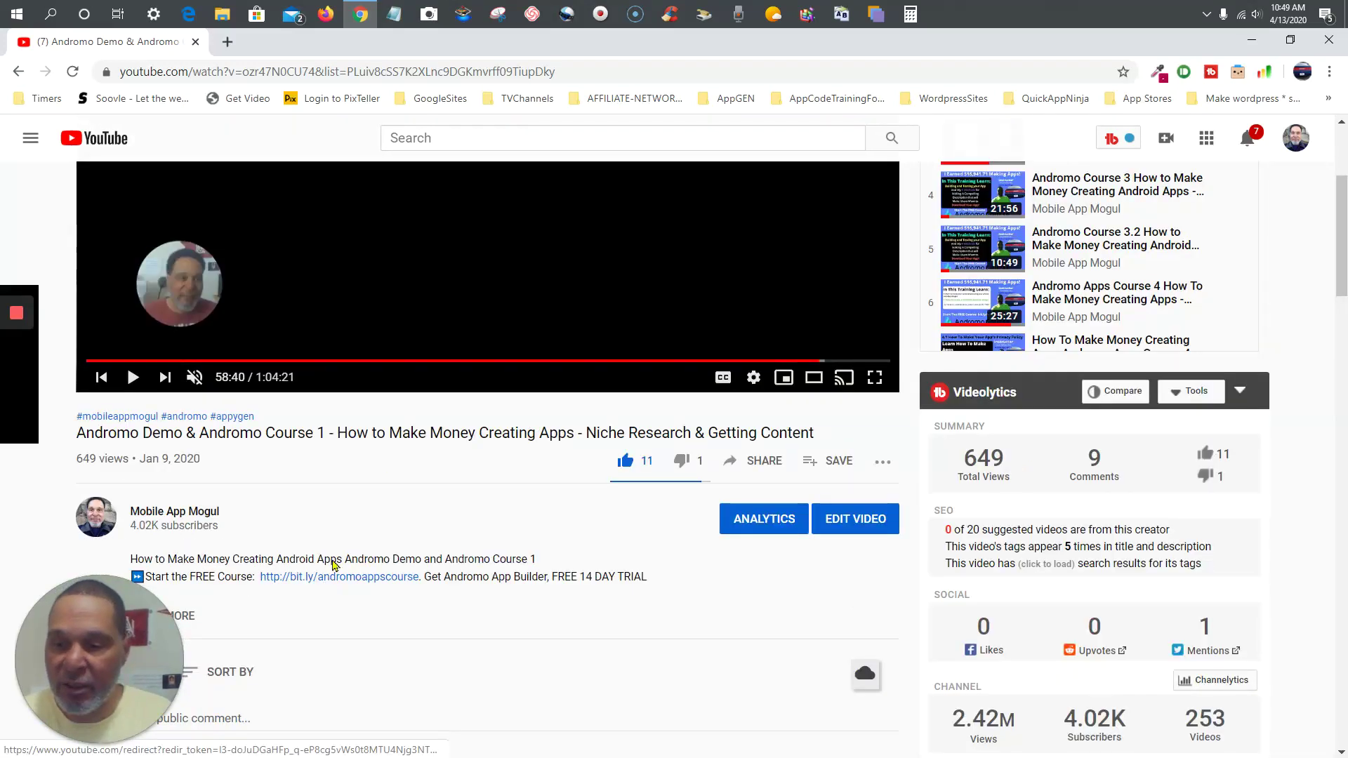
scroll(333, 565, "down", 4)
scroll(333, 566, "up", 7)
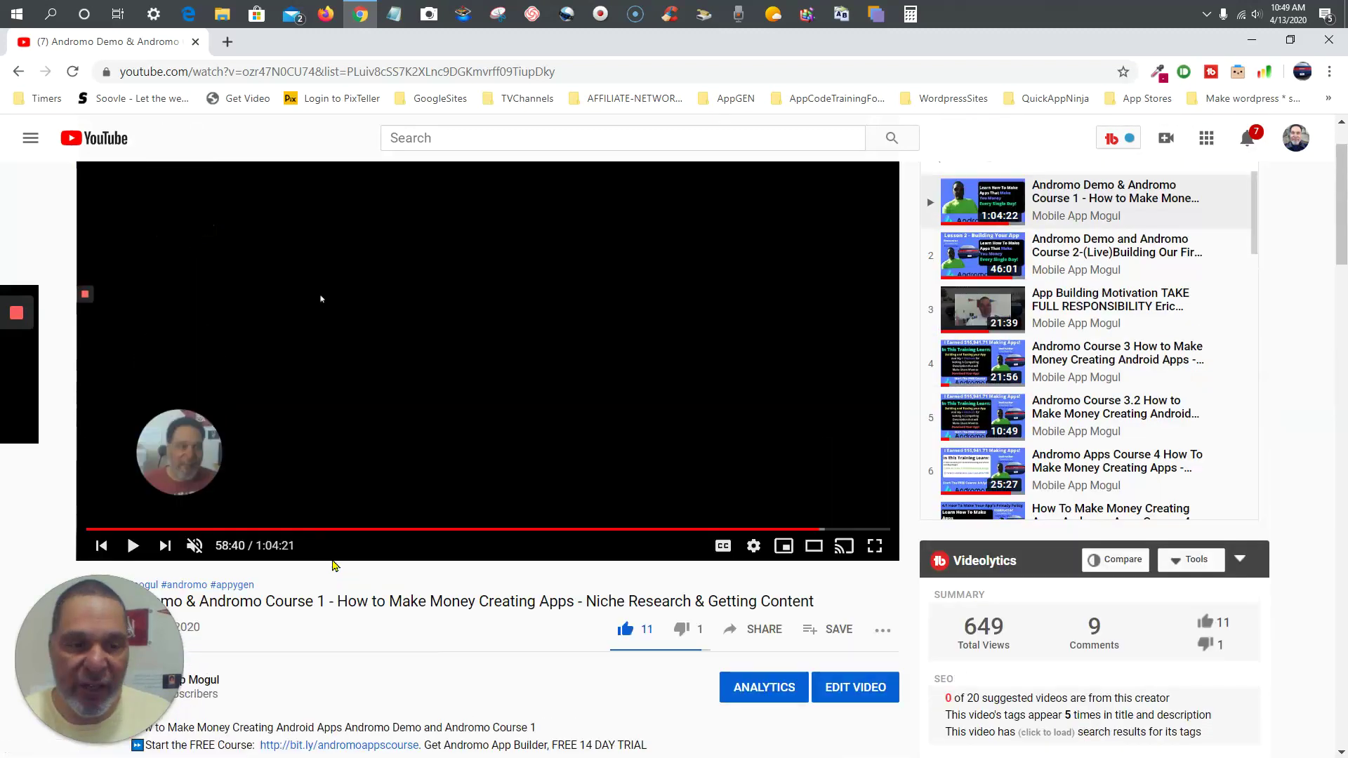
scroll(333, 566, "up", 1)
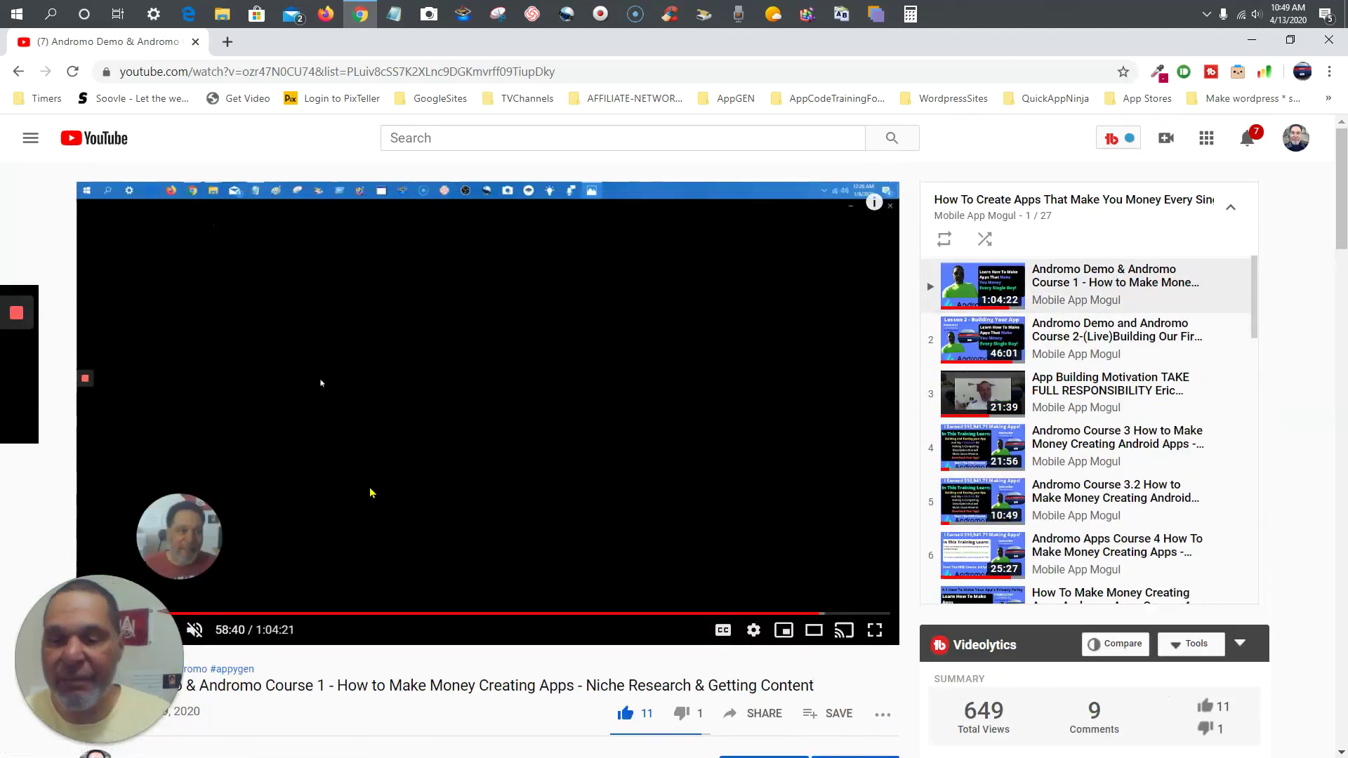
scroll(320, 383, "down", 4)
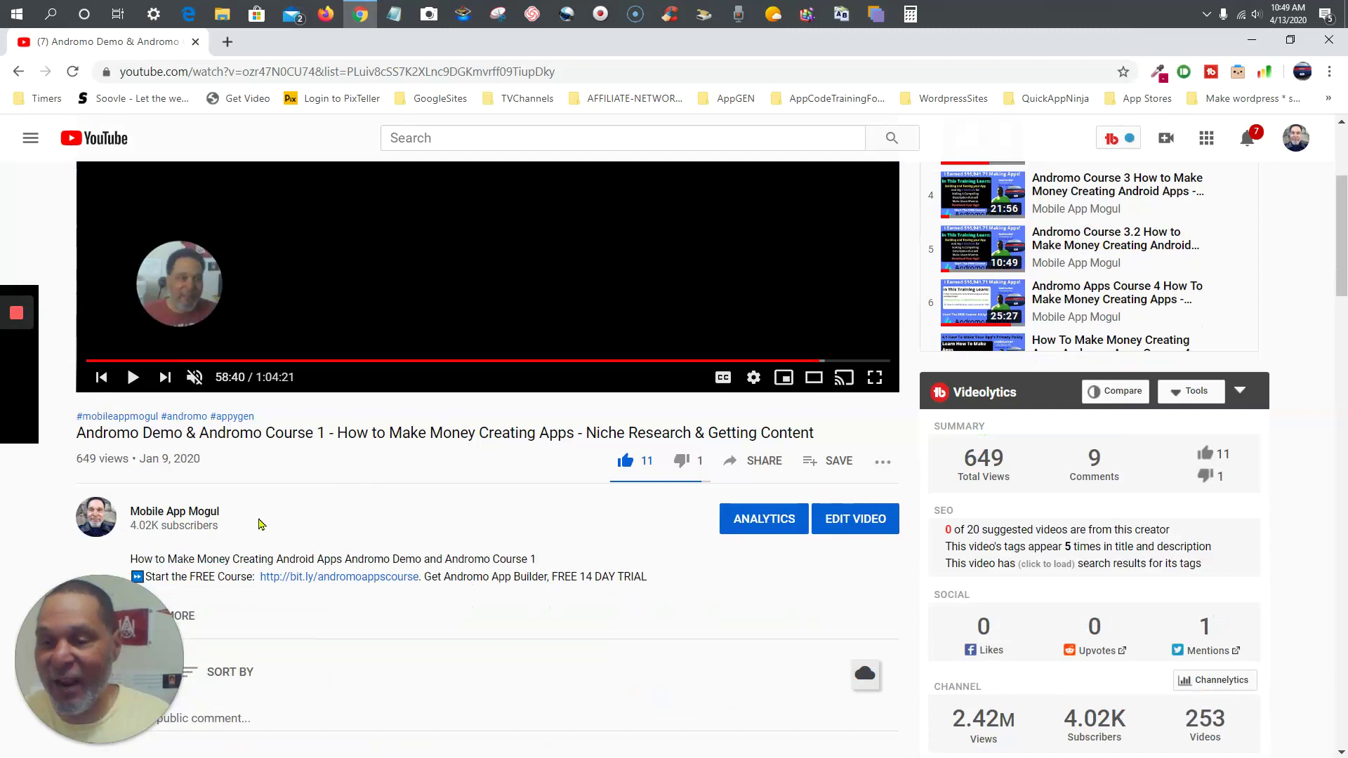
Step: Follow the bit.ly course link and sign up with a saved e-mail address via Get Instant Access!
left_click(335, 583)
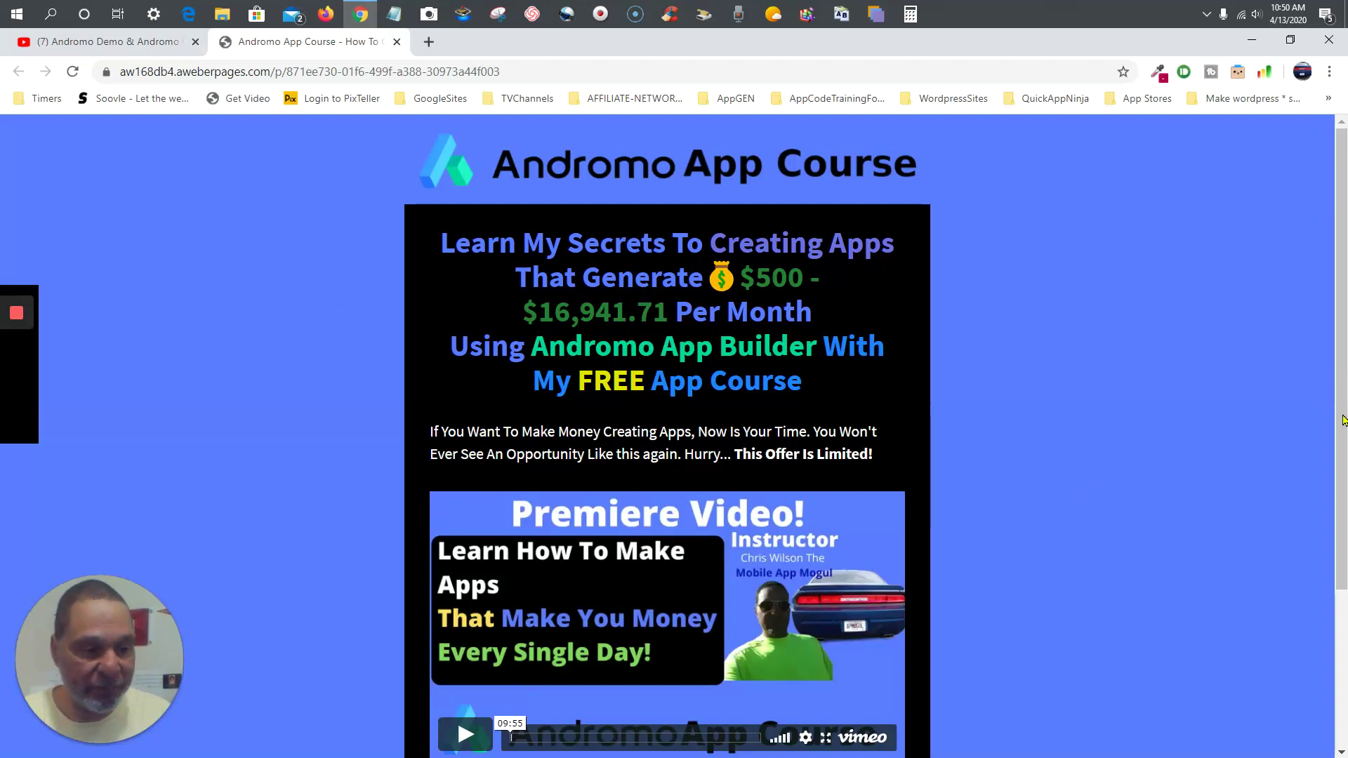
scroll(1224, 453, "down", 3)
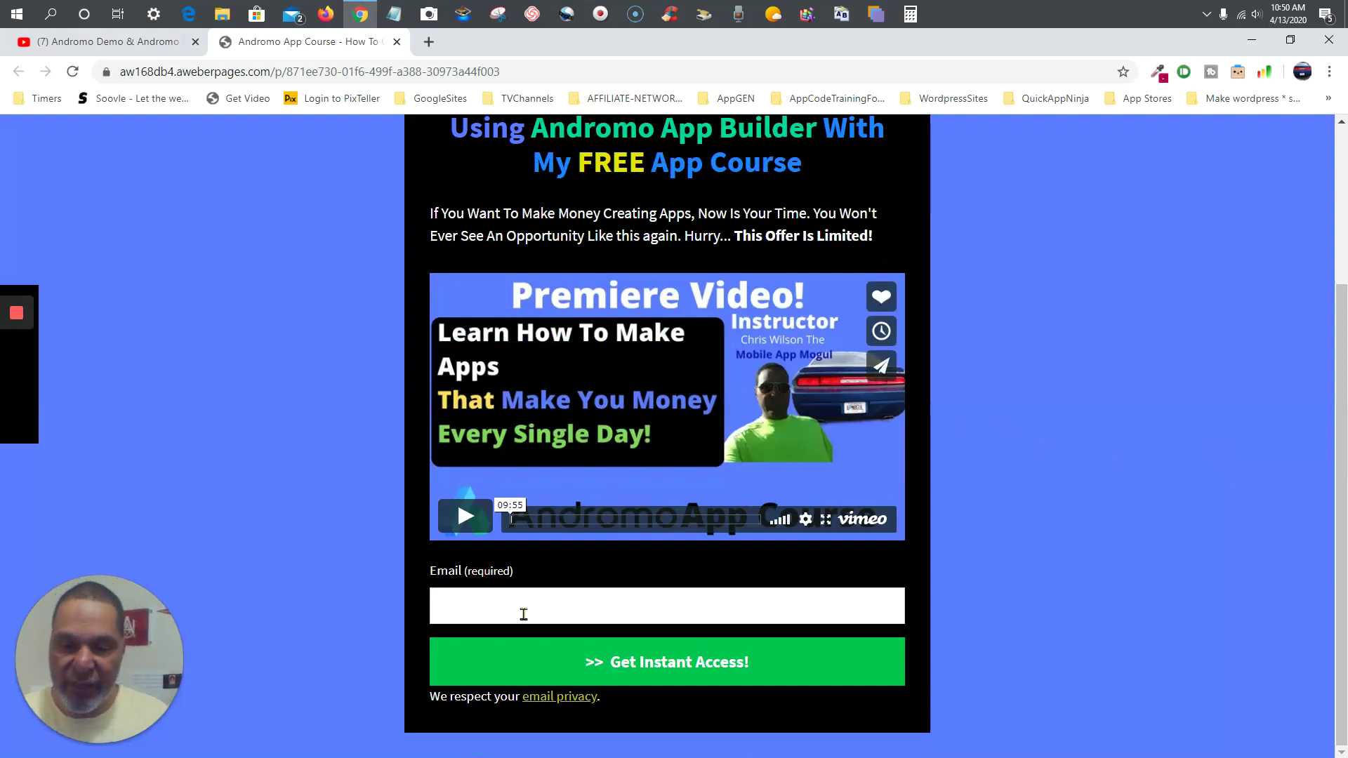
left_click(605, 607)
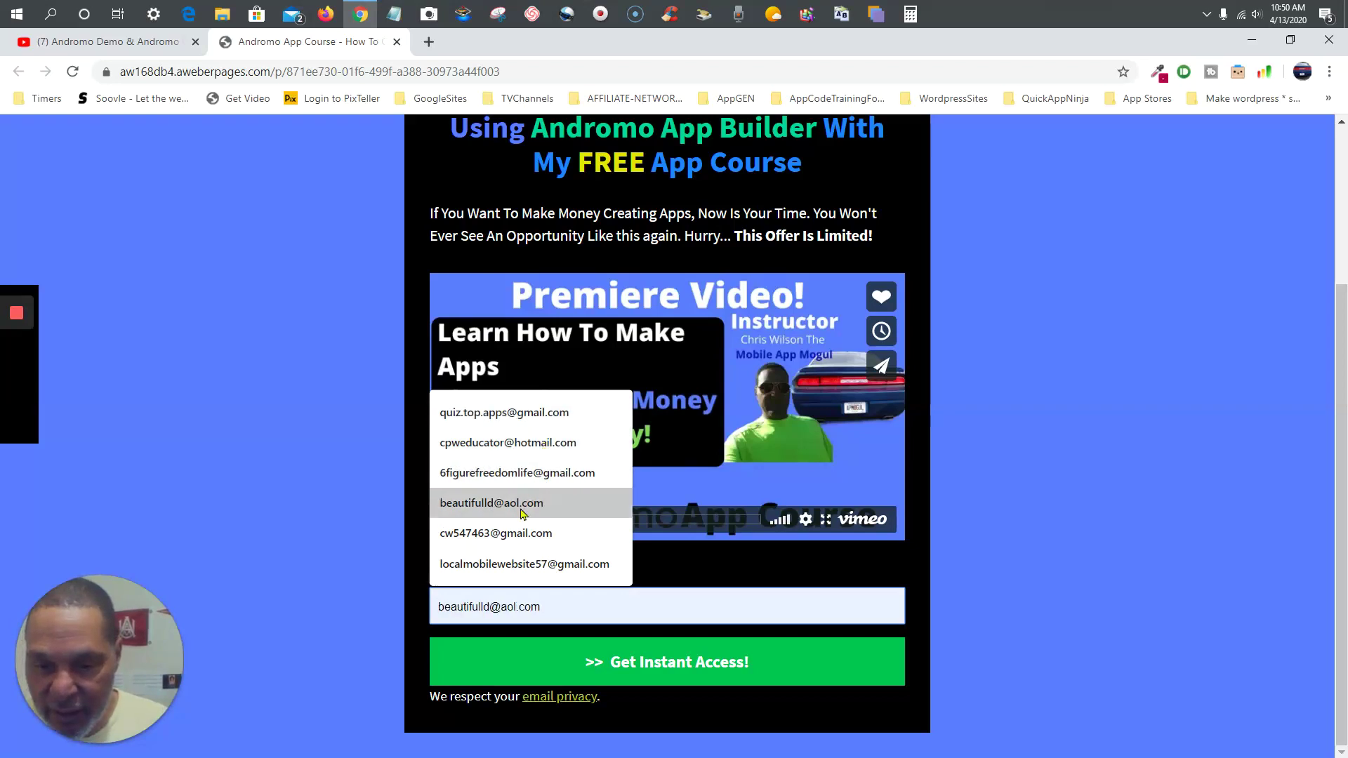
left_click(505, 535)
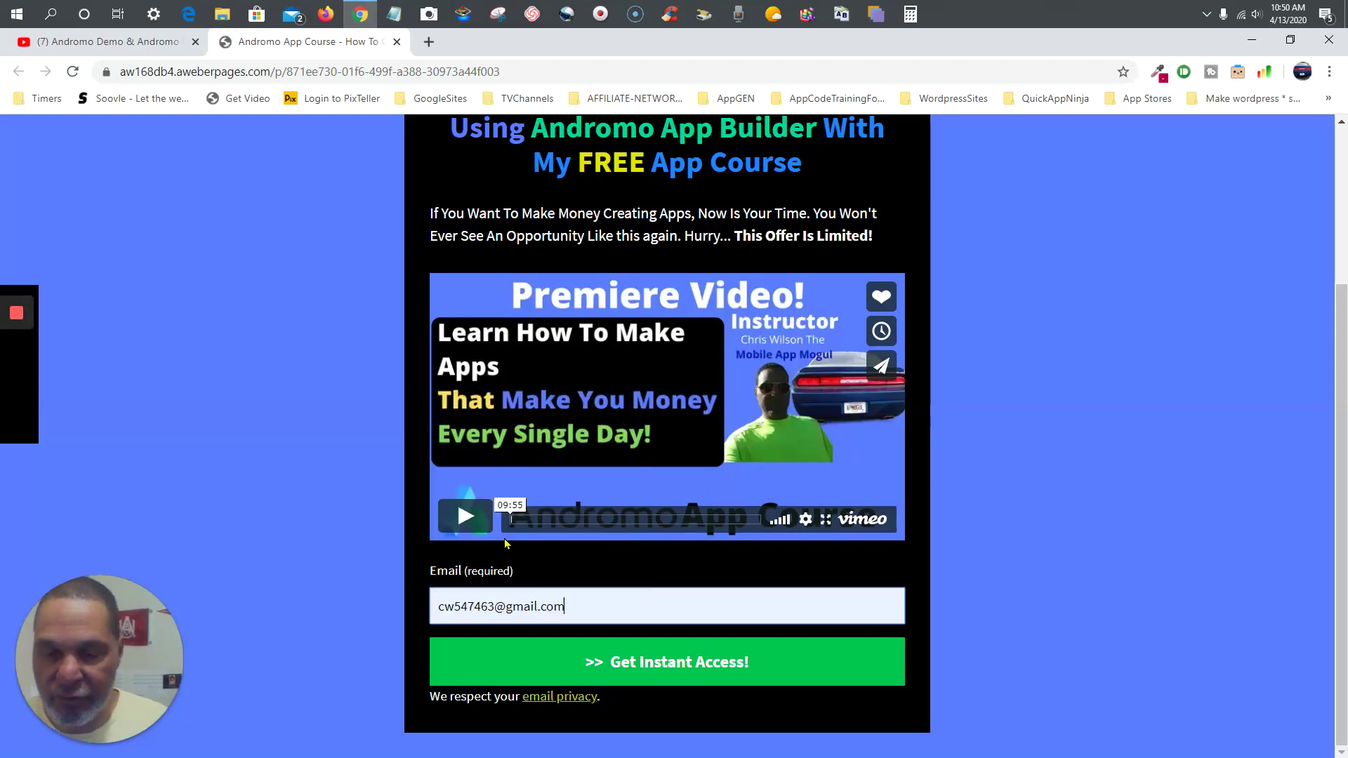
left_click(658, 667)
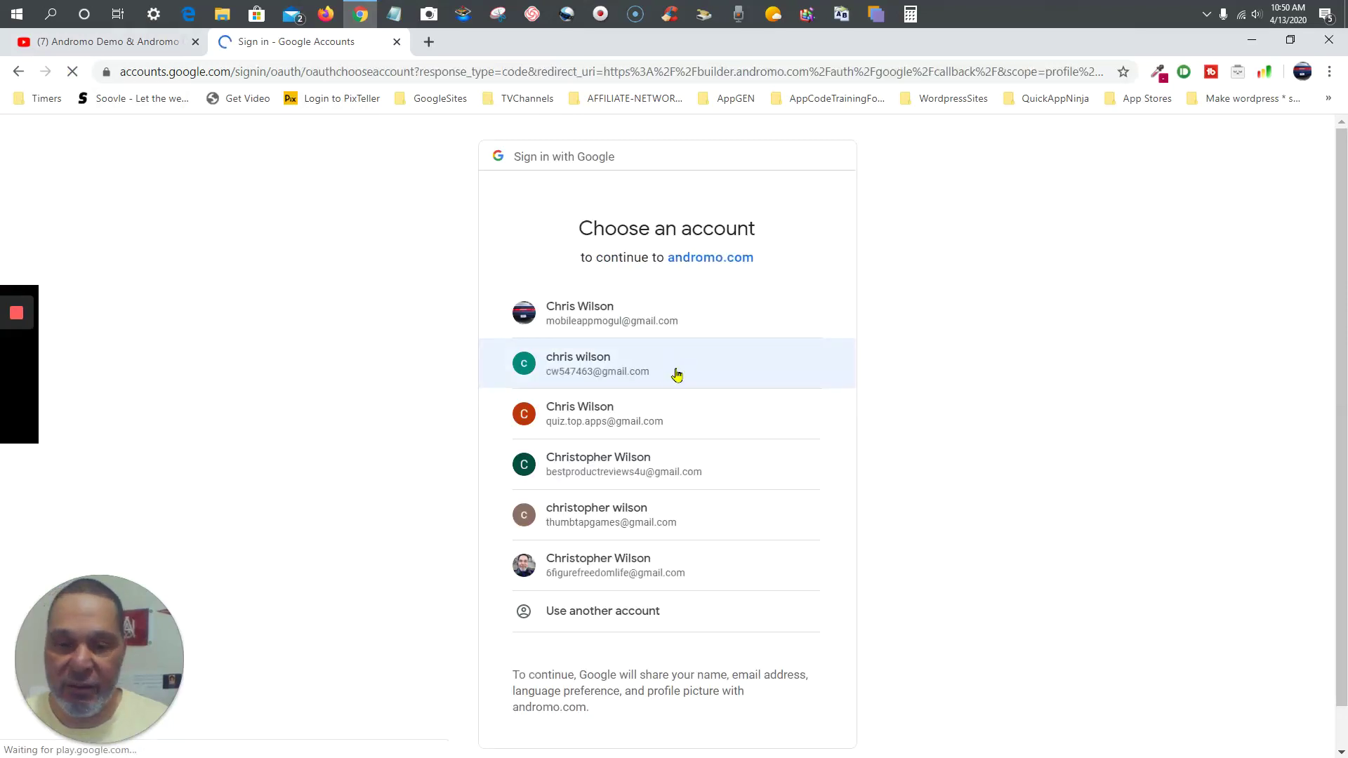
Step: Choose a saved Google account to sign in and reach Andromo's My Projects page
left_click(672, 521)
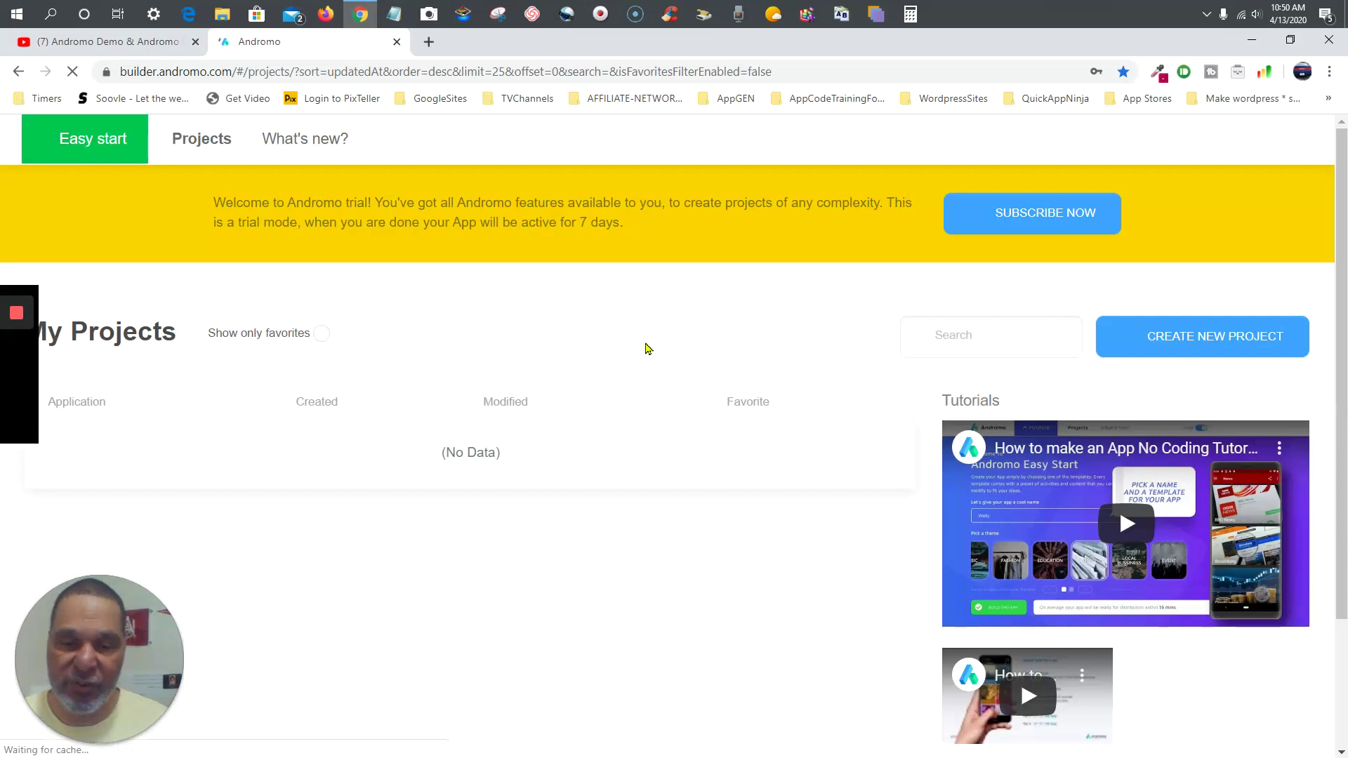
Step: Scroll My Projects until apps like Breaking News Now and Unicorn Wallpapers HD appear
scroll(819, 300, "down", 1)
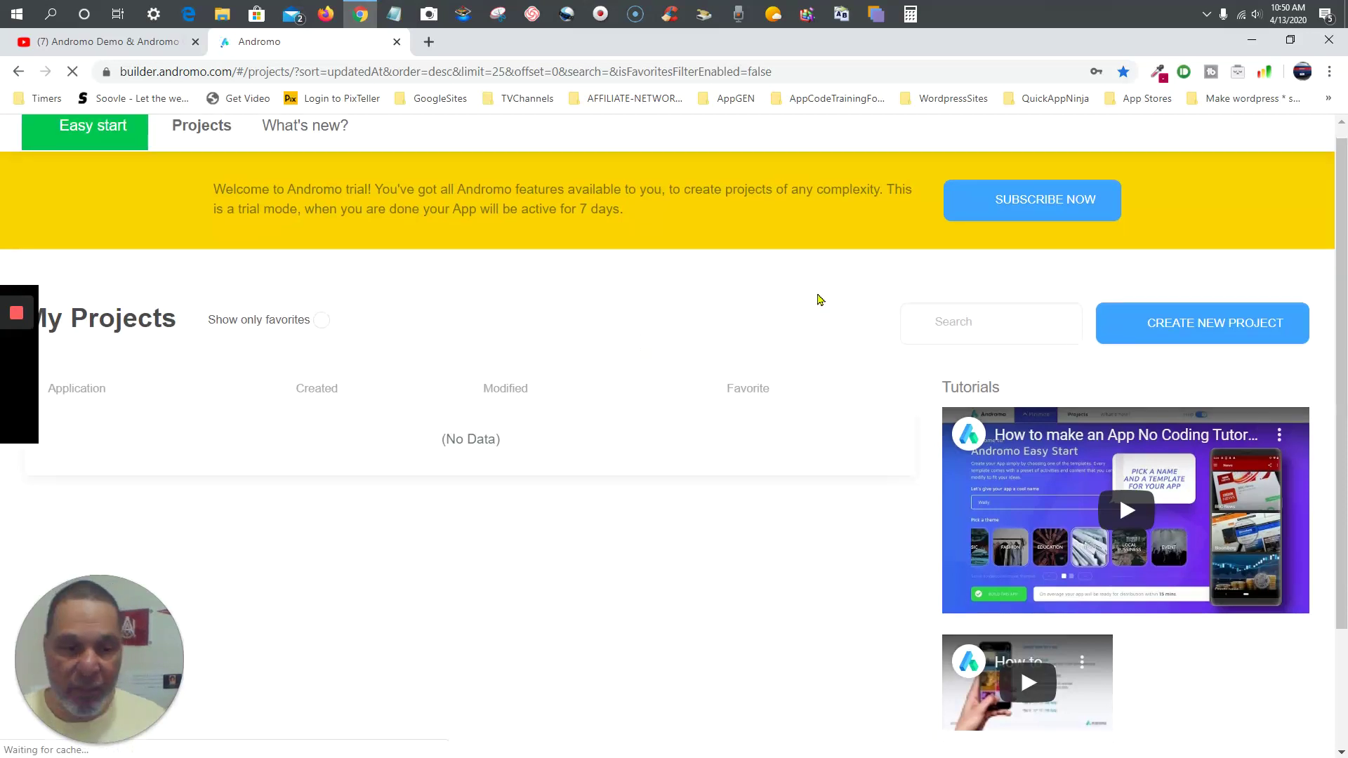
scroll(819, 300, "down", 2)
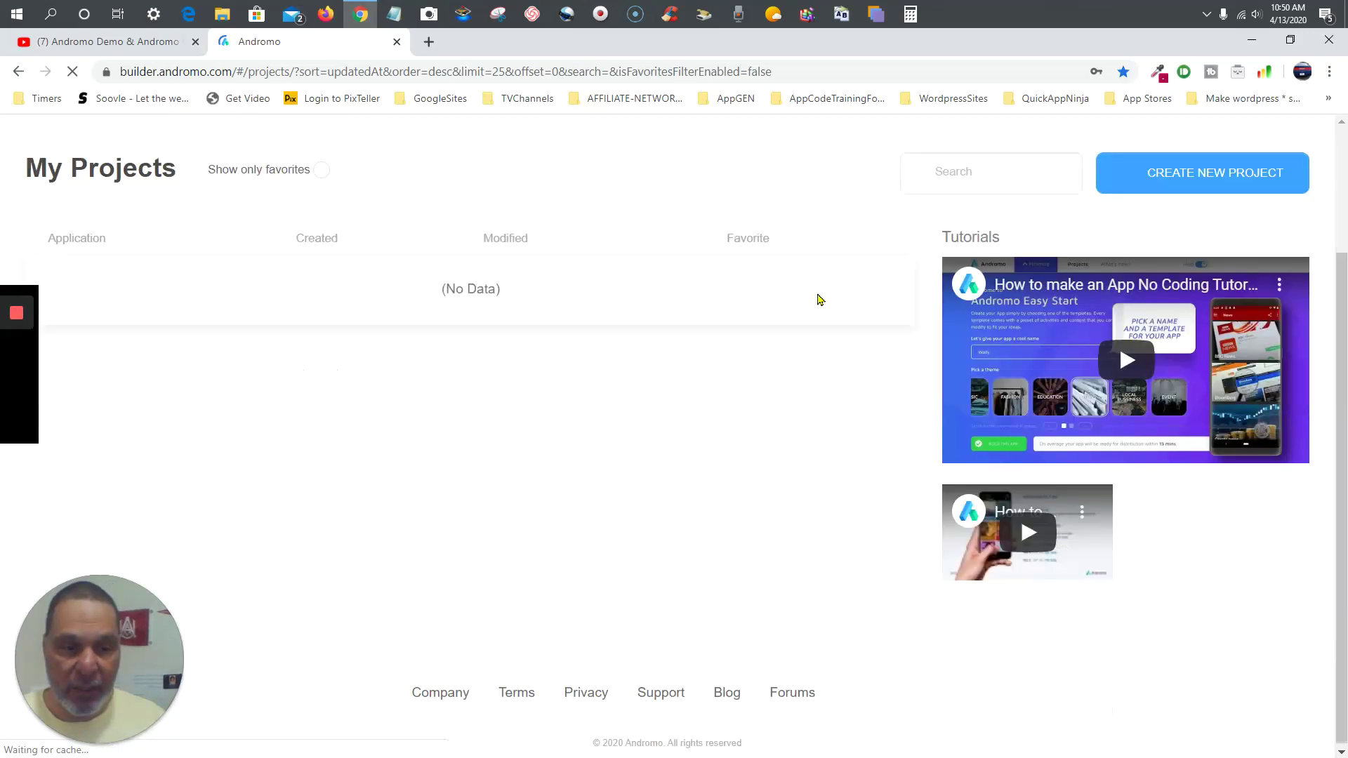
scroll(817, 299, "down", 8)
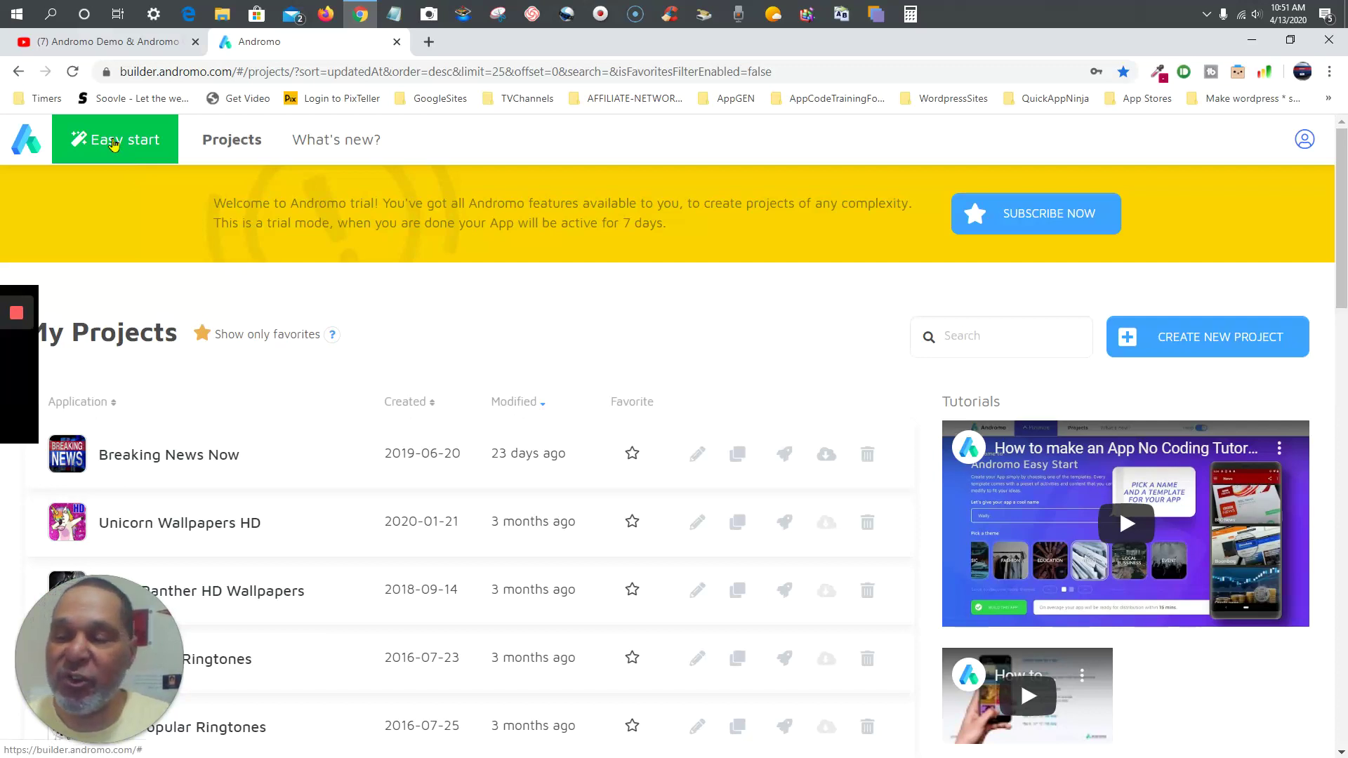
Step: Open the Easy Start app creator from My Projects
left_click(114, 142)
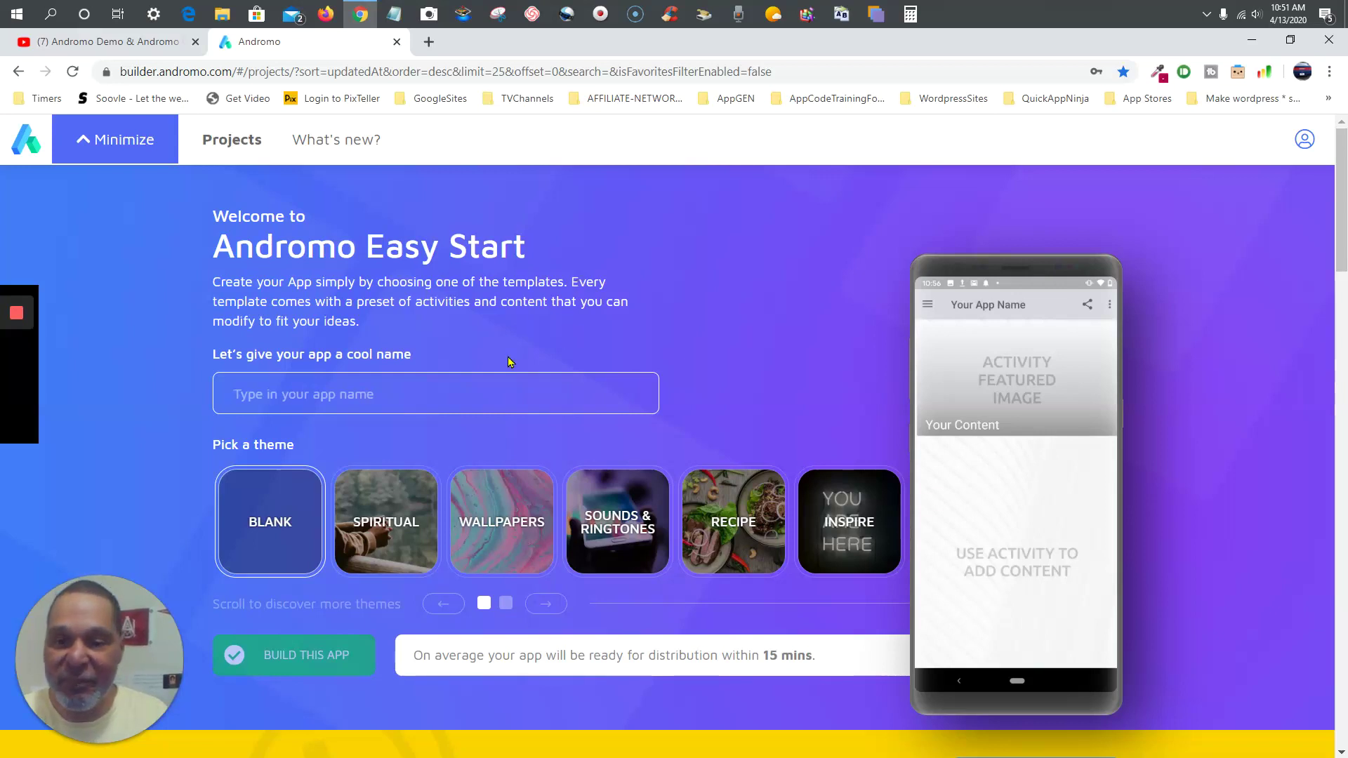
scroll(510, 361, "down", 1)
scroll(511, 361, "down", 1)
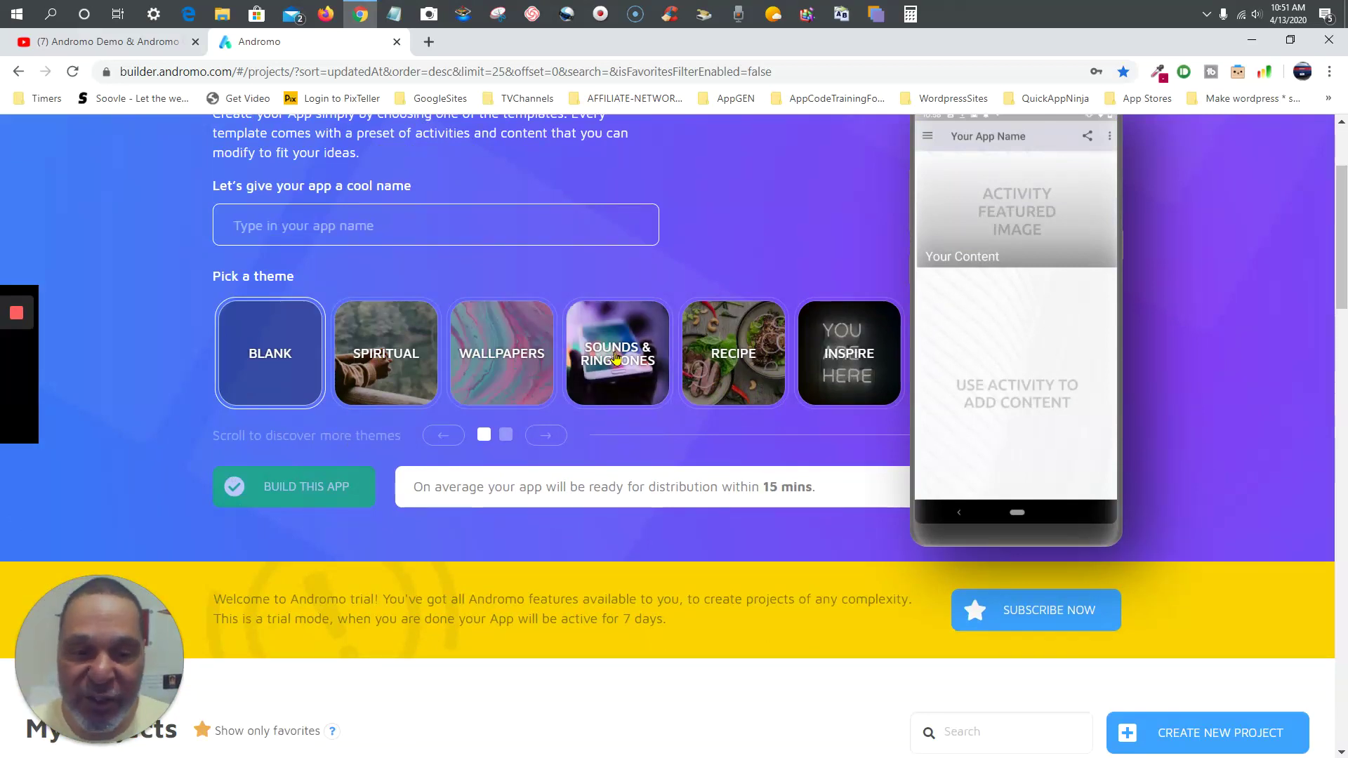
Step: Page through the theme carousel, from Blank and Spiritual to Music, Fashion, News and Event
left_click(543, 435)
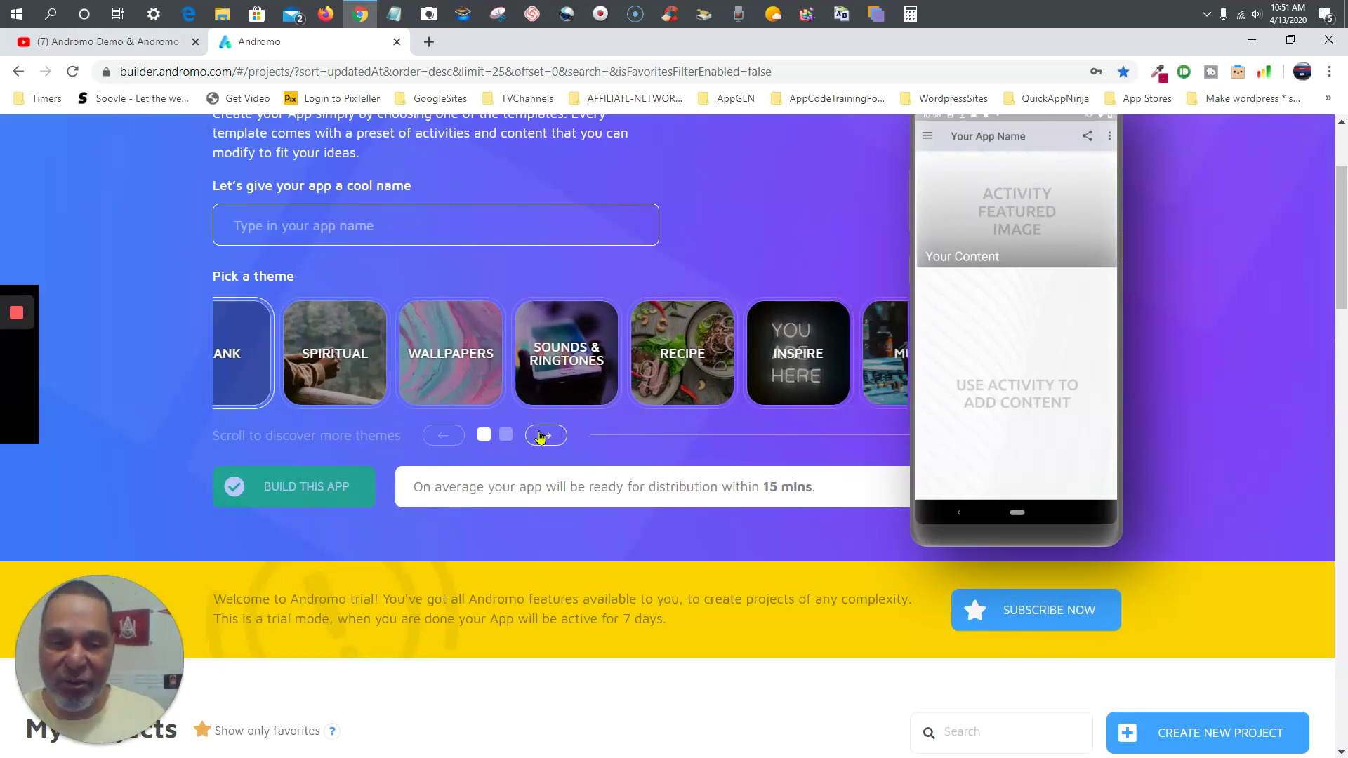
left_click(541, 436)
left_click(543, 435)
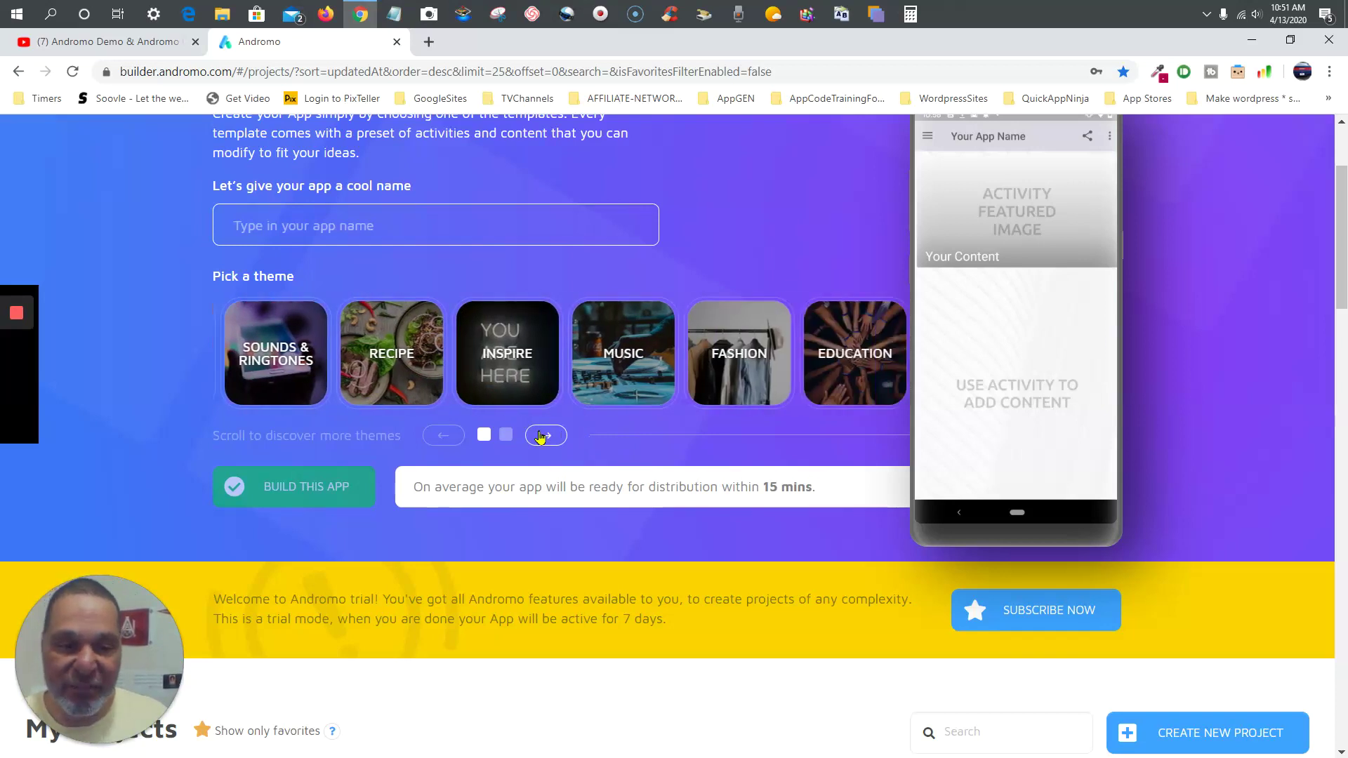
left_click(543, 435)
left_click(542, 436)
left_click(541, 436)
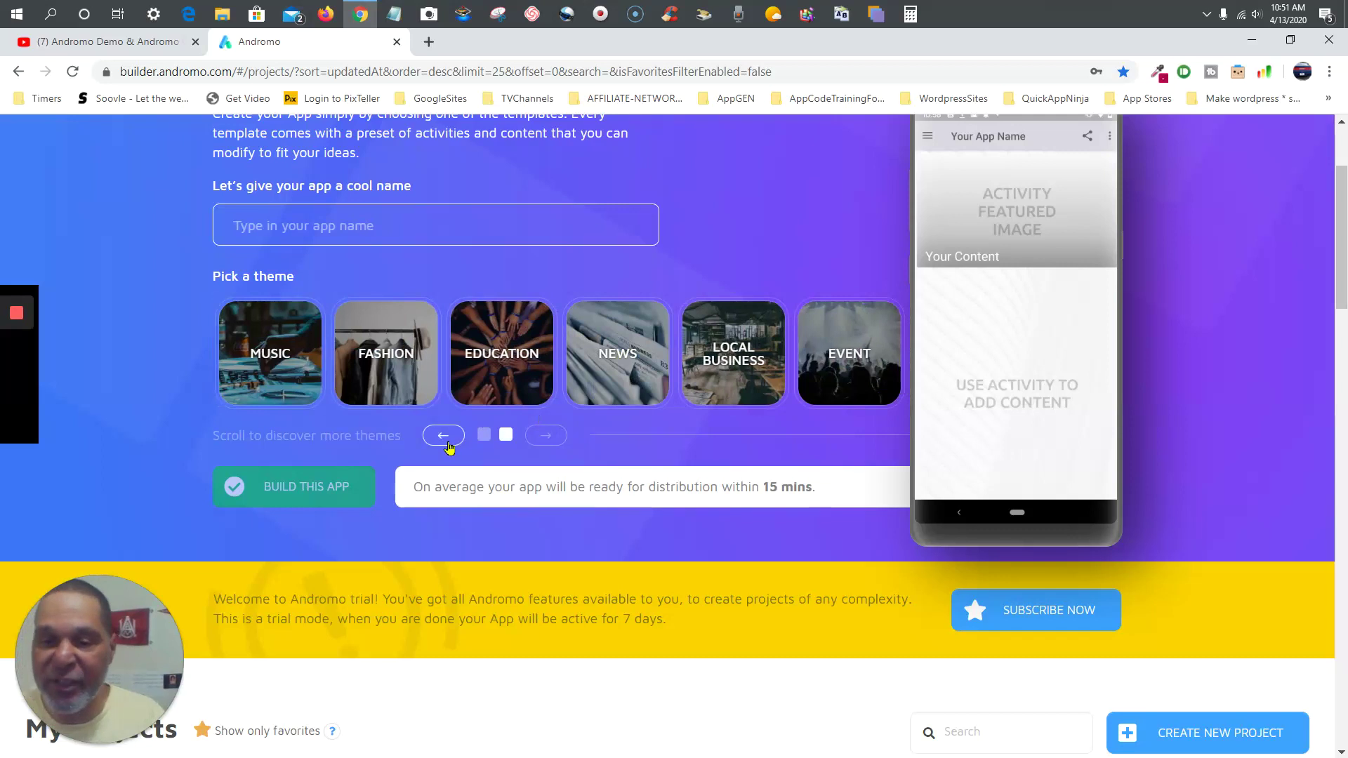
left_click(482, 436)
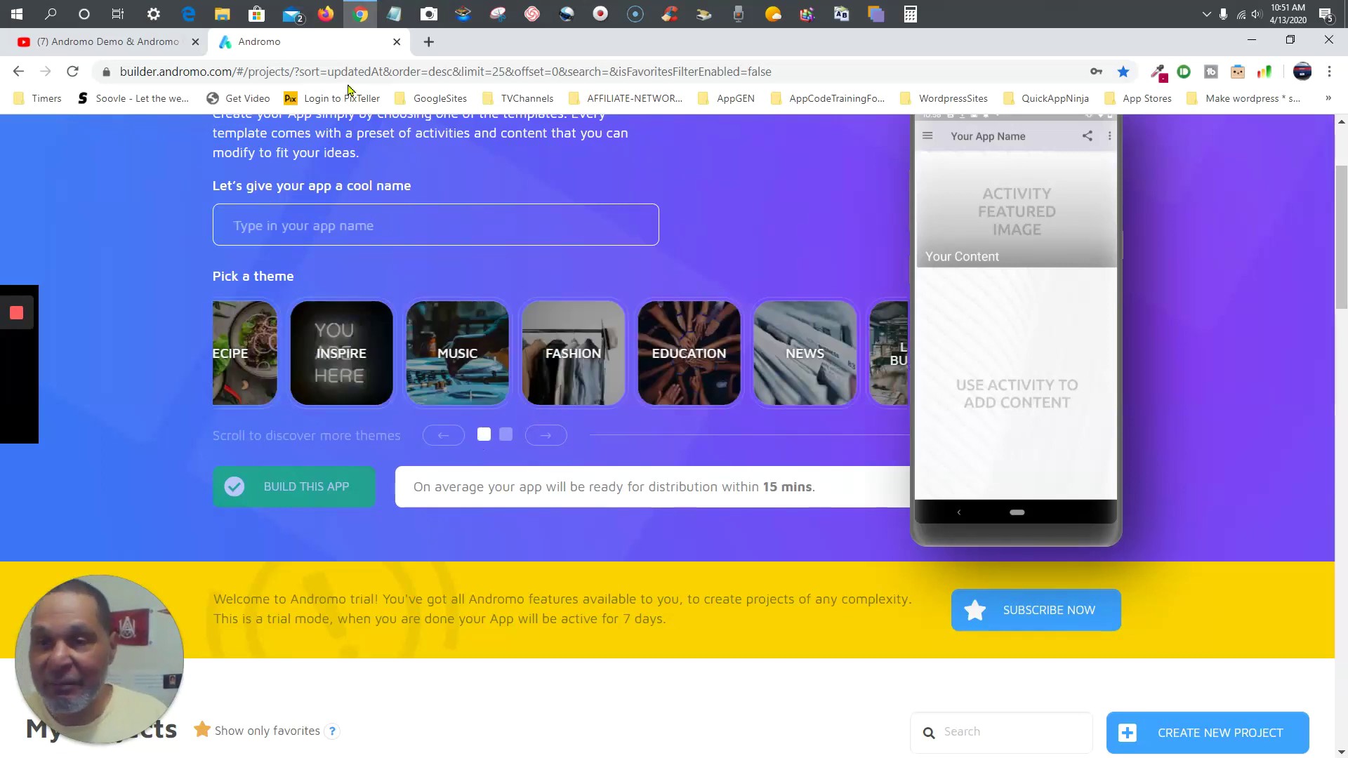
scroll(530, 448, "down", 10)
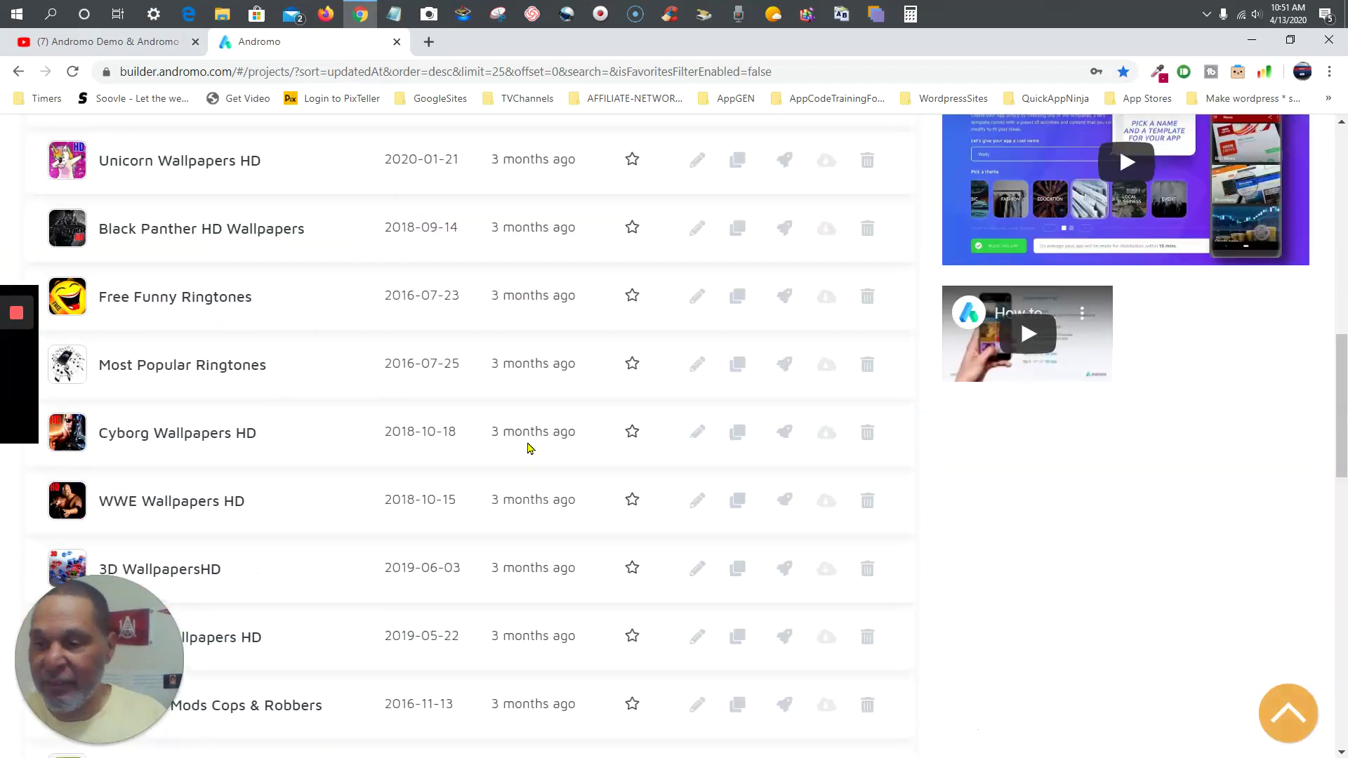
scroll(457, 356, "up", 6)
scroll(457, 356, "down", 2)
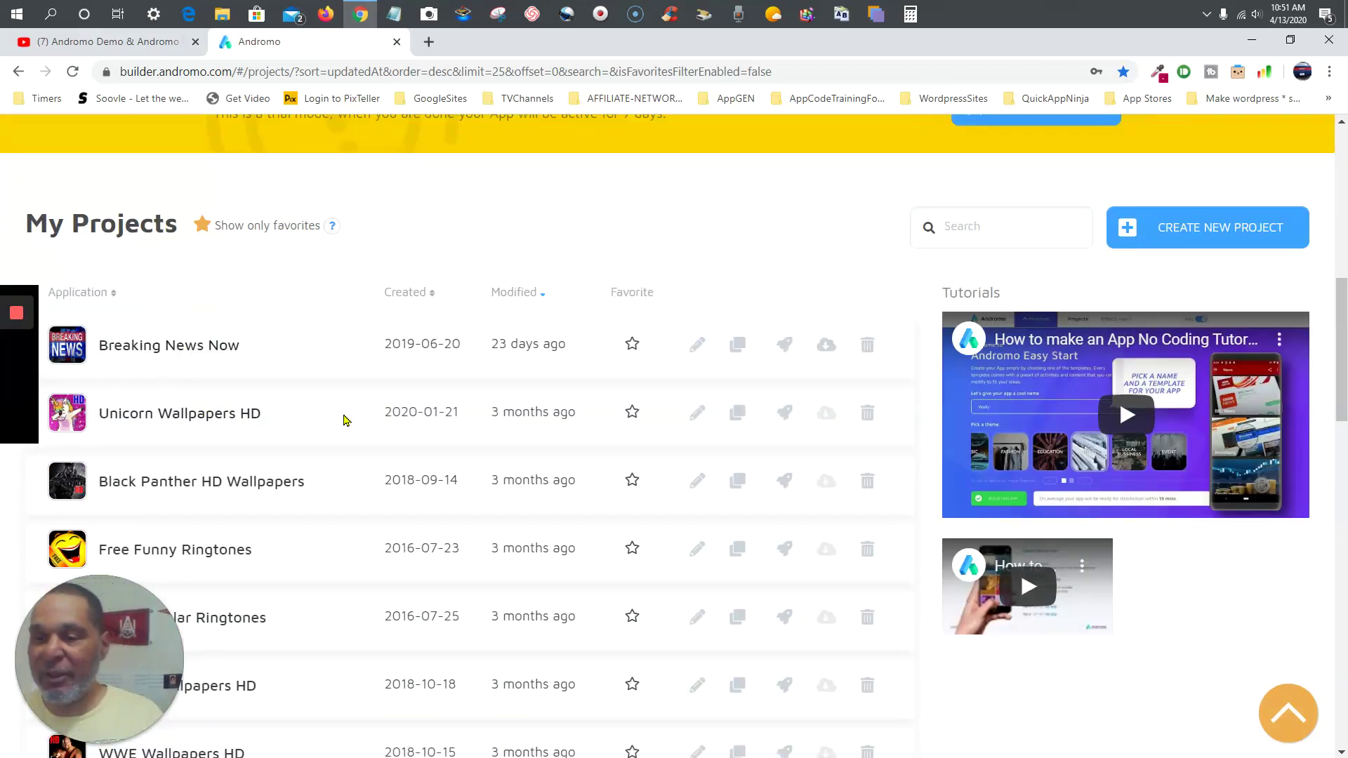
scroll(366, 427, "down", 4)
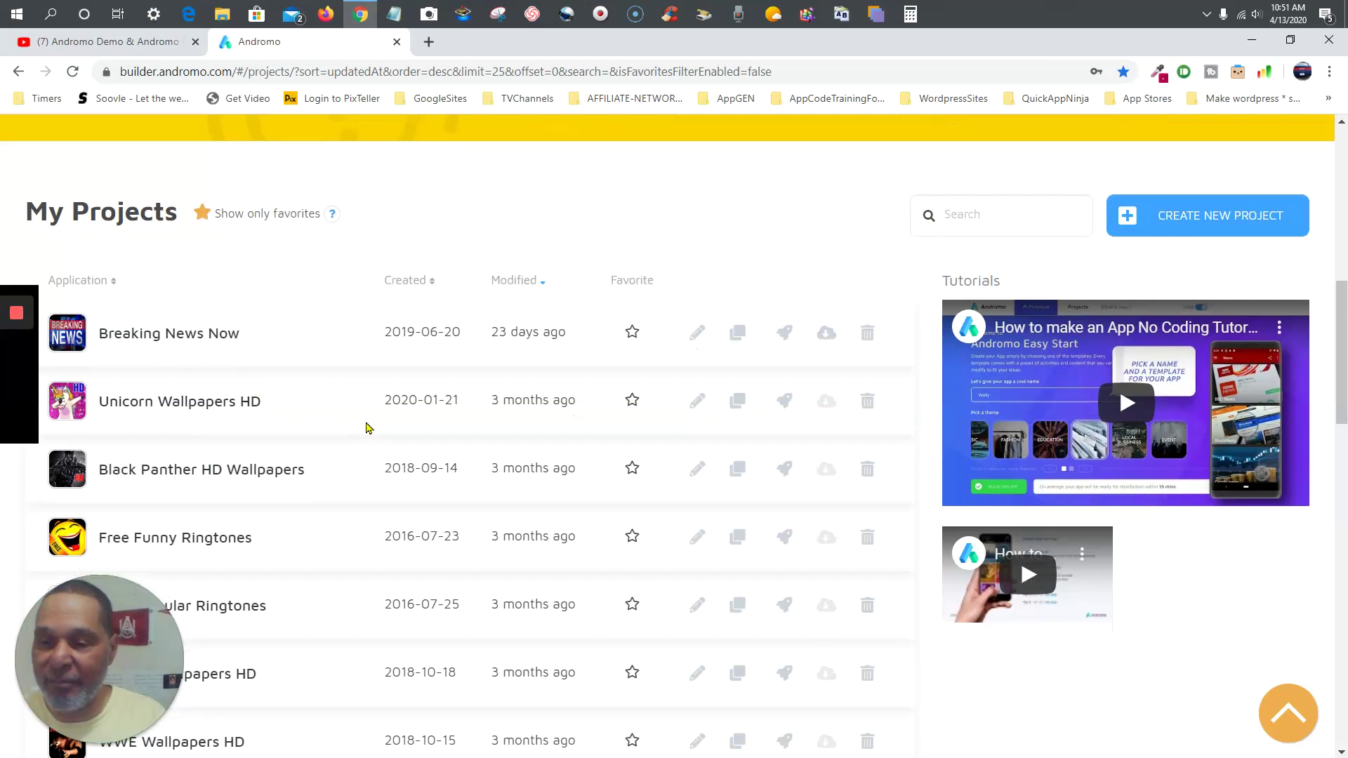
scroll(368, 428, "up", 12)
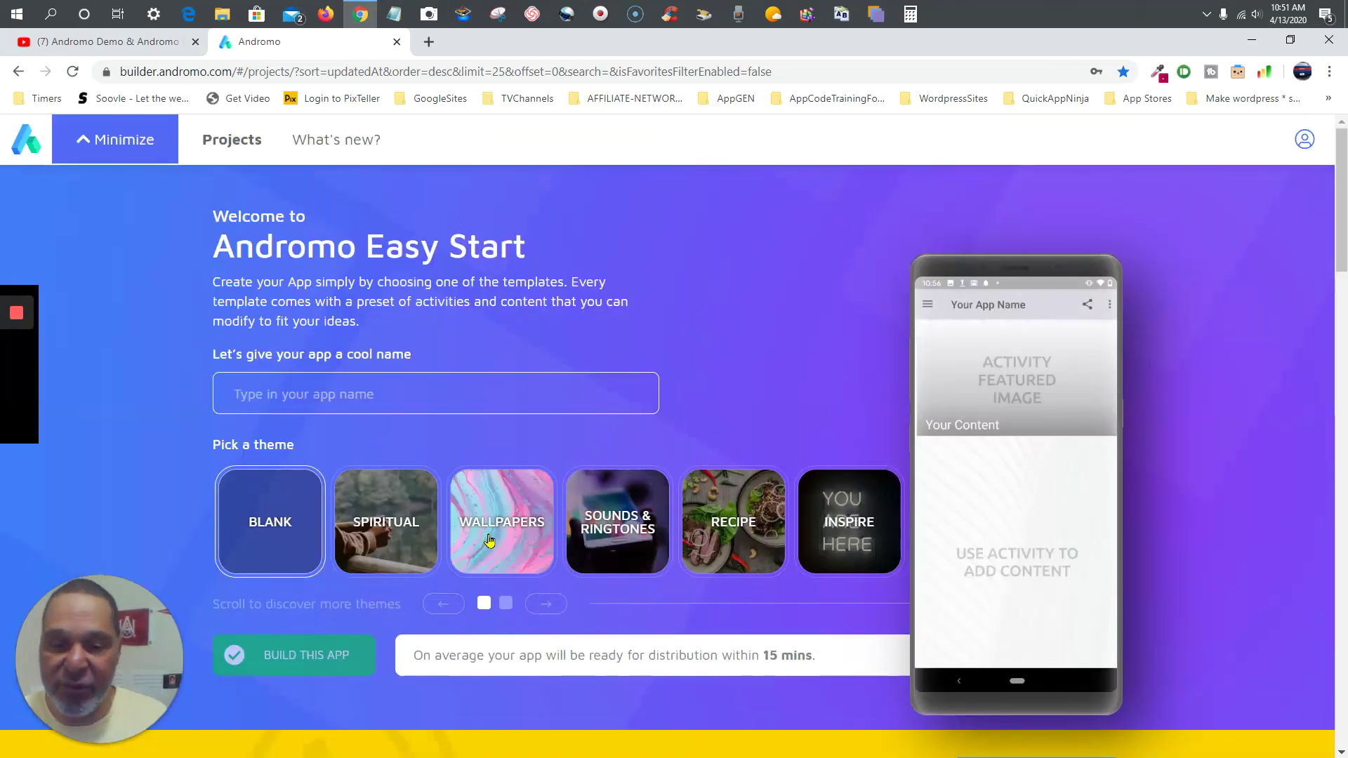
Step: Pick the Wallpapers theme and start naming the app 'ie wallpaper'
left_click(495, 541)
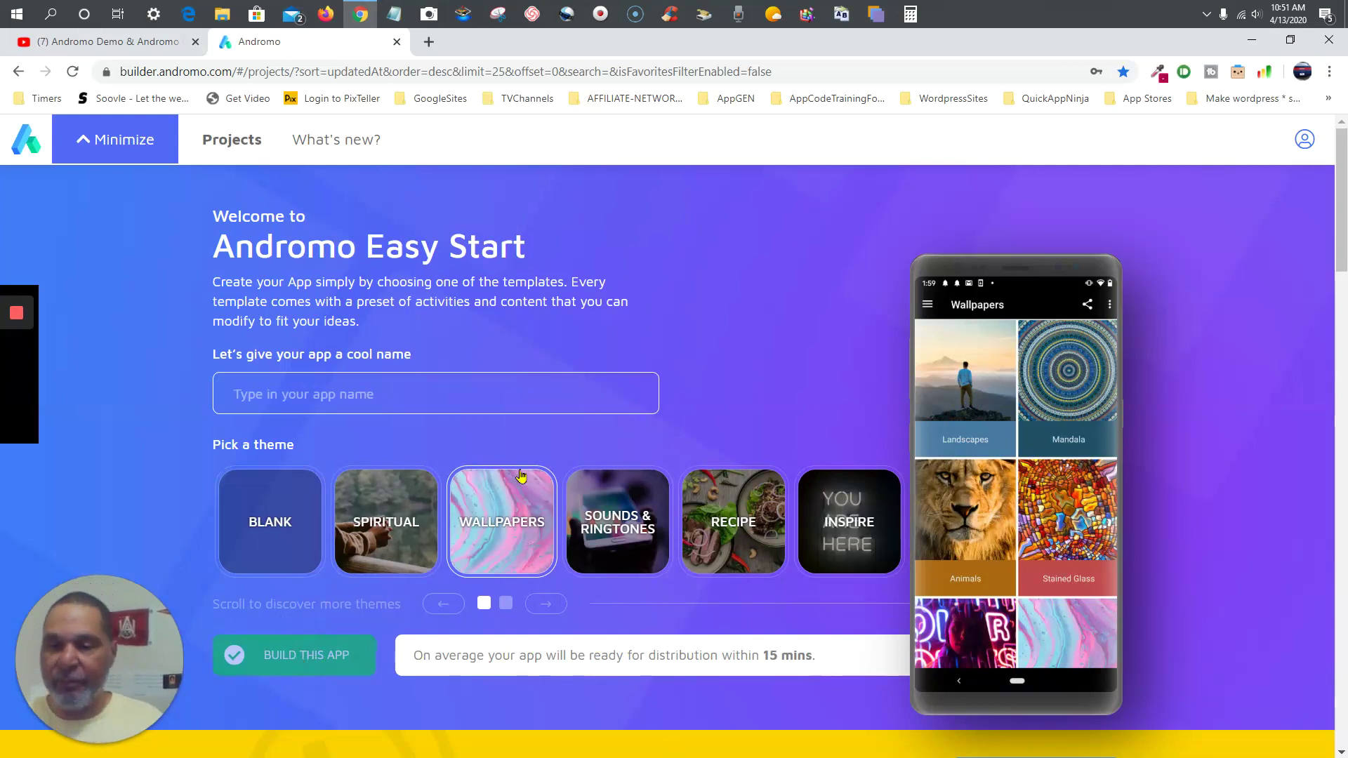
left_click(510, 382)
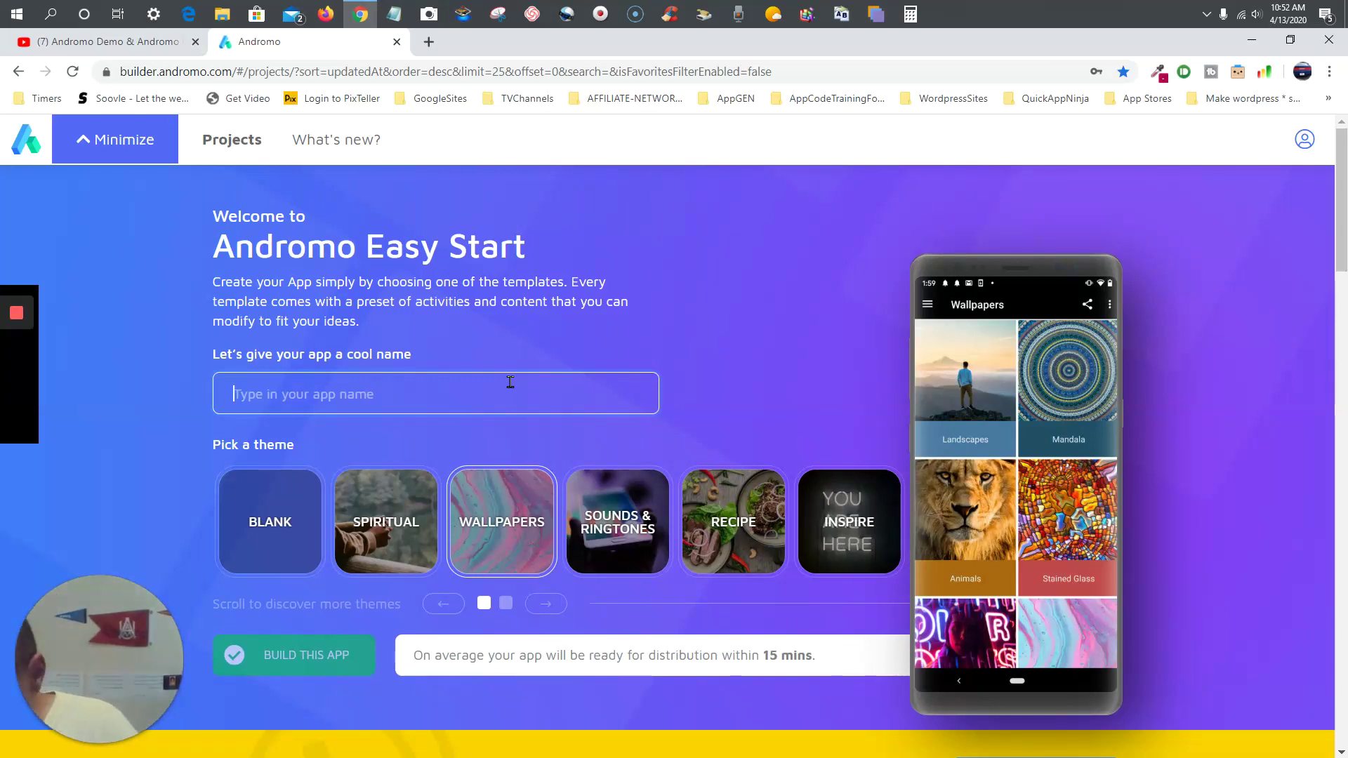
type("ie wallpaers")
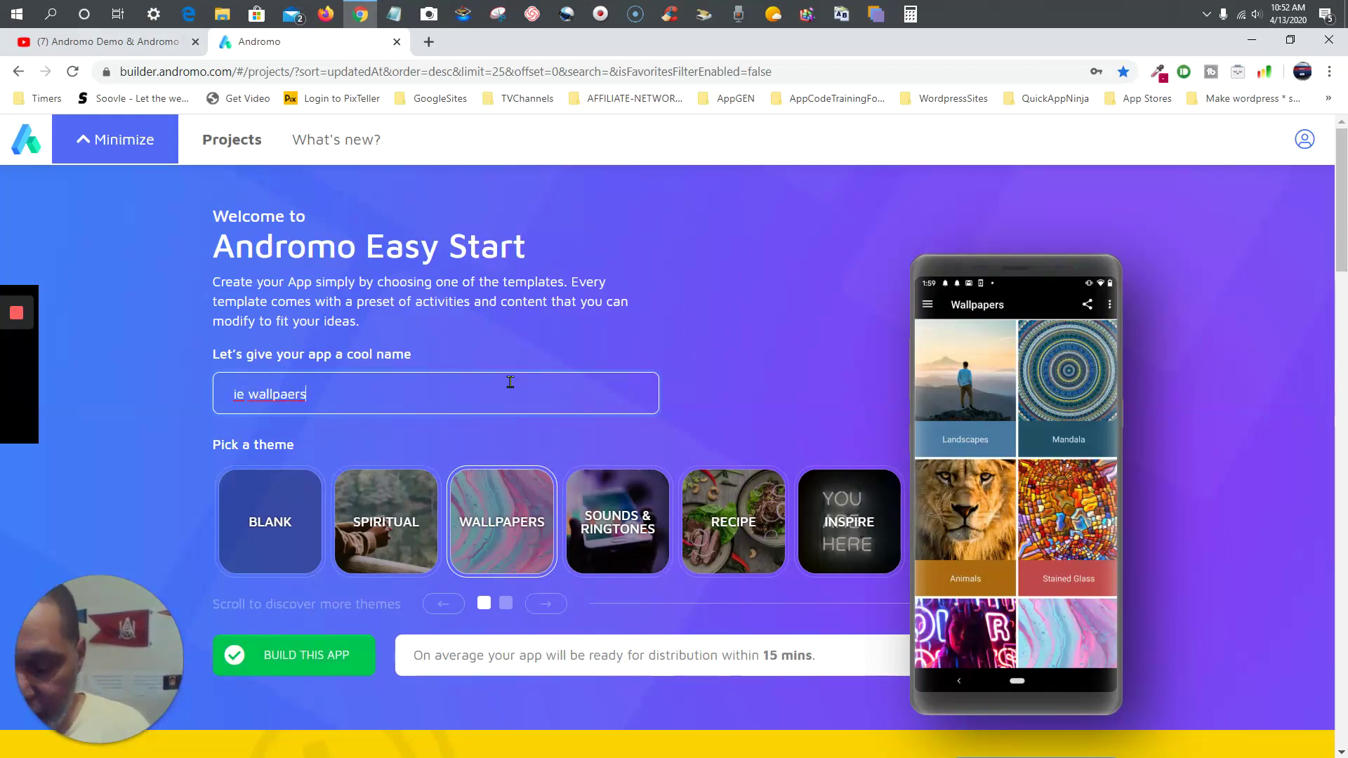
key("BackSpace")
key("BackSpace")
key("BackSpace")
key("BackSpace")
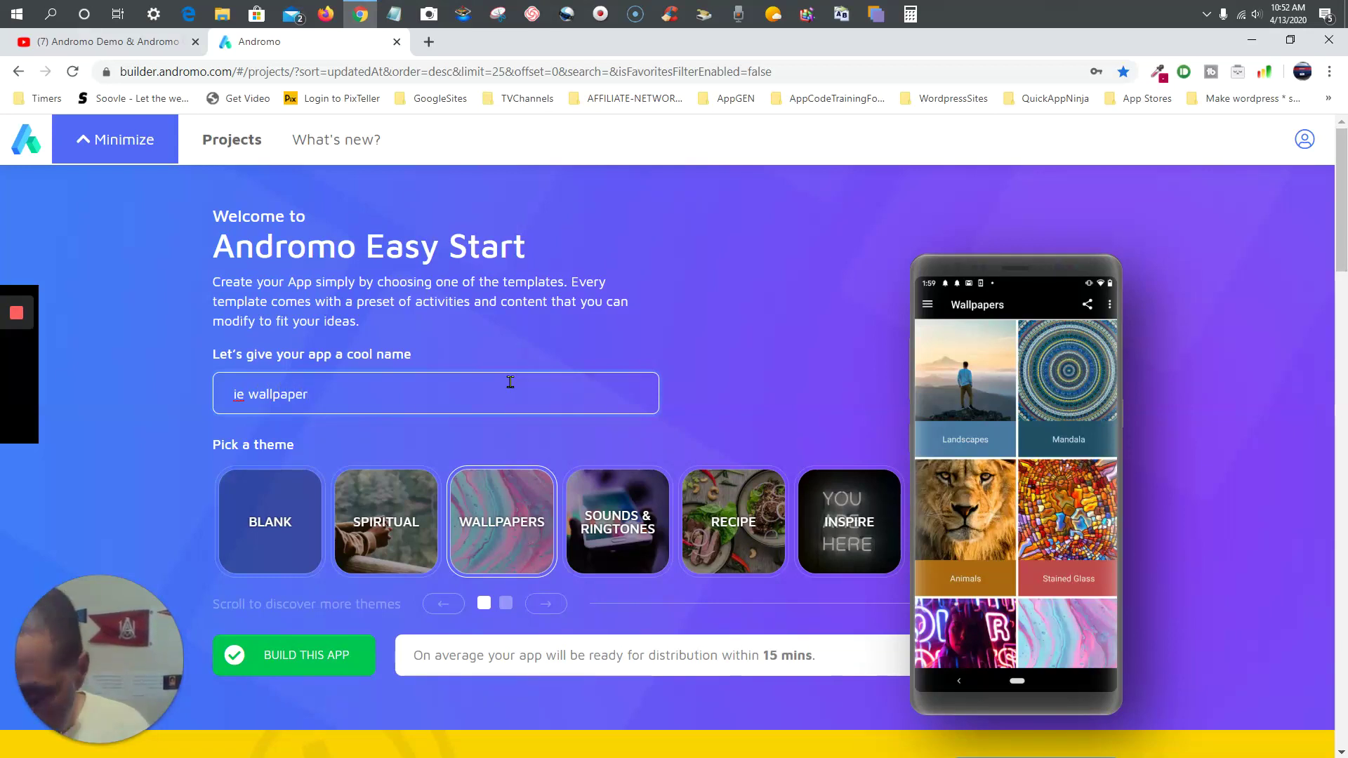
left_click(285, 664)
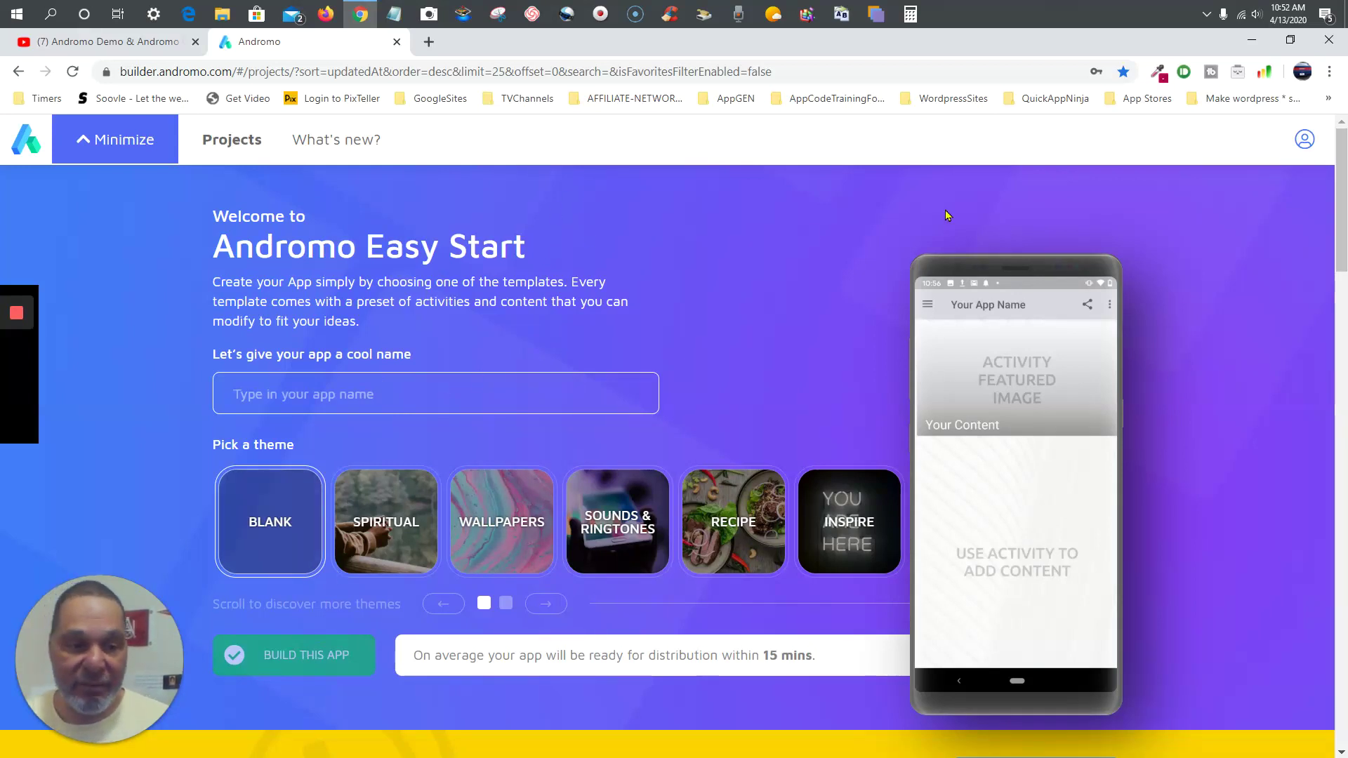
scroll(807, 439, "down", 7)
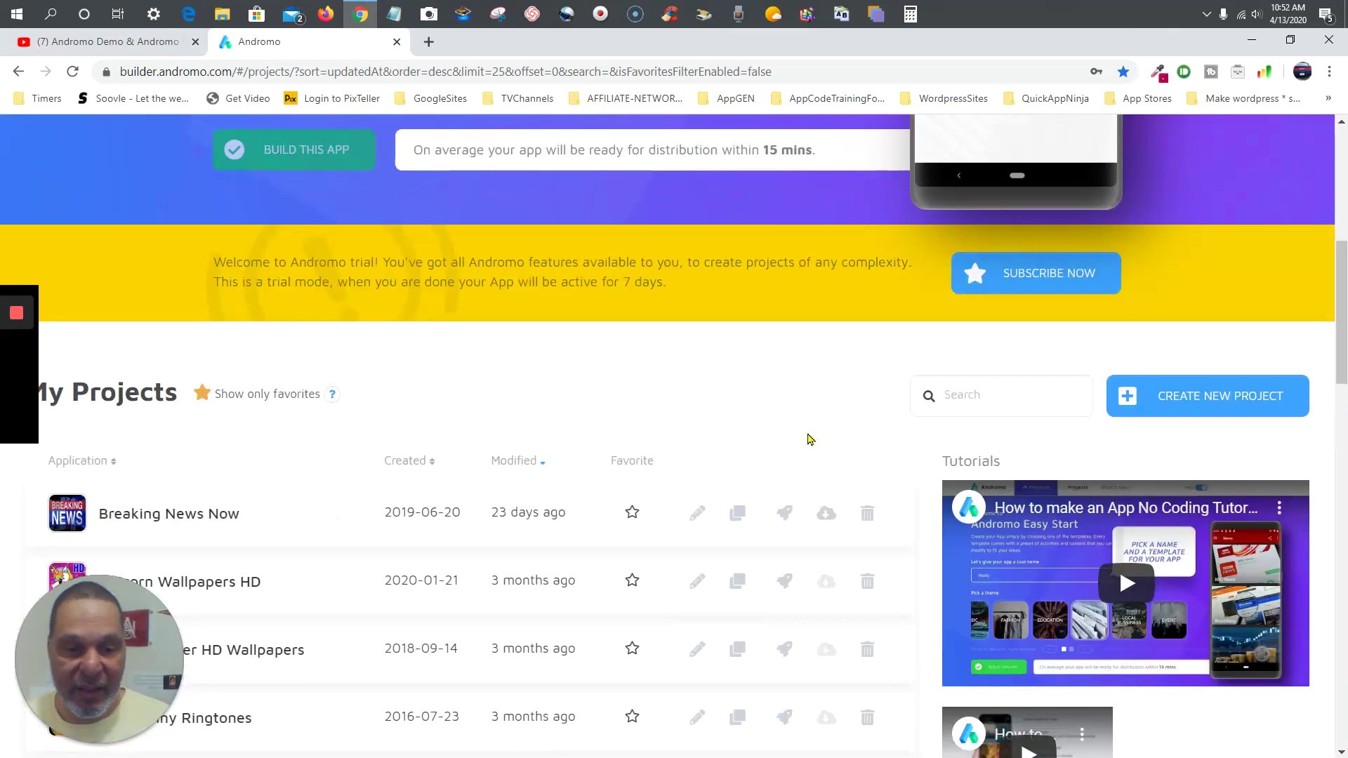
scroll(807, 438, "up", 7)
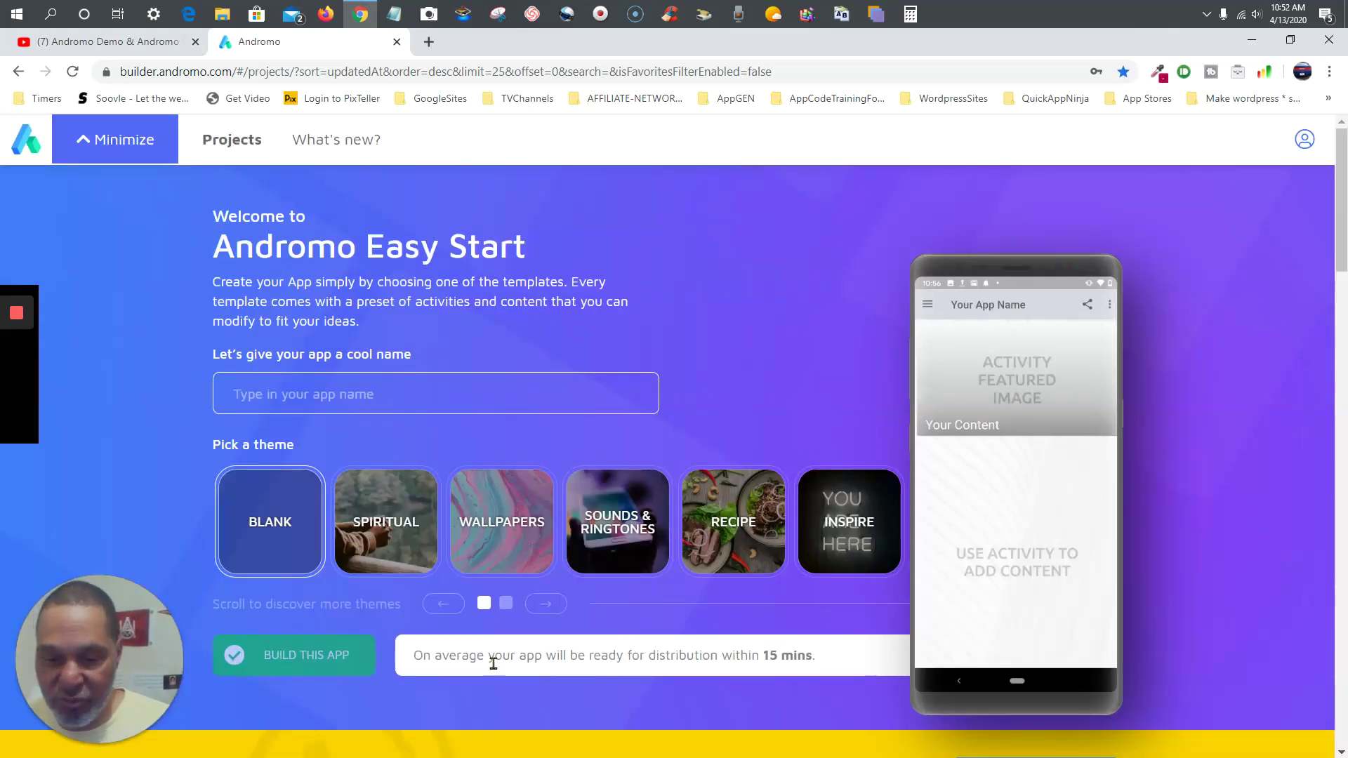
left_click(372, 387)
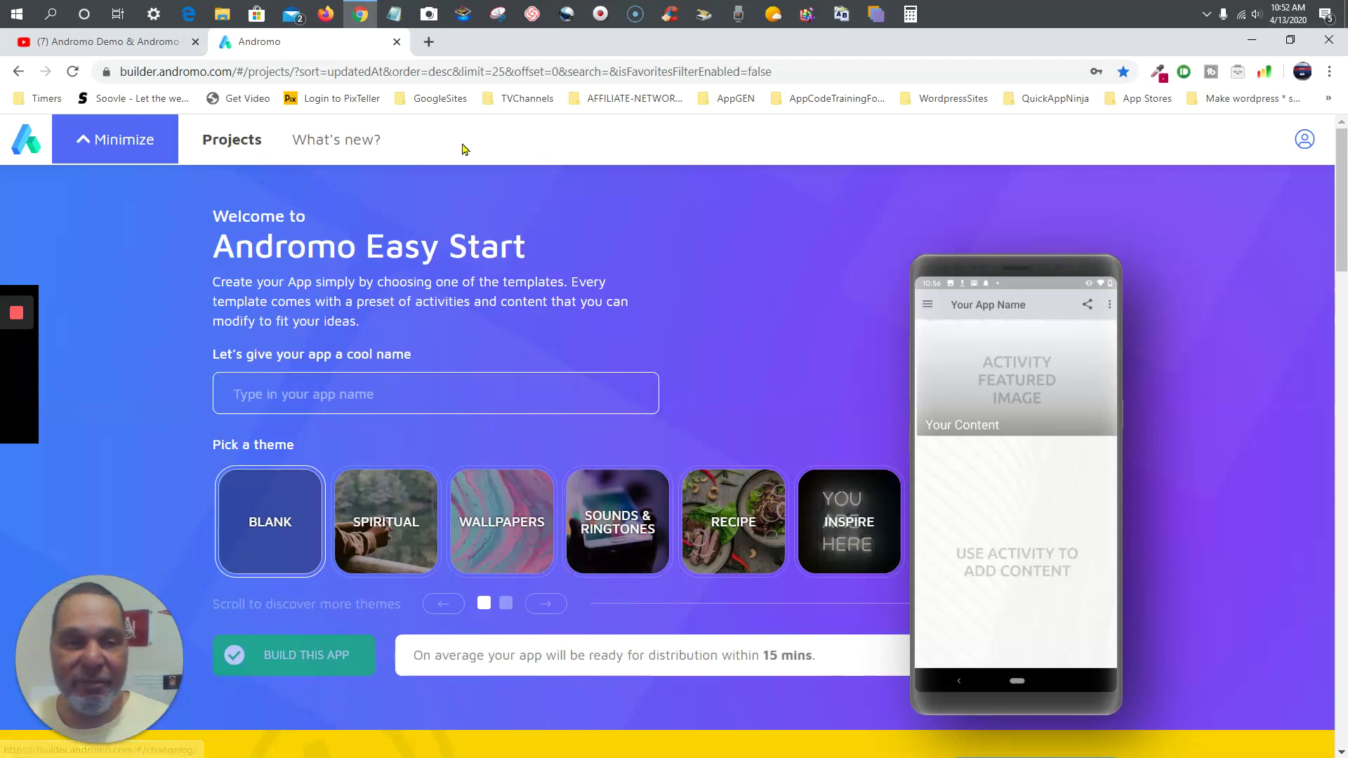
scroll(389, 228, "down", 13)
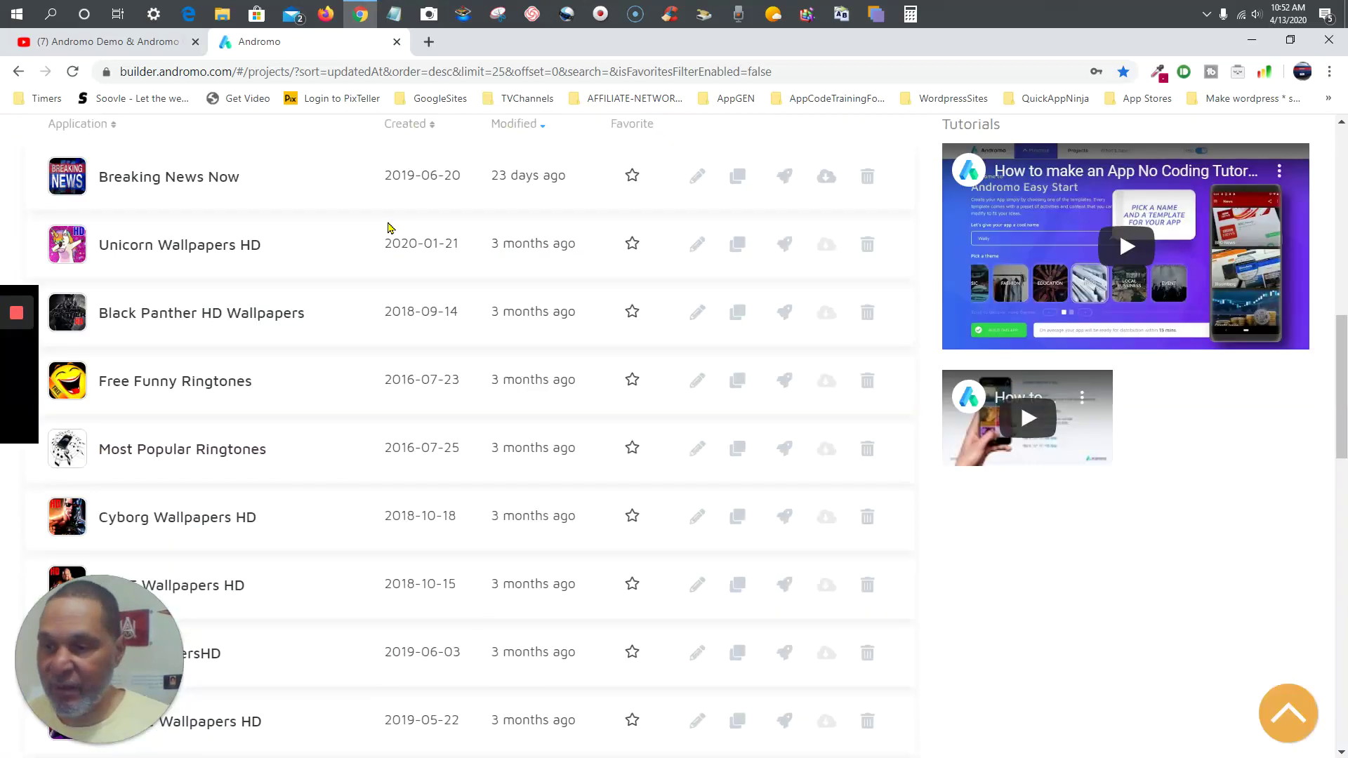
scroll(388, 227, "down", 7)
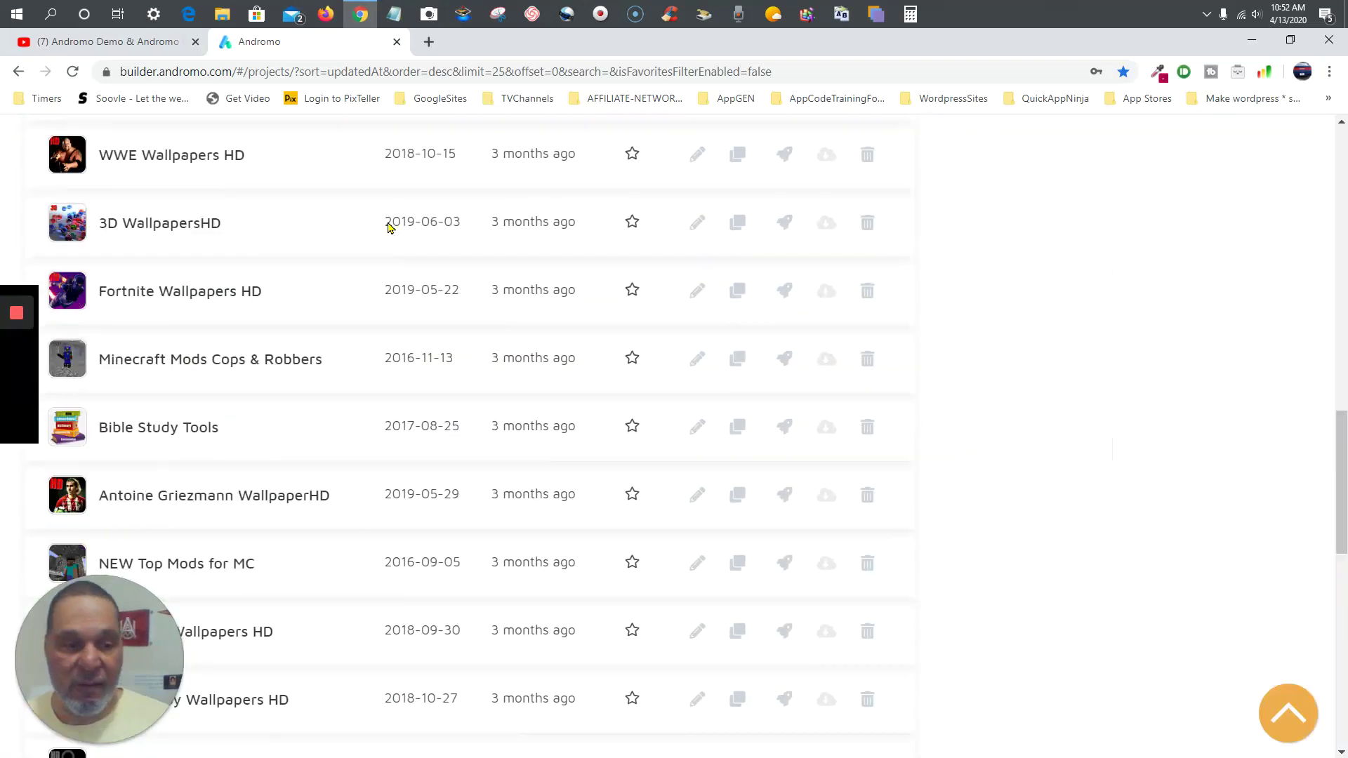
key("Home")
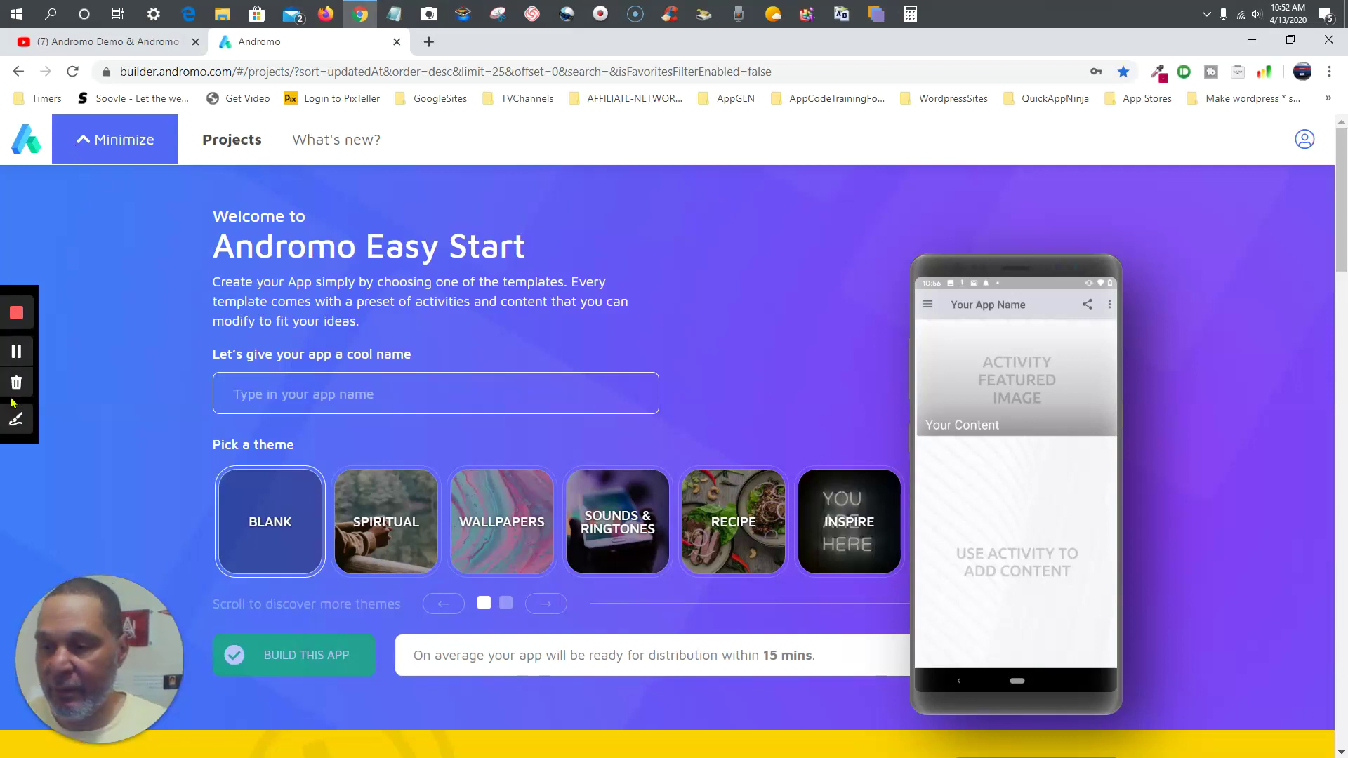
Step: Reopen Easy Start and choose the Sounds & Ringtones theme, previewing Lion, Rain and Forest sounds
left_click(12, 355)
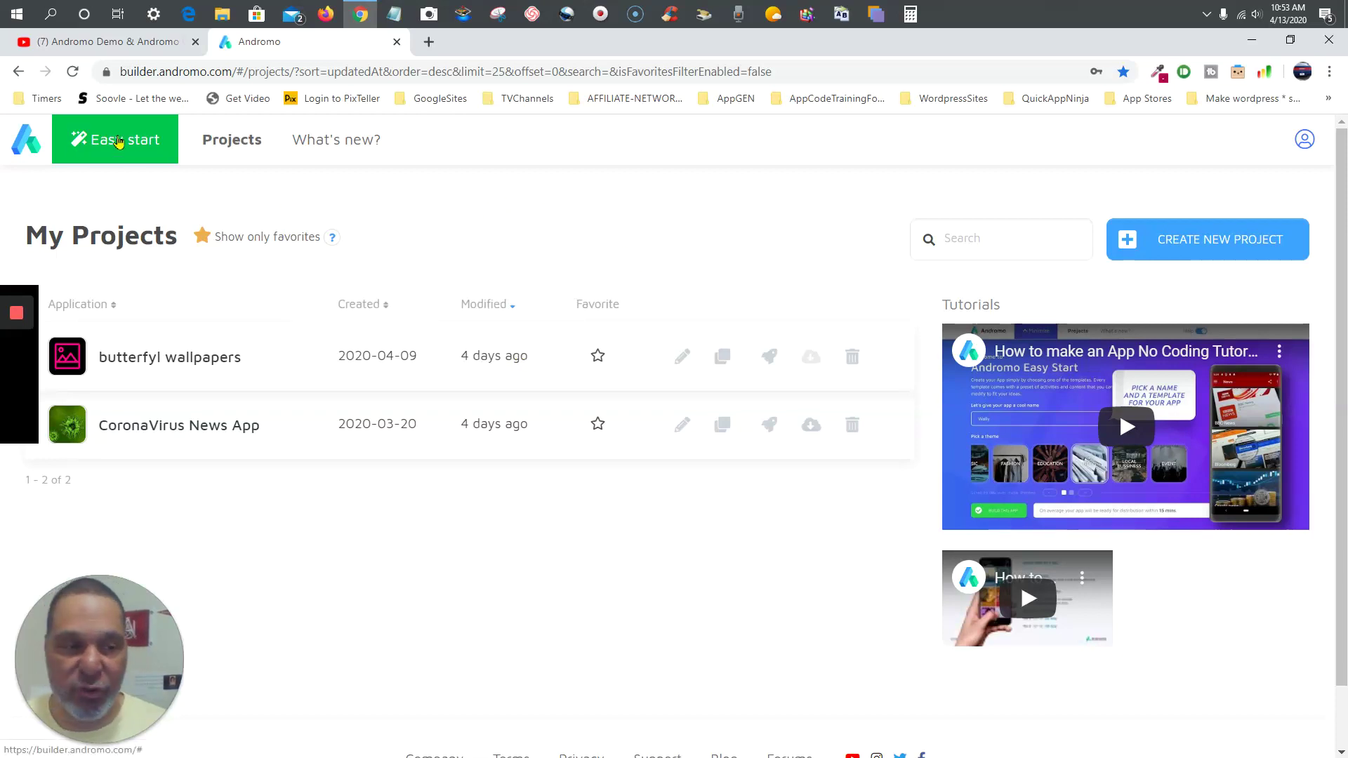
left_click(117, 143)
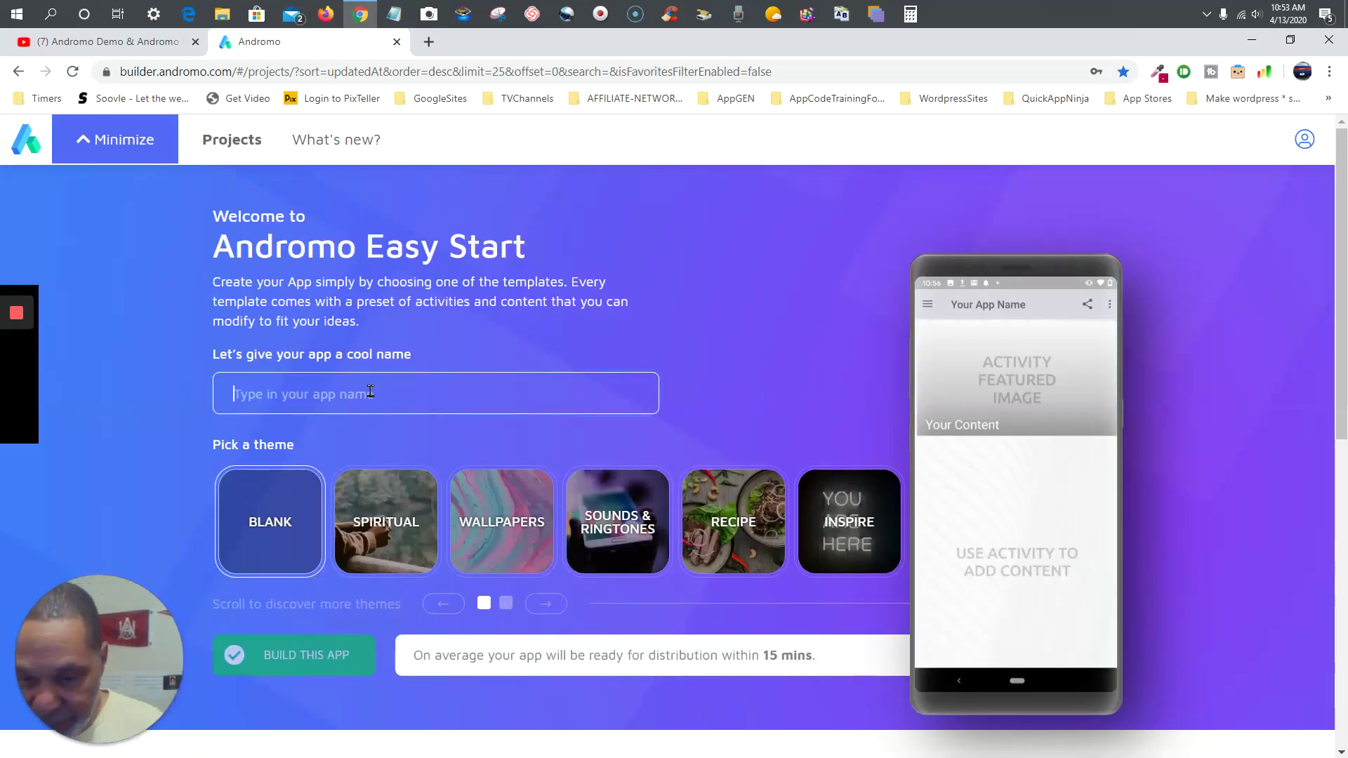
left_click(636, 535)
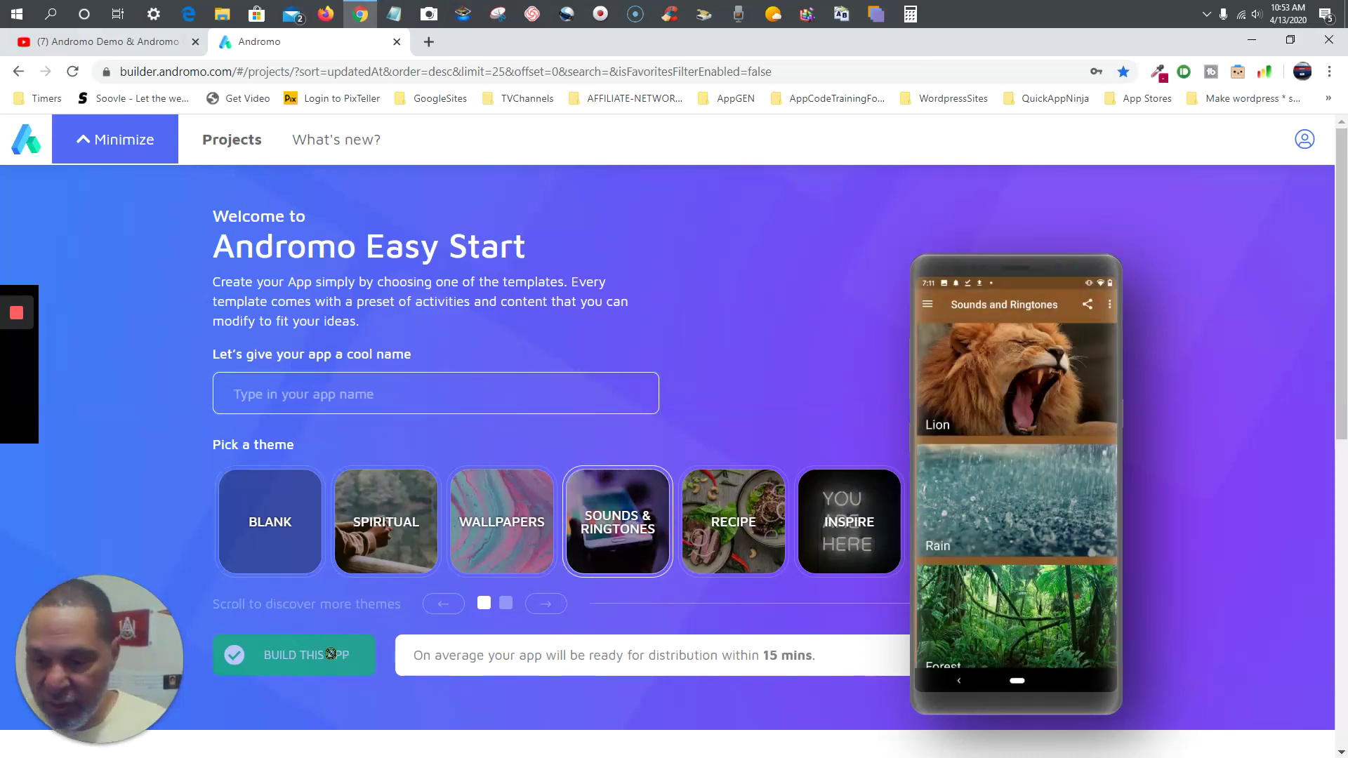
Step: Enter 'sample ringtones' as the new app's name
left_click(396, 390)
type("sam")
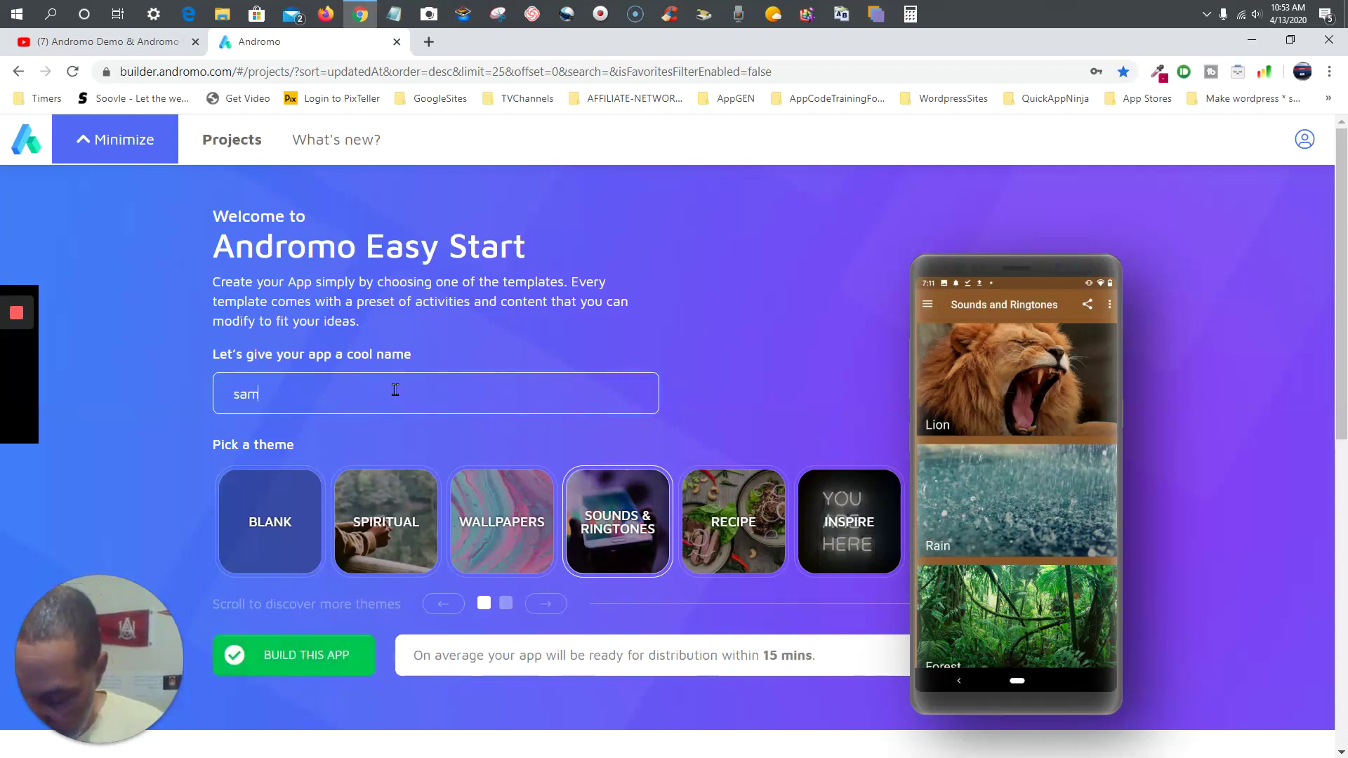
type("ple r")
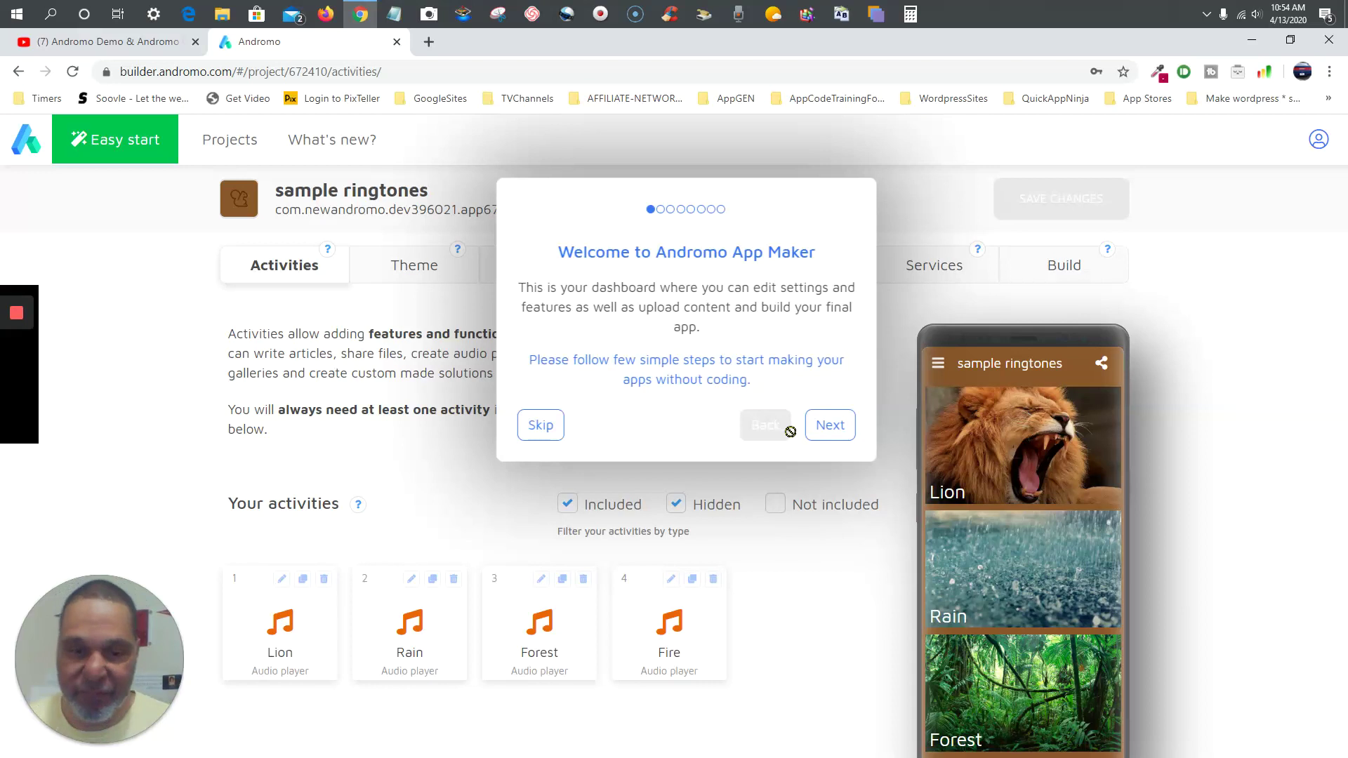
Step: Step through the welcome tour to Finish, landing on the v1.0 Build your App page
left_click(842, 439)
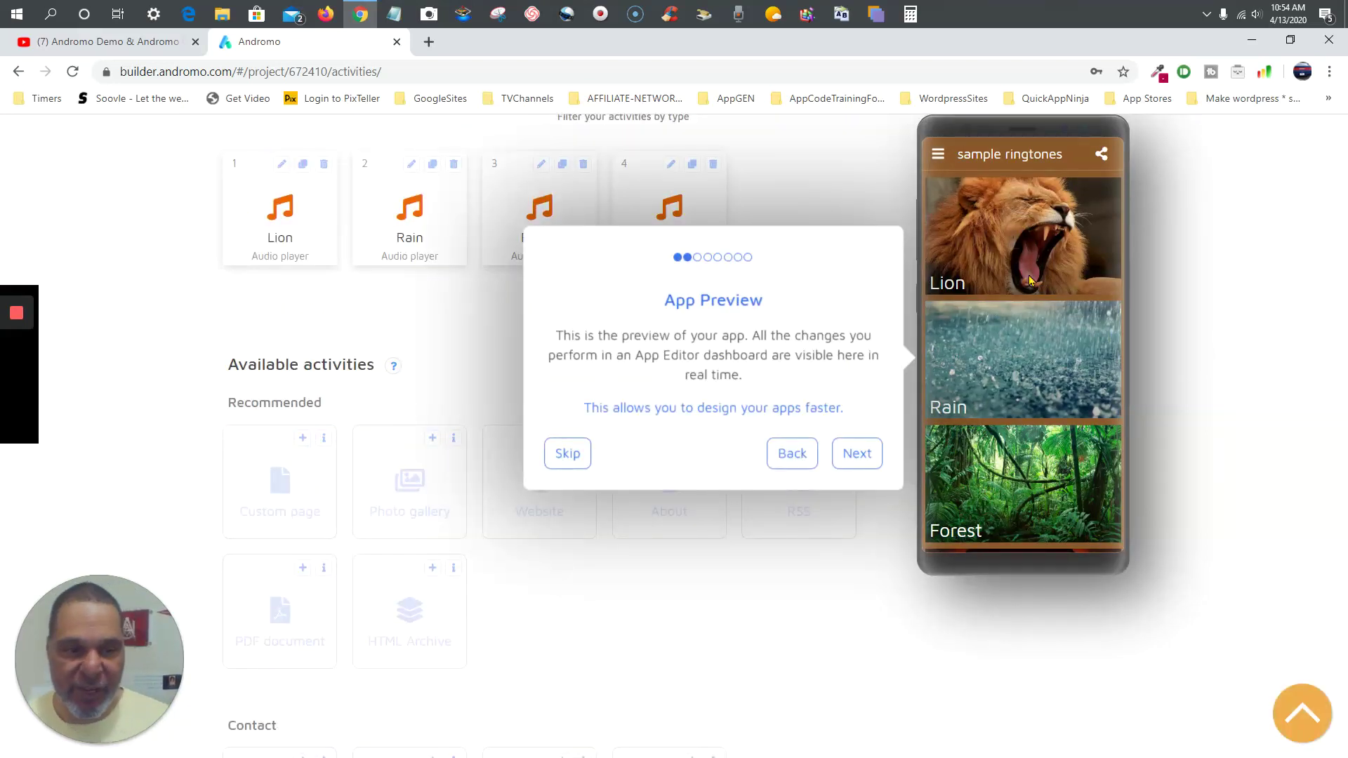
left_click(858, 455)
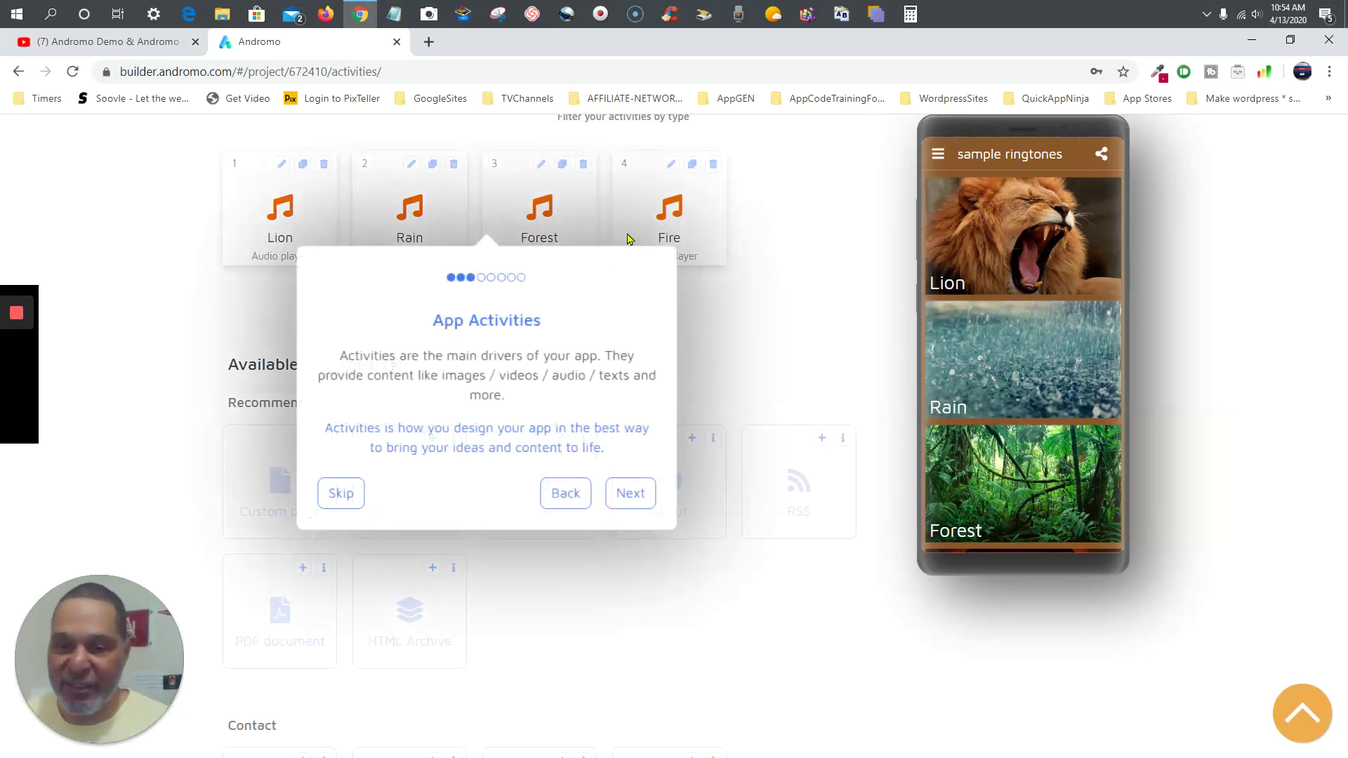
left_click(631, 494)
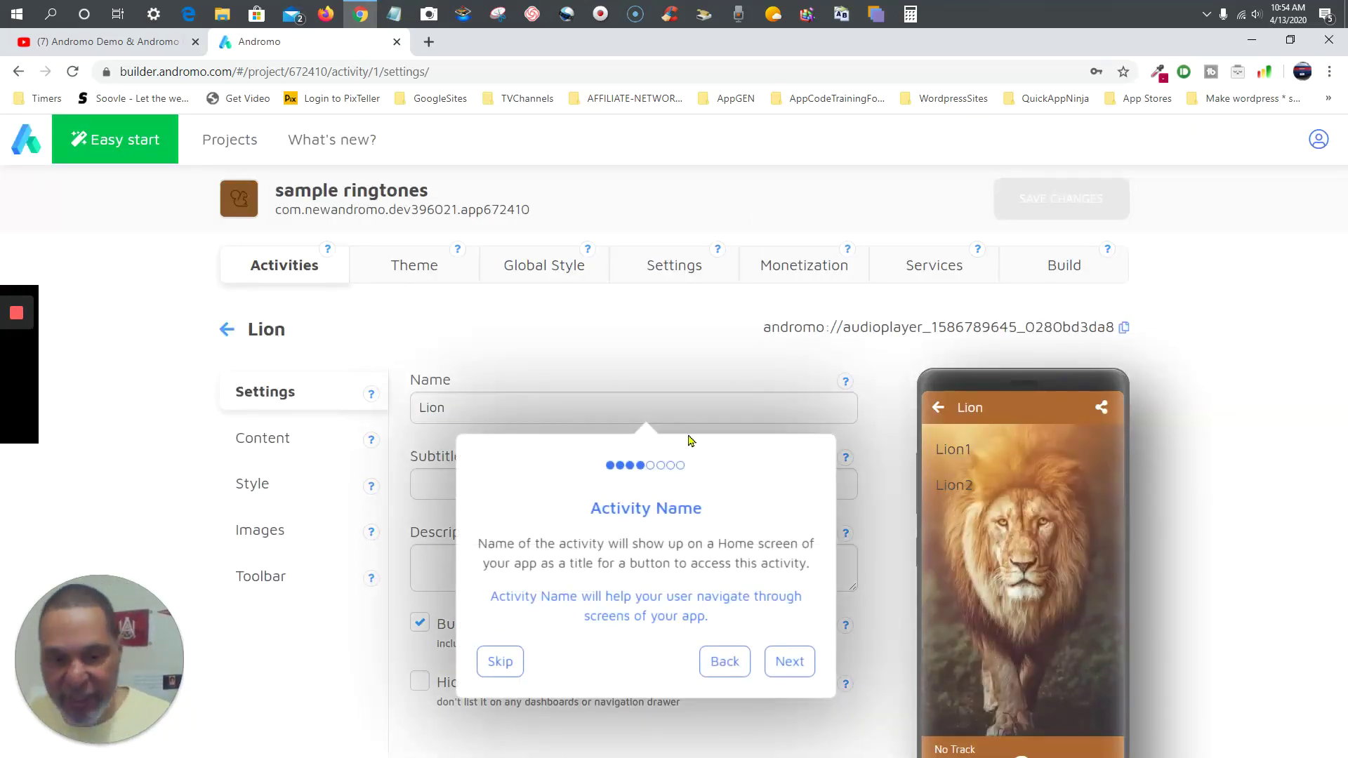
left_click(788, 661)
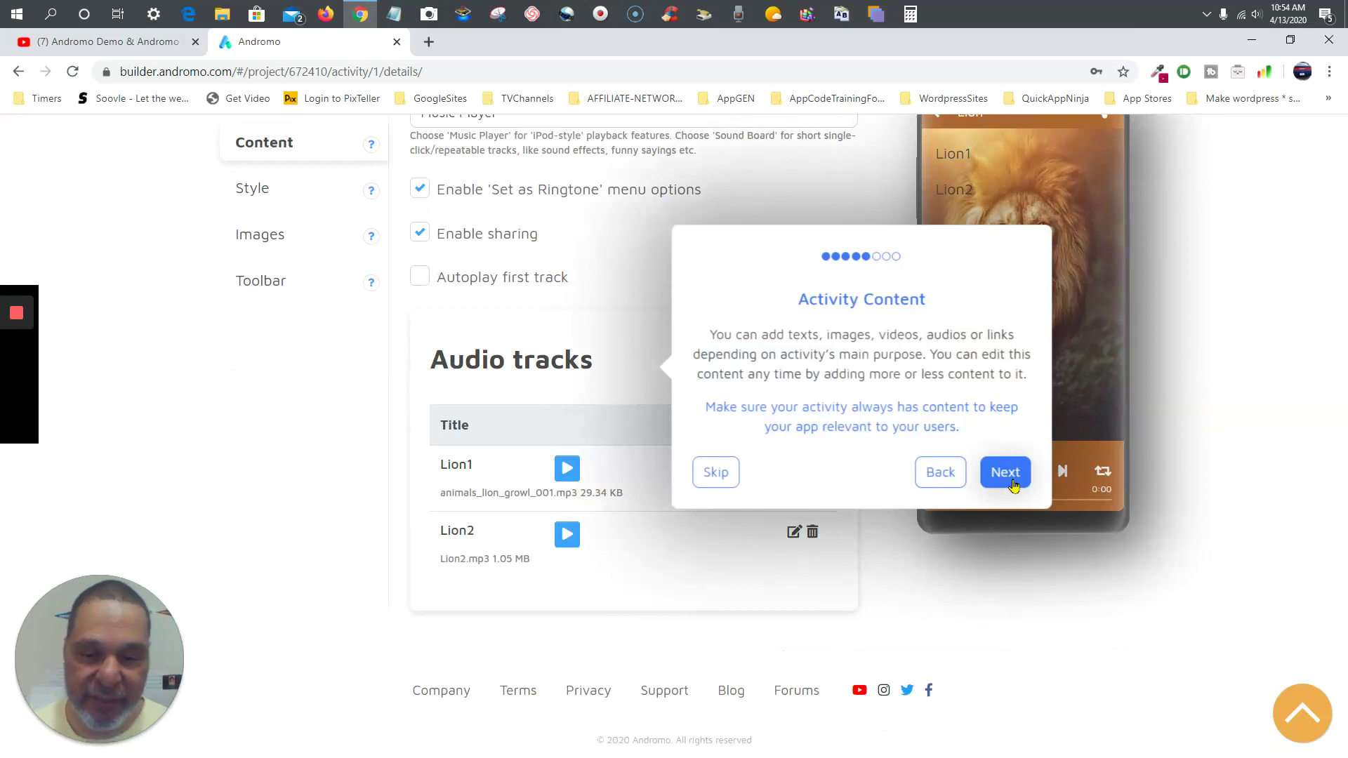
left_click(1006, 472)
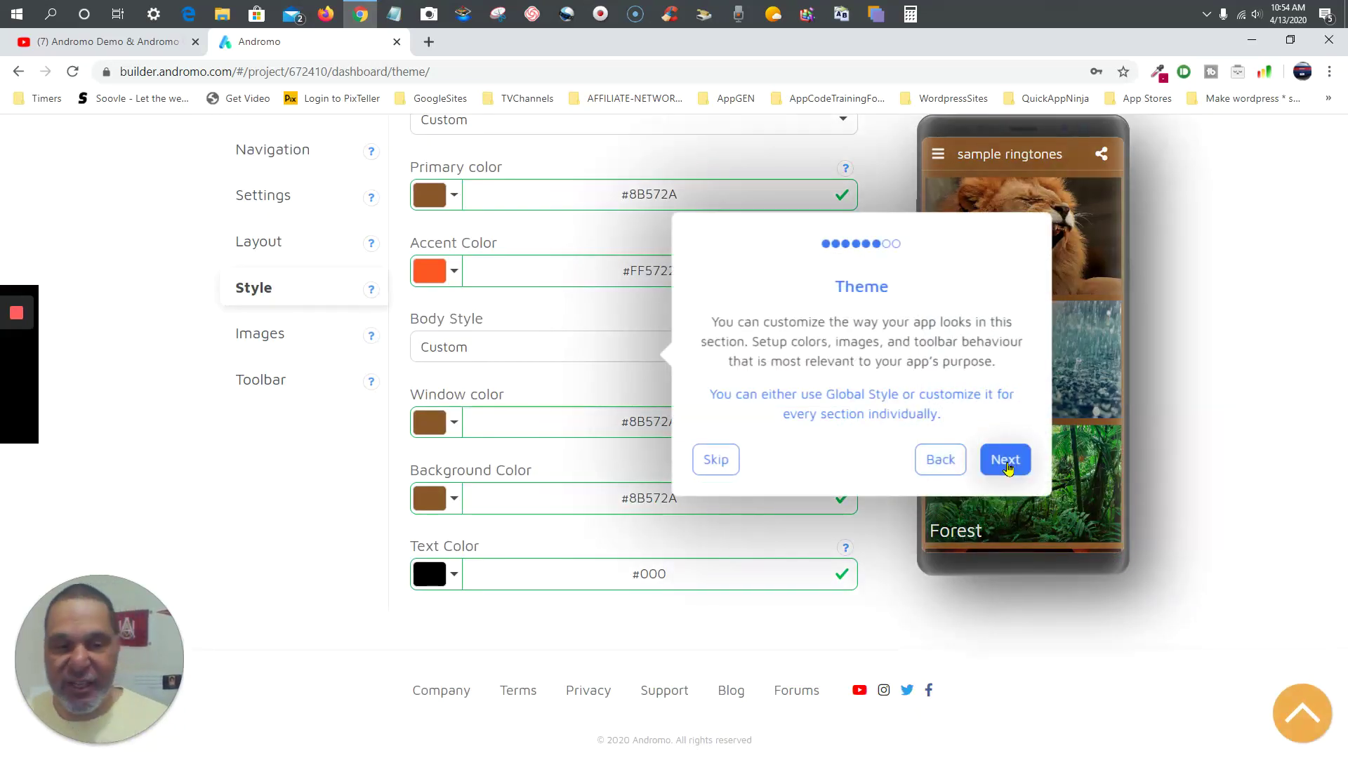
left_click(1006, 467)
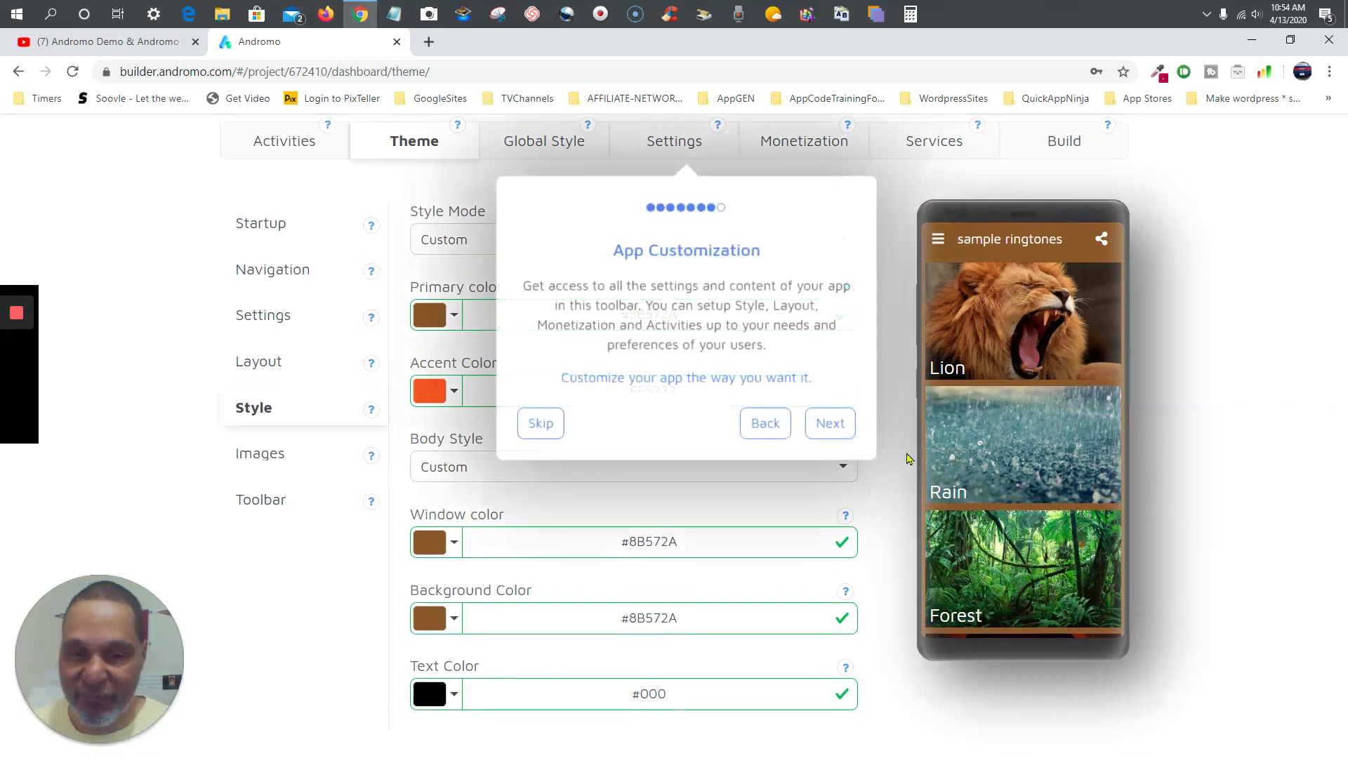
left_click(839, 430)
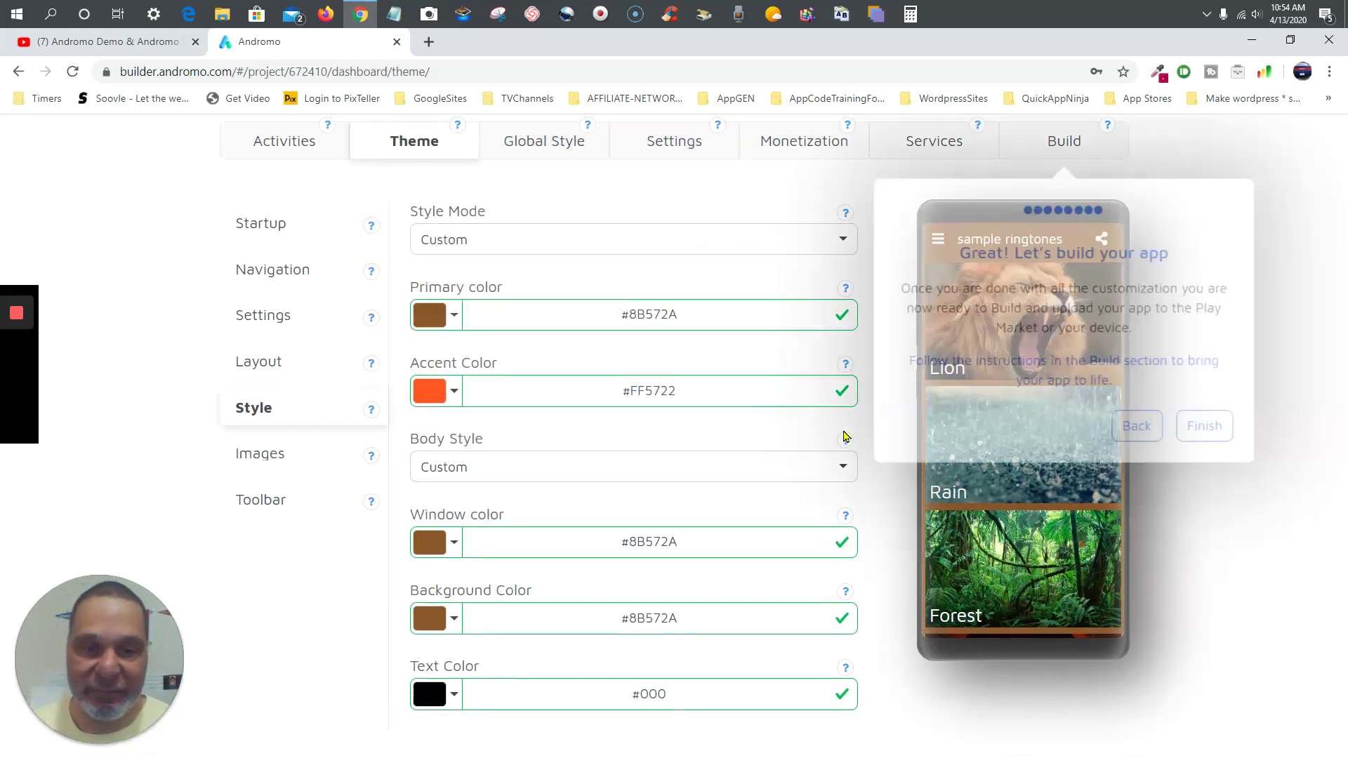
left_click(1206, 425)
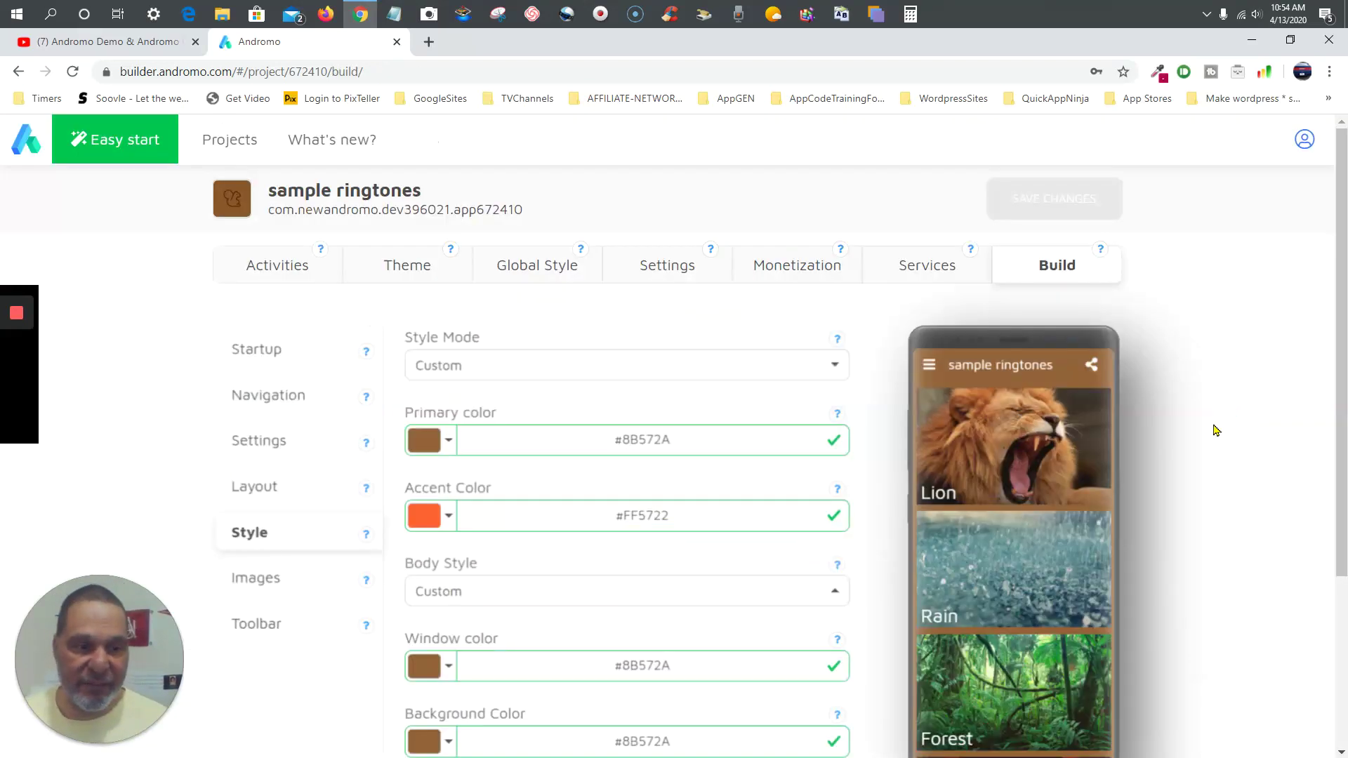
scroll(619, 391, "down", 2)
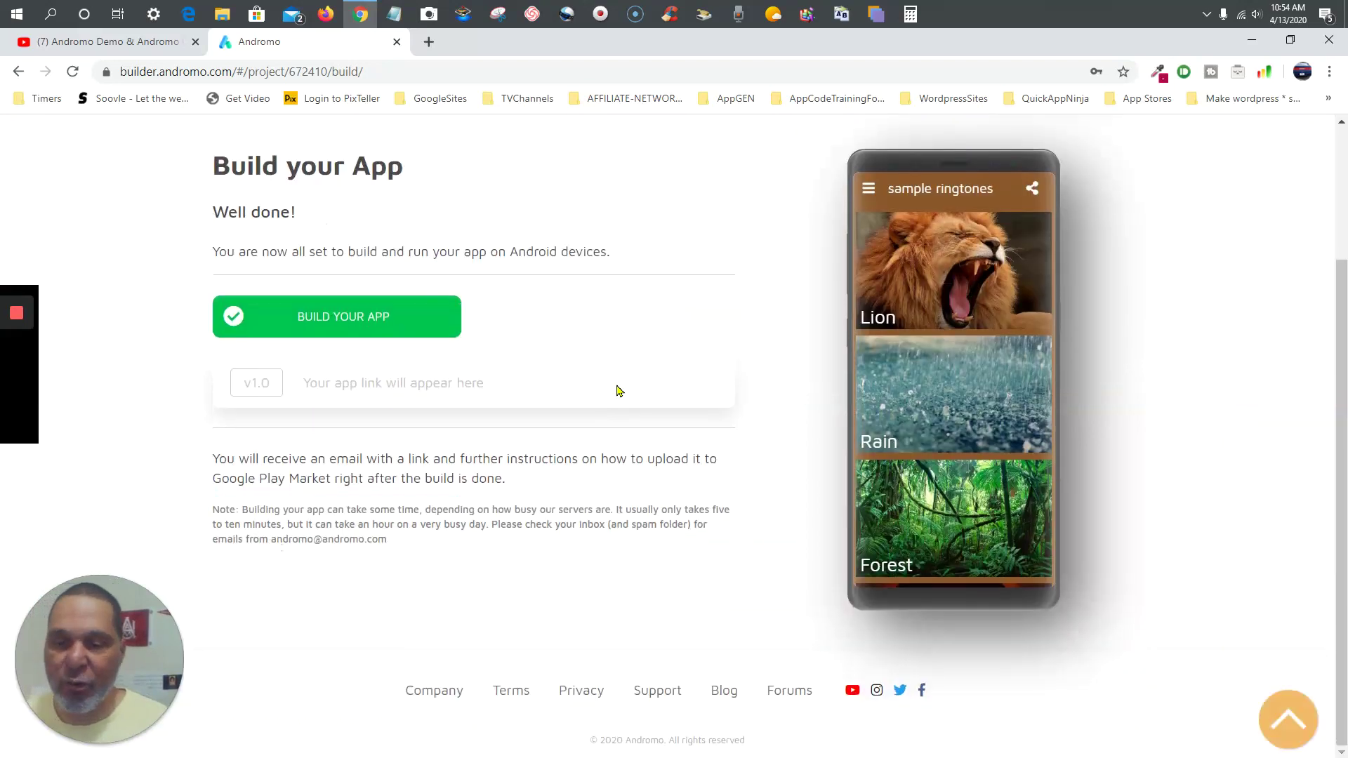
scroll(619, 391, "up", 2)
scroll(620, 391, "up", 1)
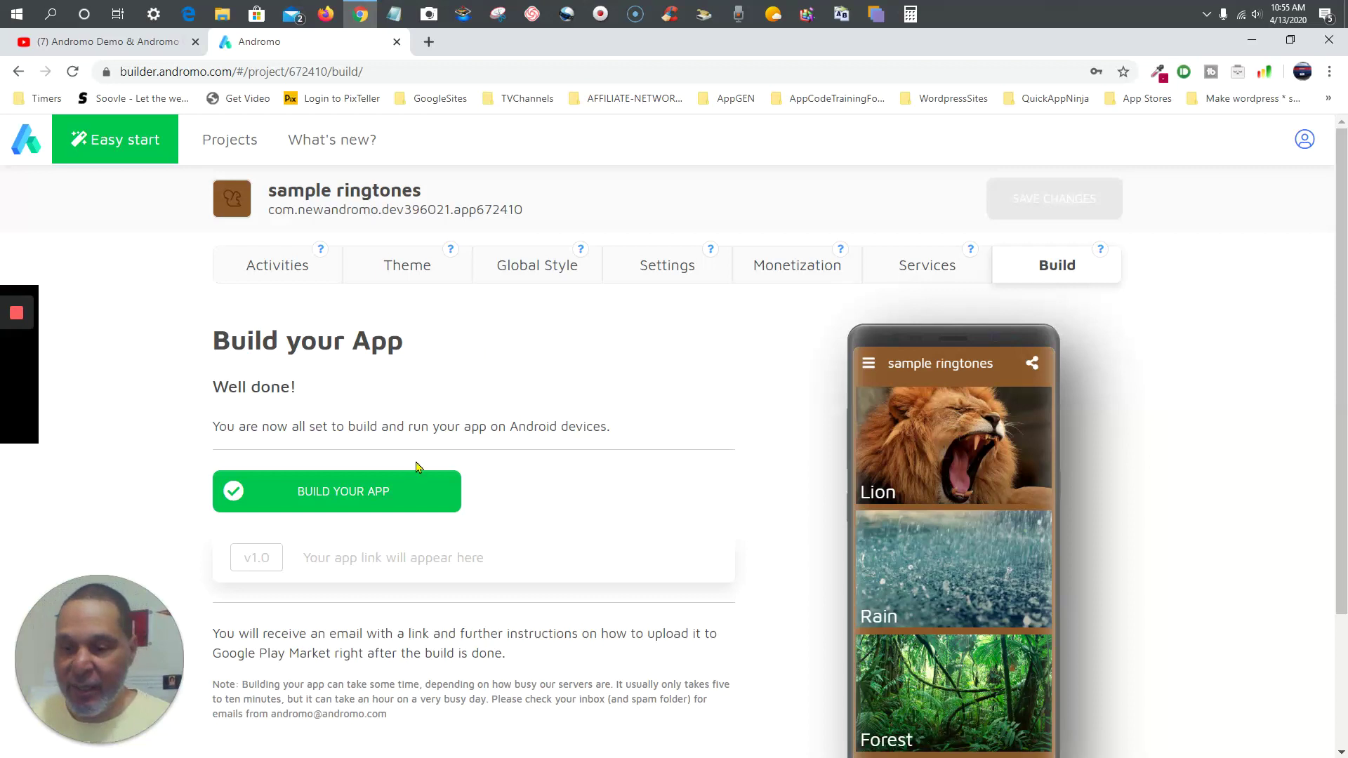
Step: From the Activities list, open the Lion audio player activity's settings for editing
left_click(274, 265)
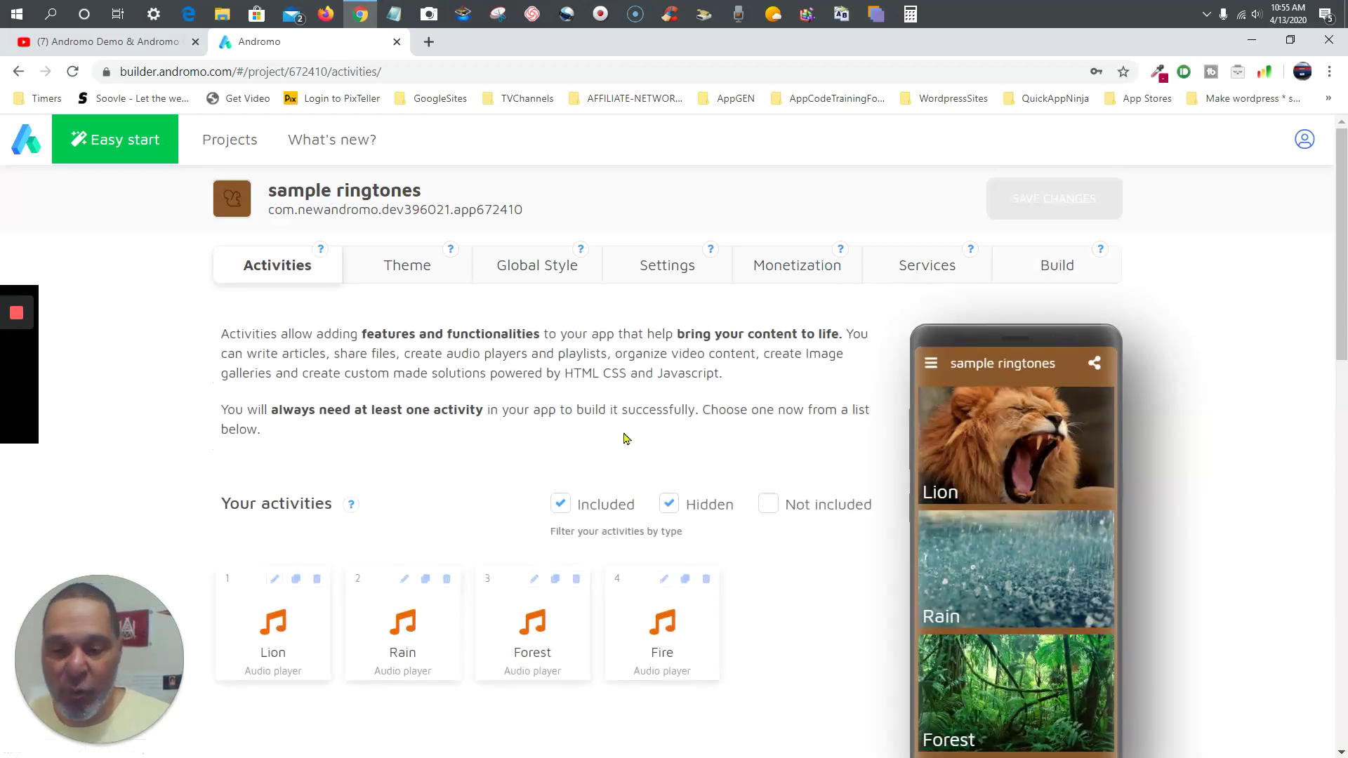
scroll(625, 436, "down", 1)
scroll(627, 439, "down", 2)
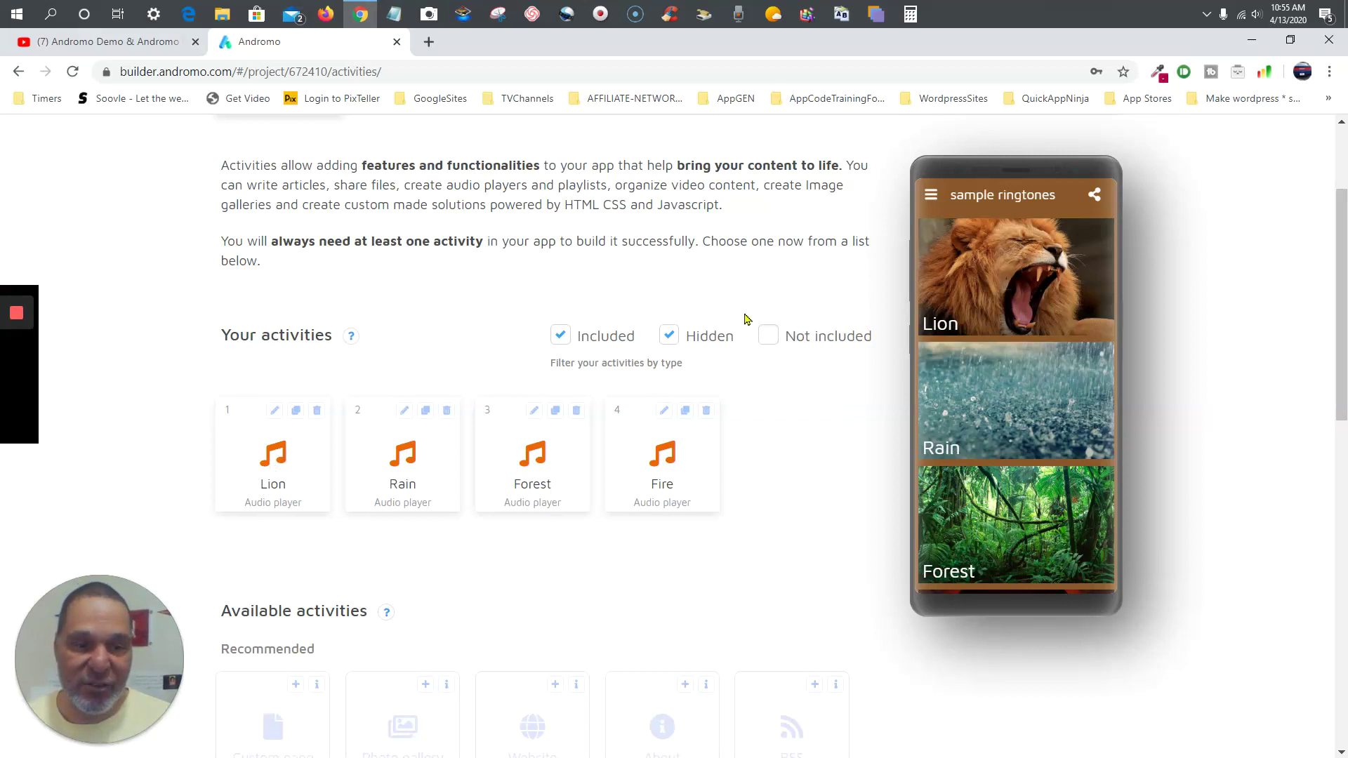
left_click(275, 413)
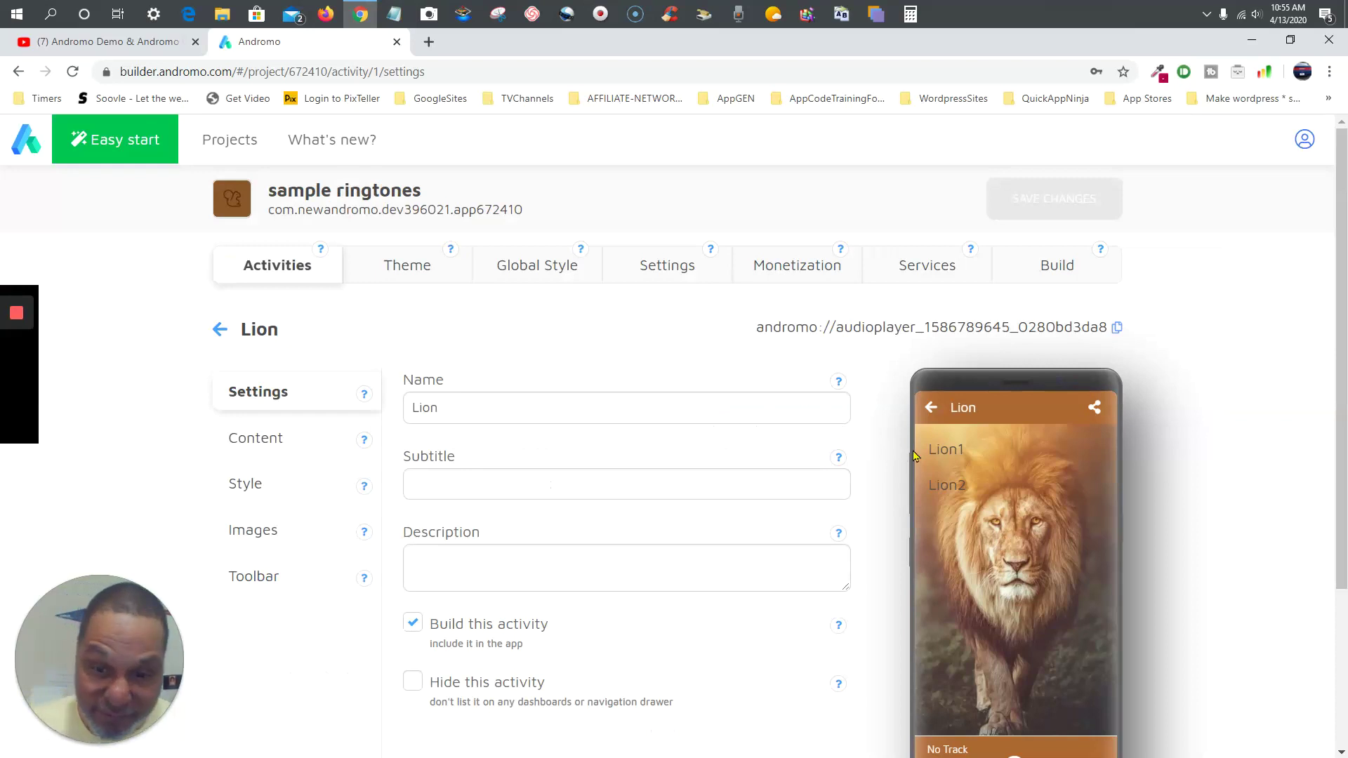
scroll(807, 439, "down", 3)
scroll(807, 436, "up", 3)
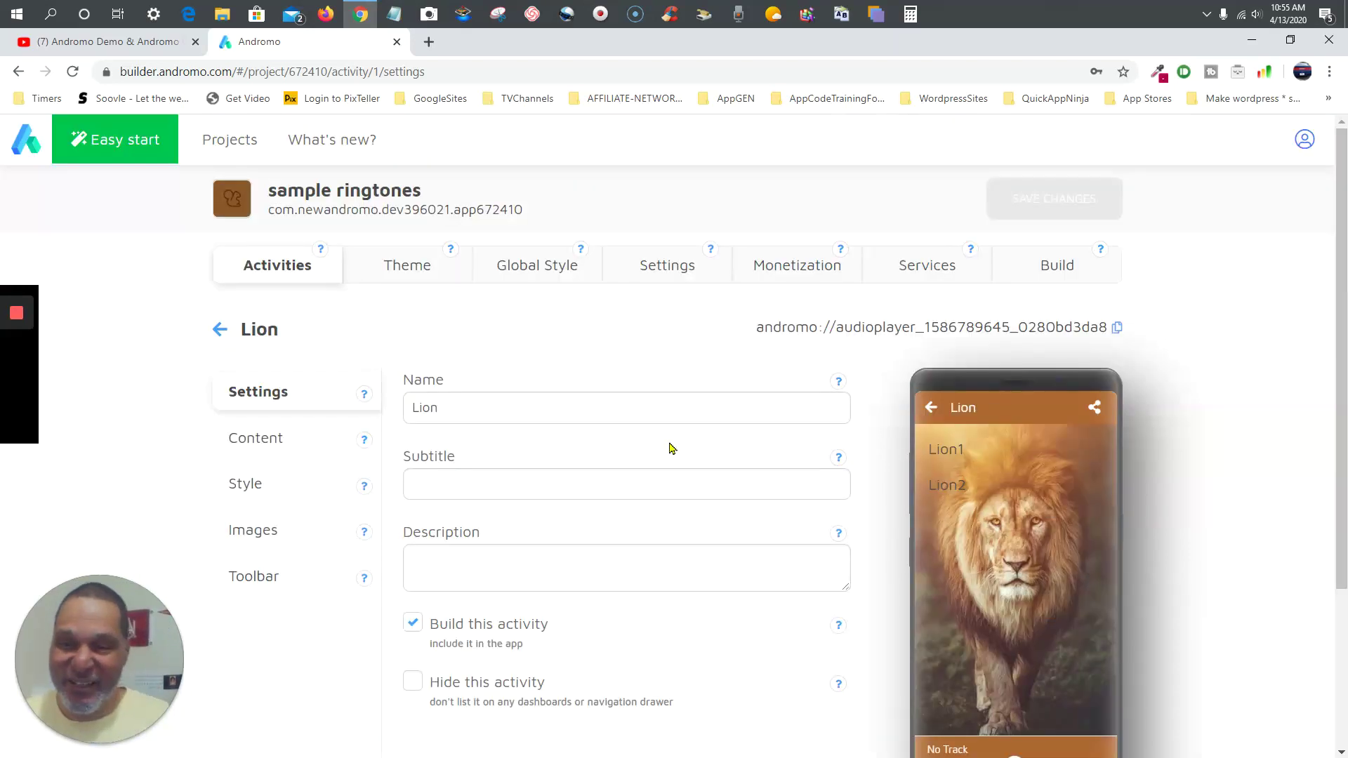
scroll(670, 448, "down", 3)
scroll(670, 448, "up", 3)
scroll(670, 447, "down", 3)
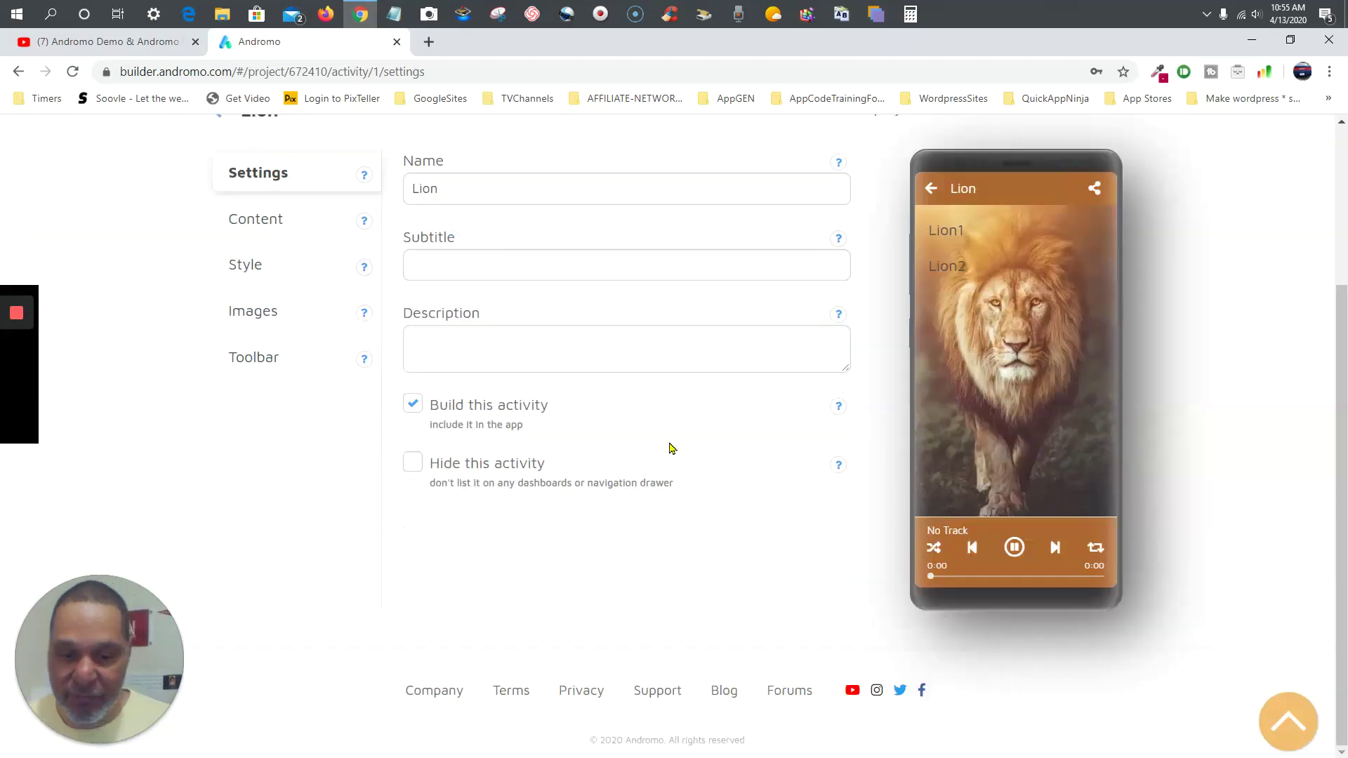
scroll(671, 448, "up", 3)
Step: Look over the app's theme, dashboard display and navigation drawer header options
left_click(409, 265)
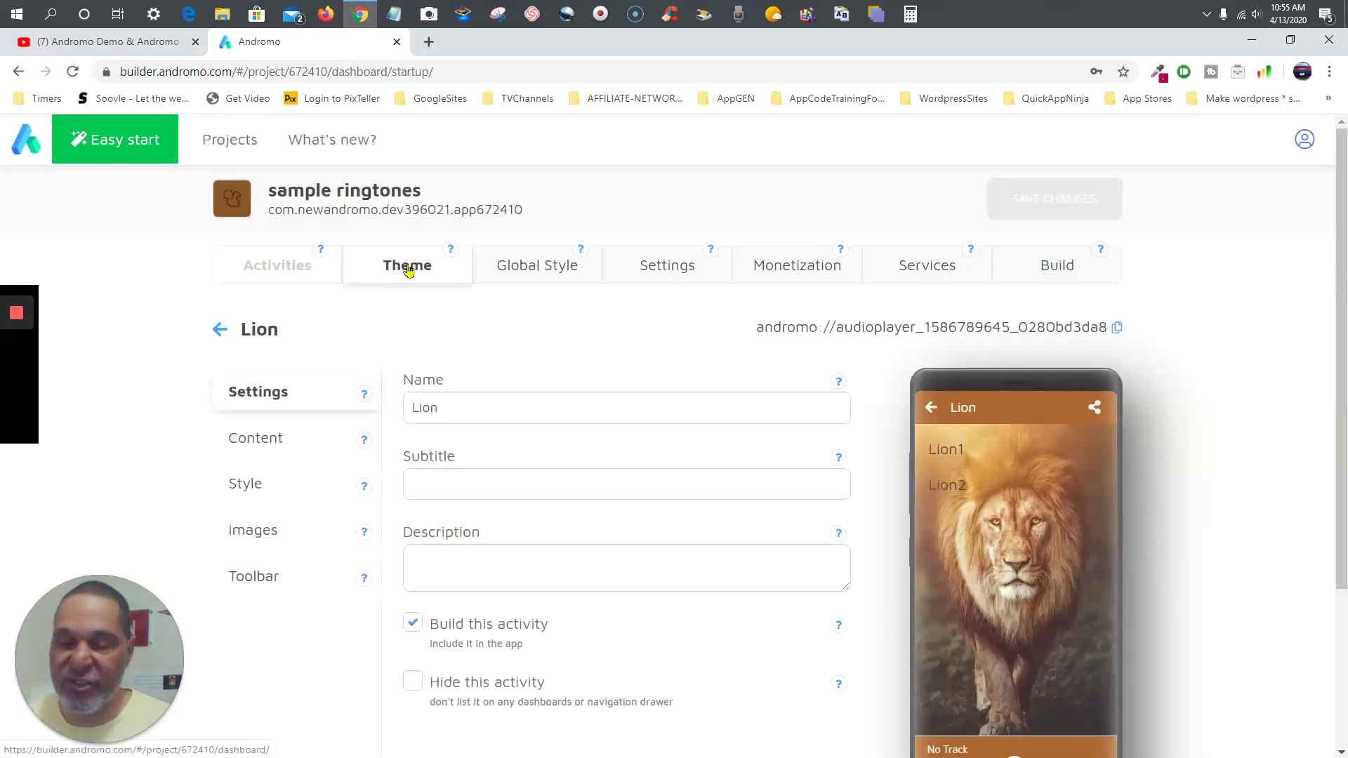
scroll(568, 418, "down", 3)
scroll(568, 419, "up", 3)
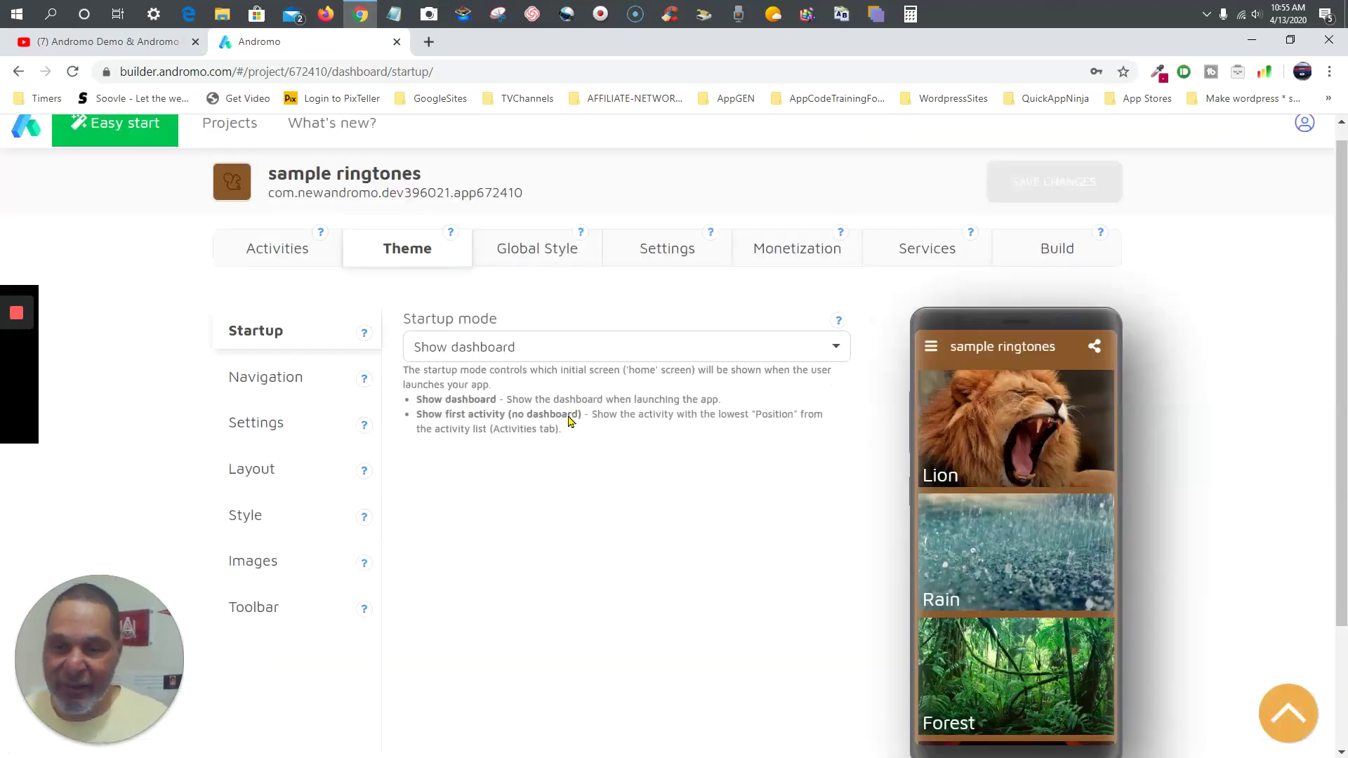
left_click(551, 267)
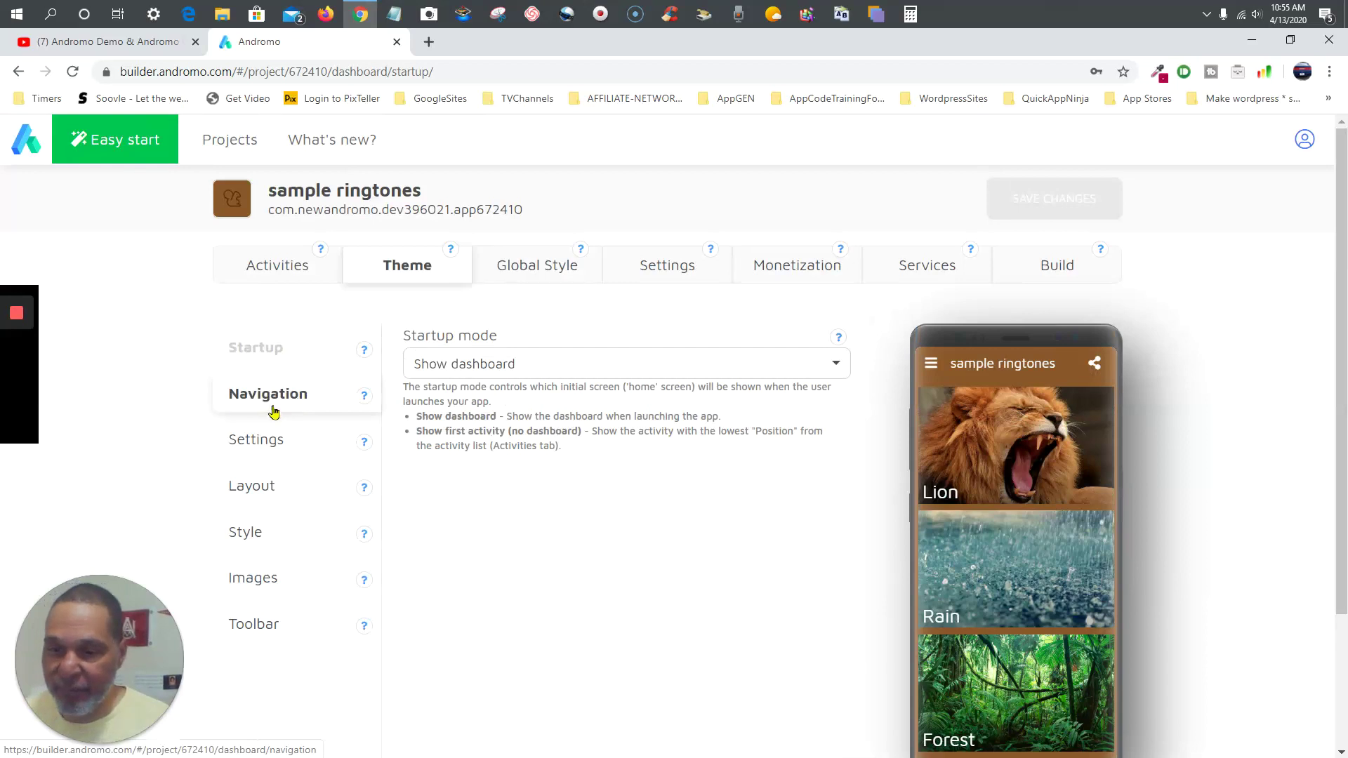
left_click(264, 442)
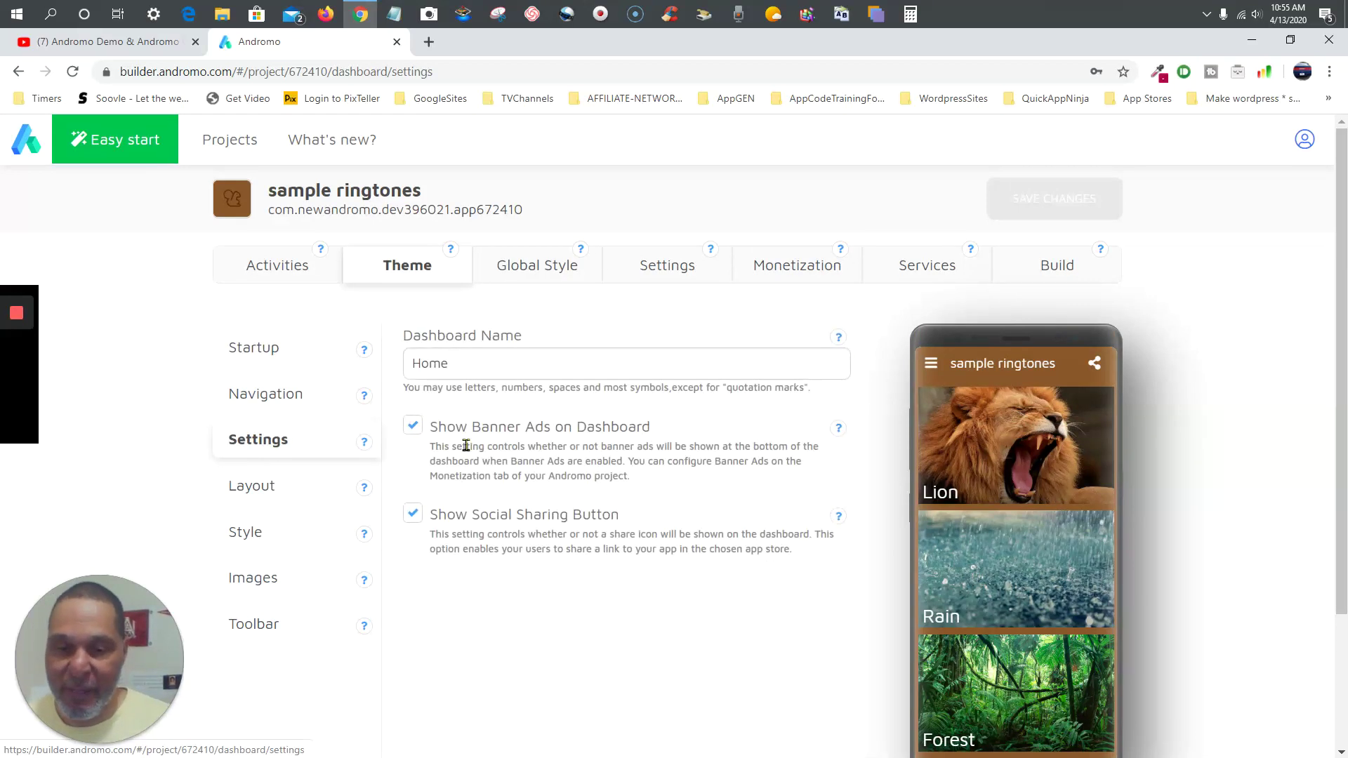
scroll(424, 461, "down", 2)
scroll(424, 462, "down", 1)
scroll(422, 460, "up", 3)
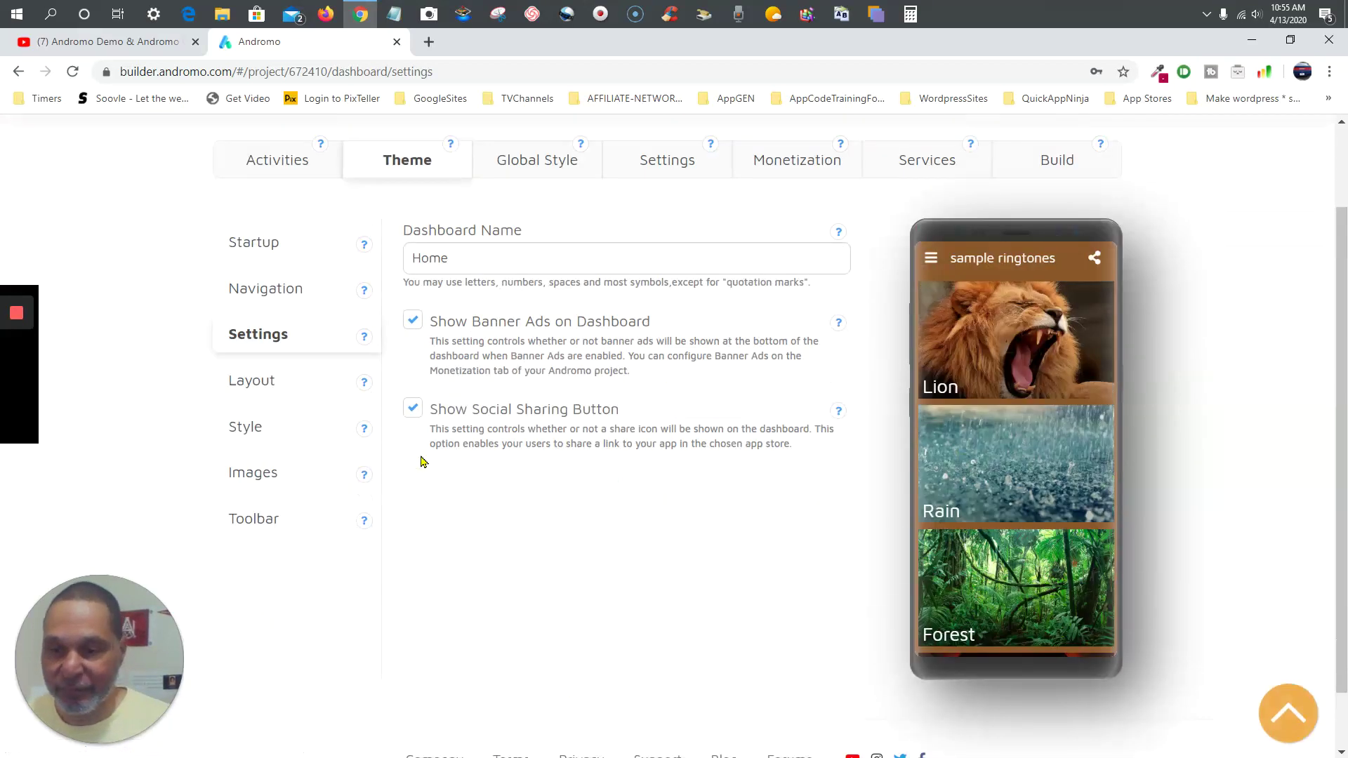
left_click(258, 391)
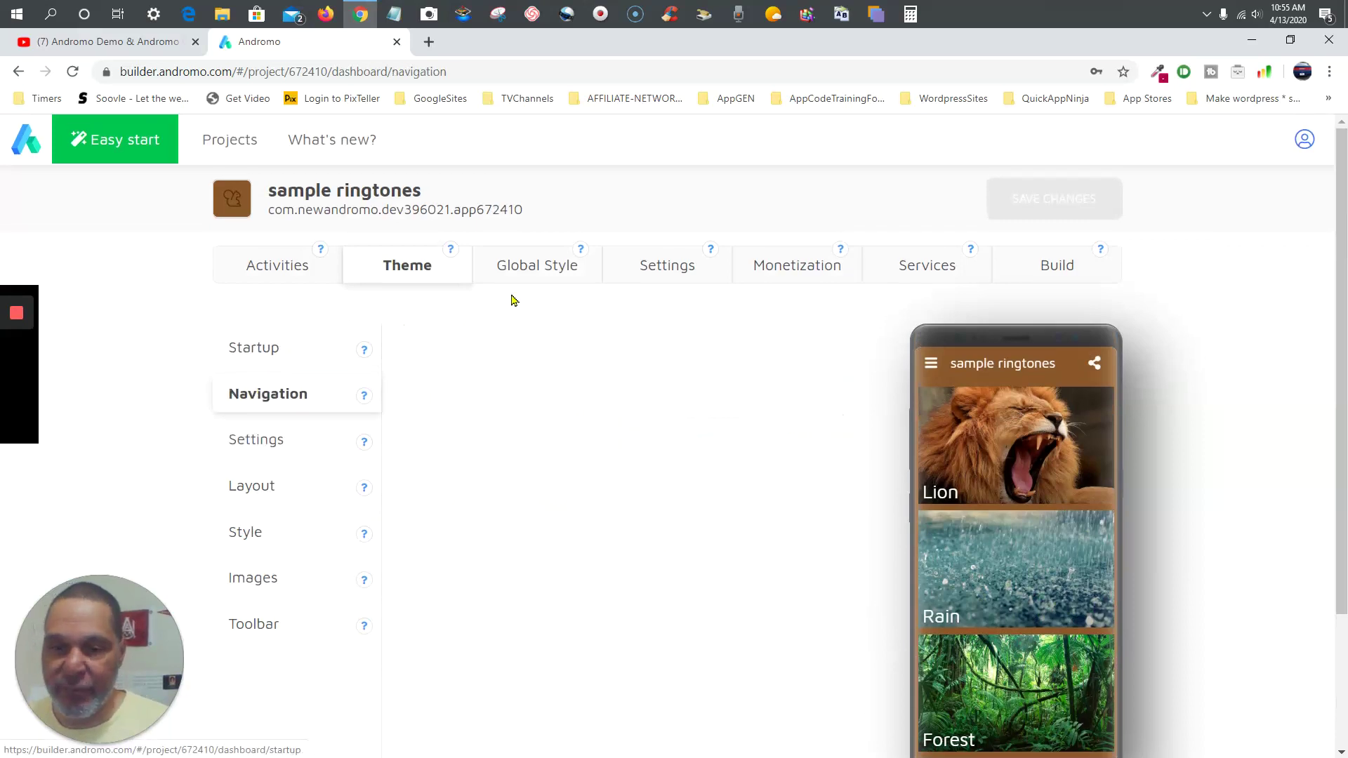
scroll(547, 360, "down", 1)
scroll(548, 360, "down", 3)
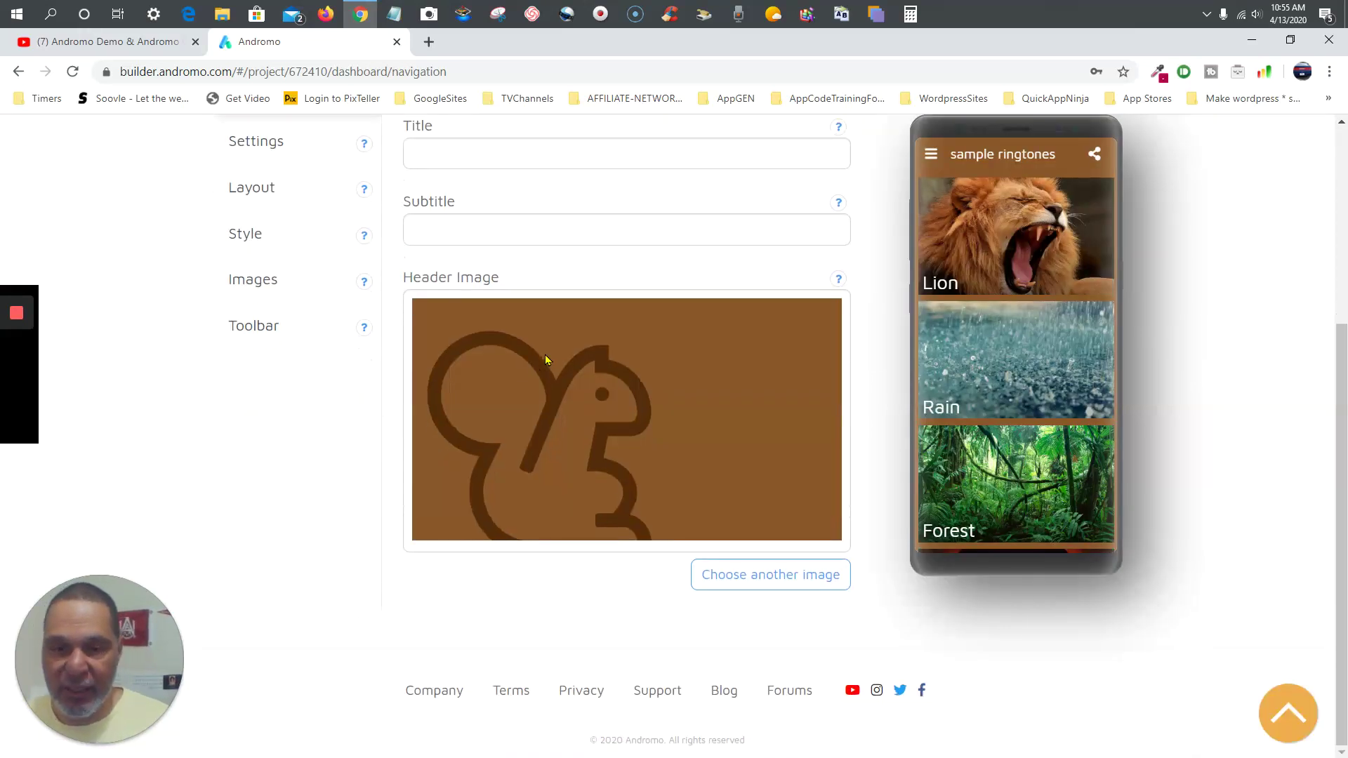
scroll(545, 355, "up", 4)
Step: Check the style and Basic App Information (sample ringtones, 1.0, Entertainment), then return to Activities
left_click(550, 267)
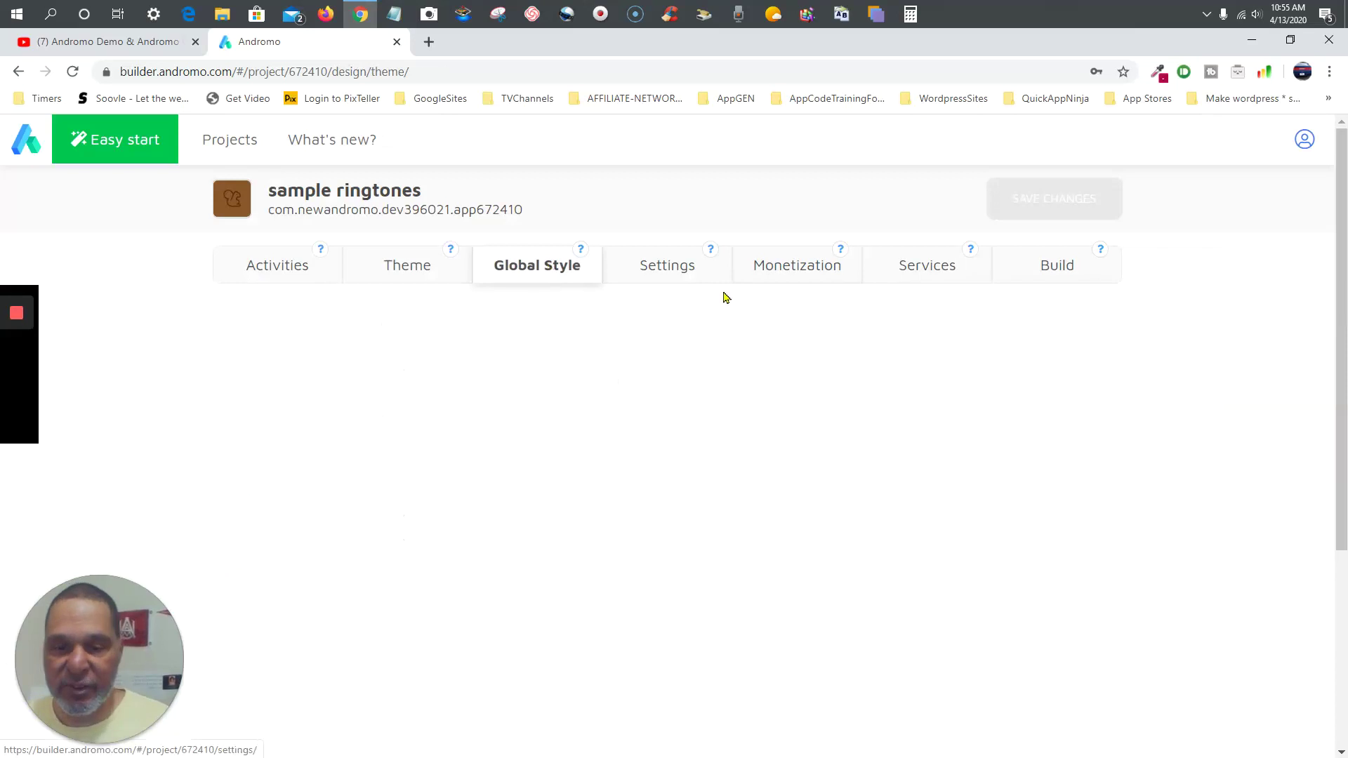
left_click(674, 273)
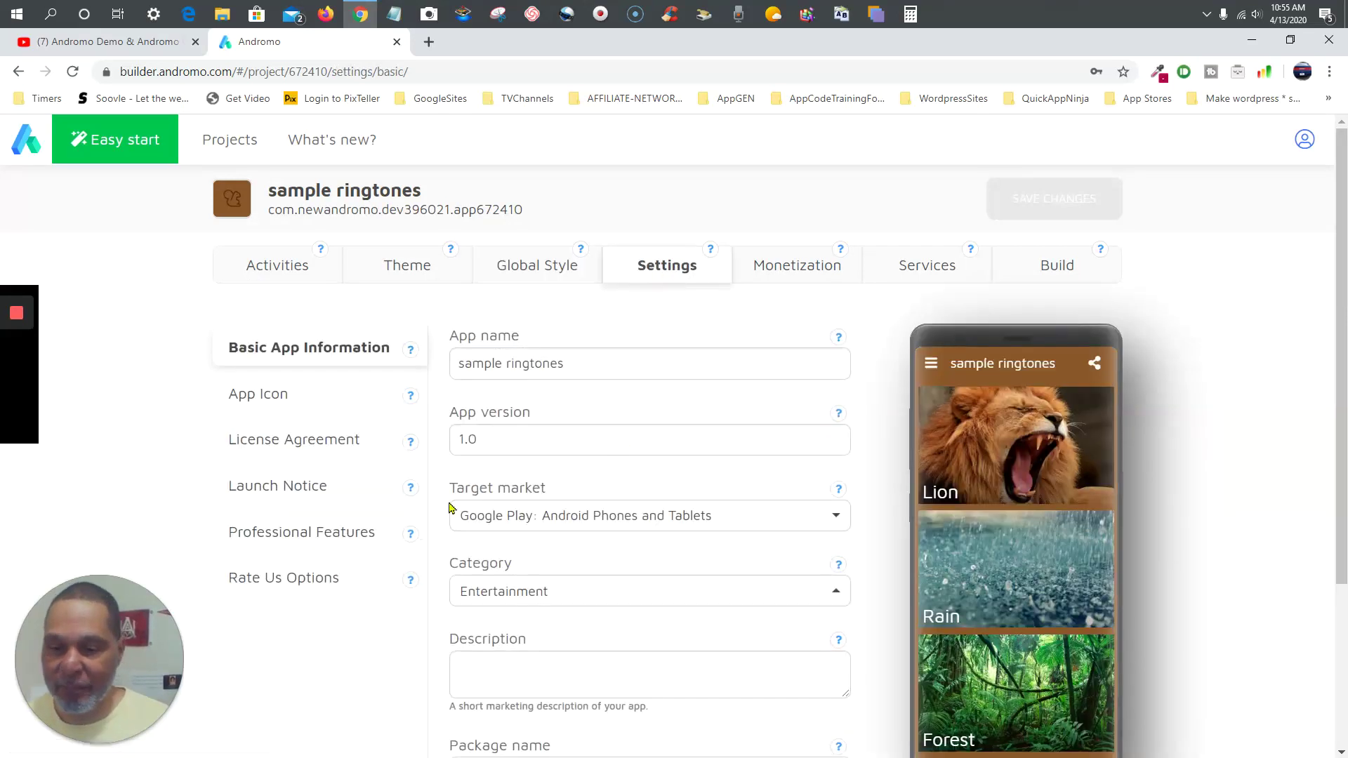
scroll(447, 503, "down", 5)
scroll(447, 502, "up", 5)
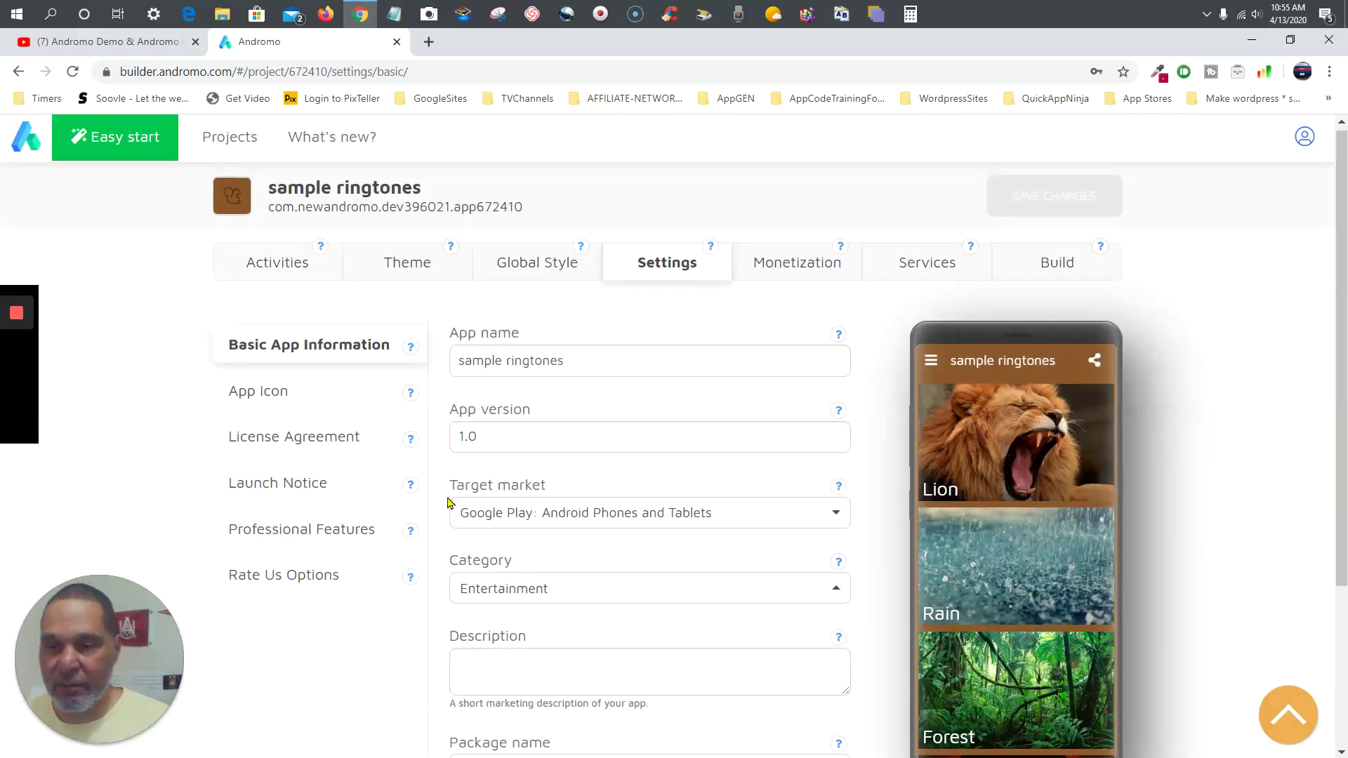
left_click(260, 266)
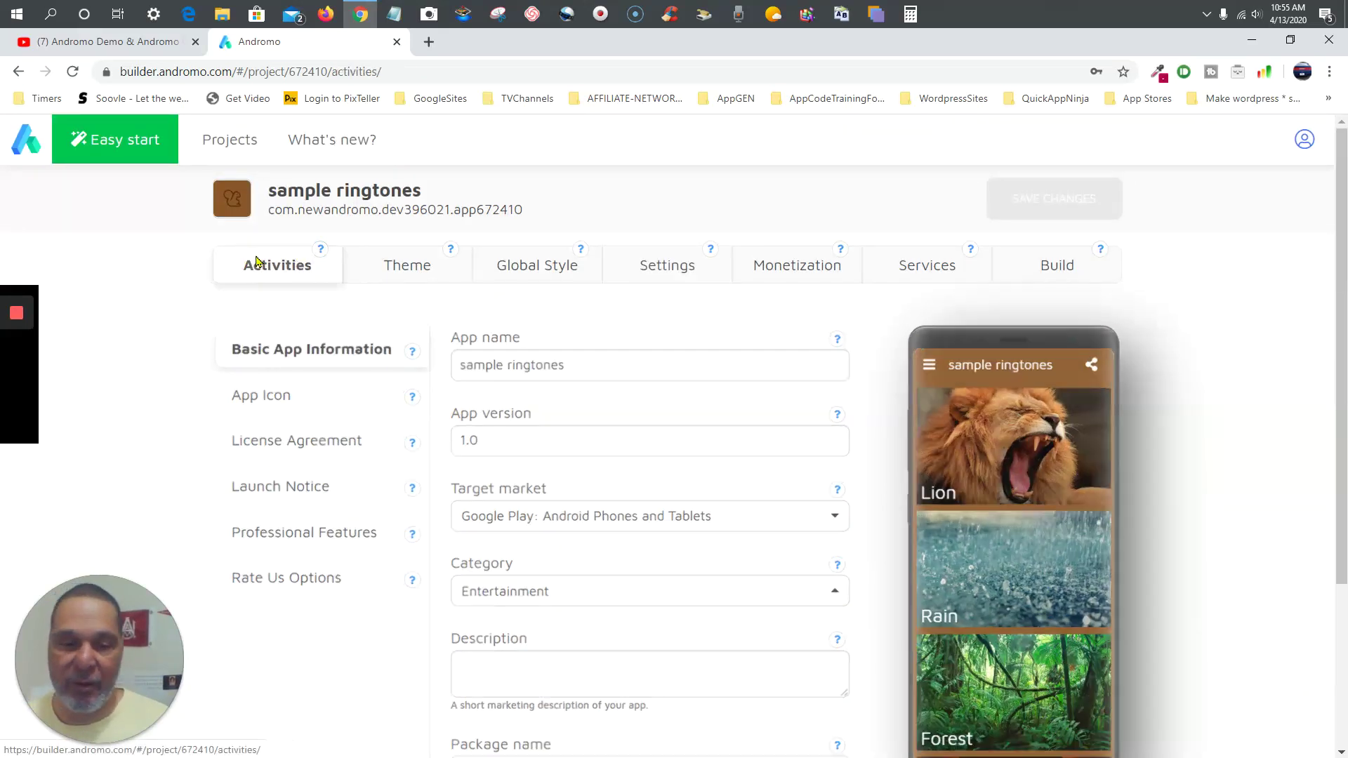
Step: Open the Lion activity's content and preview the Lion1 and Lion2 tracks
scroll(499, 491, "down", 5)
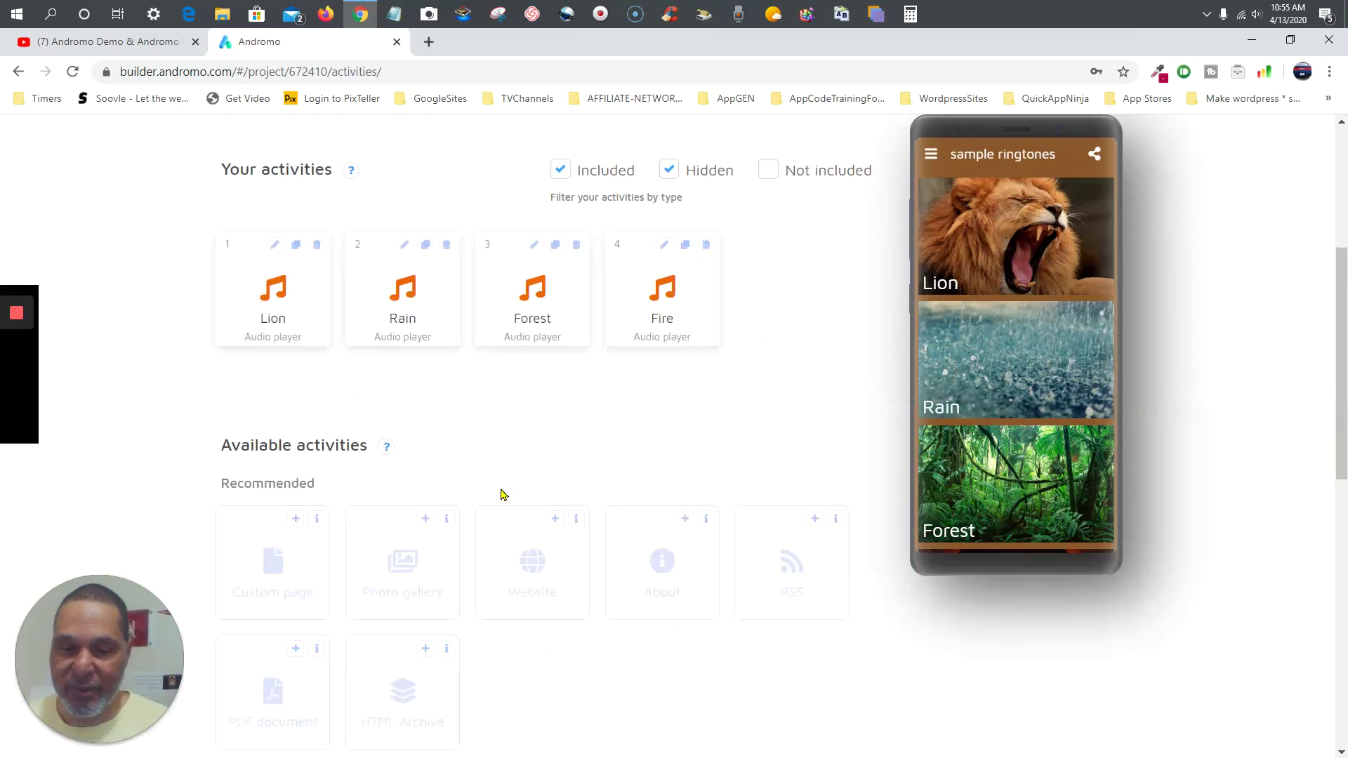
left_click(275, 243)
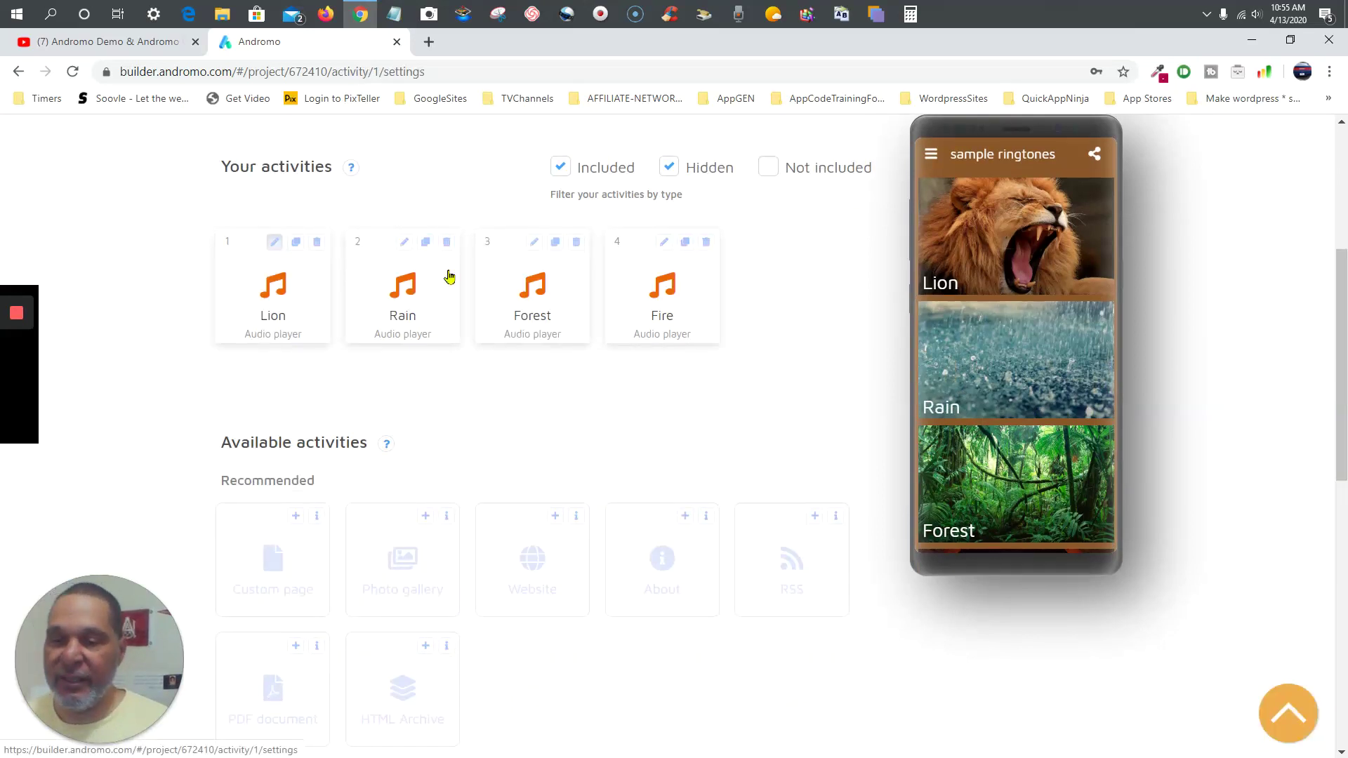
scroll(618, 382, "down", 3)
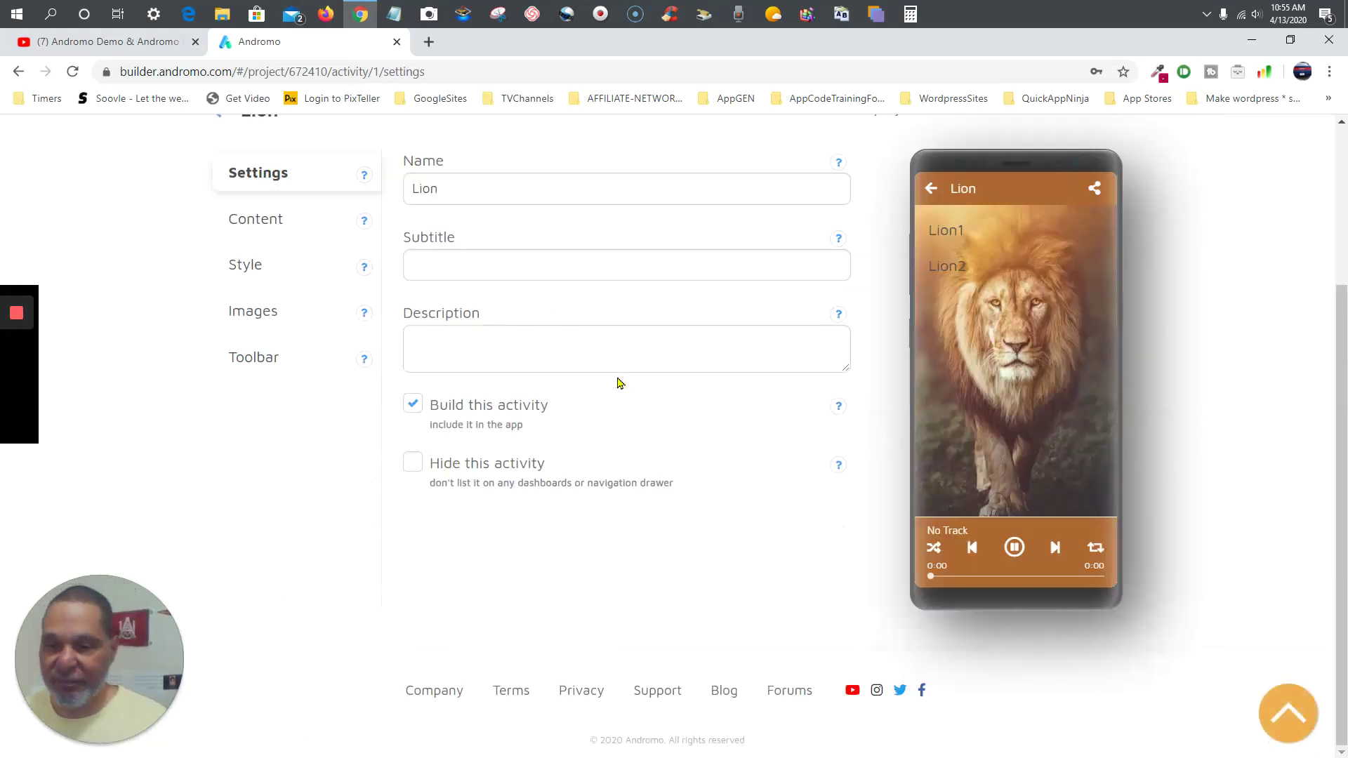
left_click(275, 220)
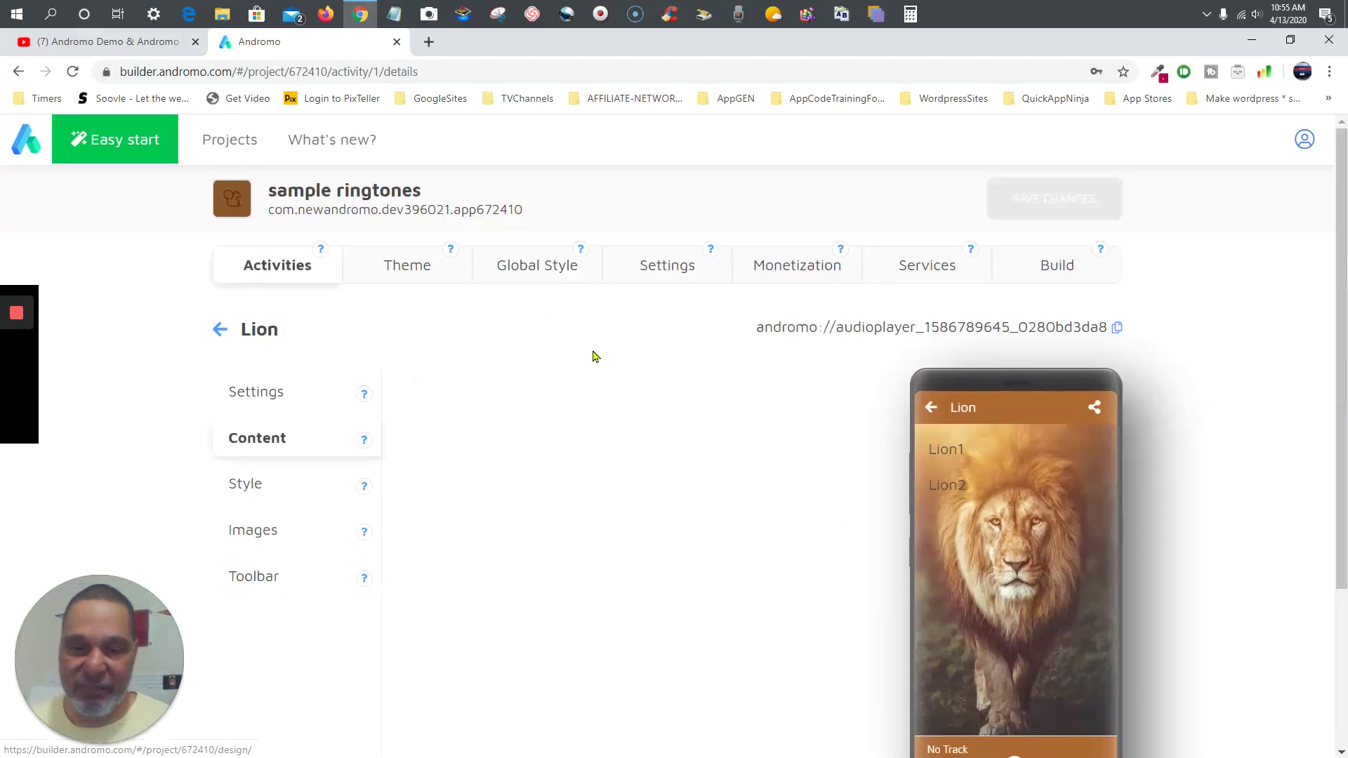
scroll(590, 365, "down", 4)
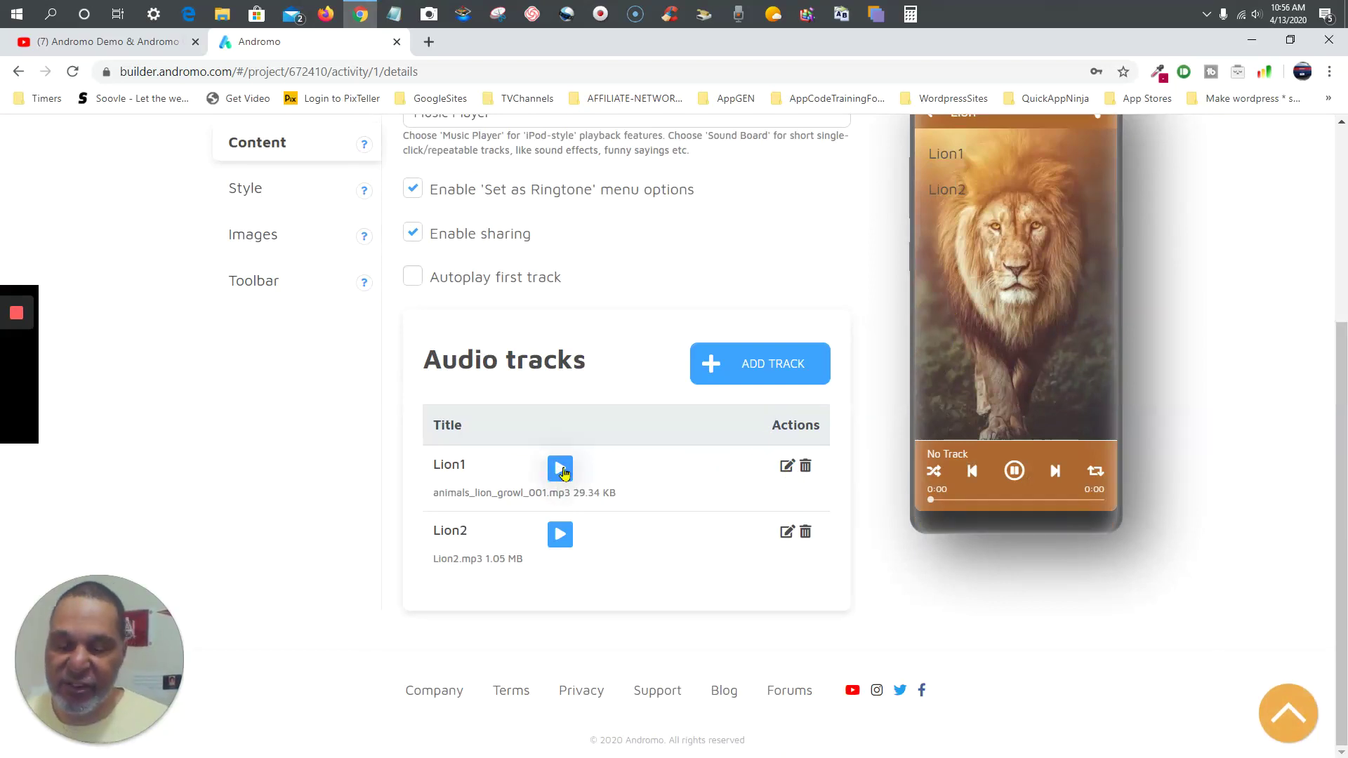
left_click(562, 472)
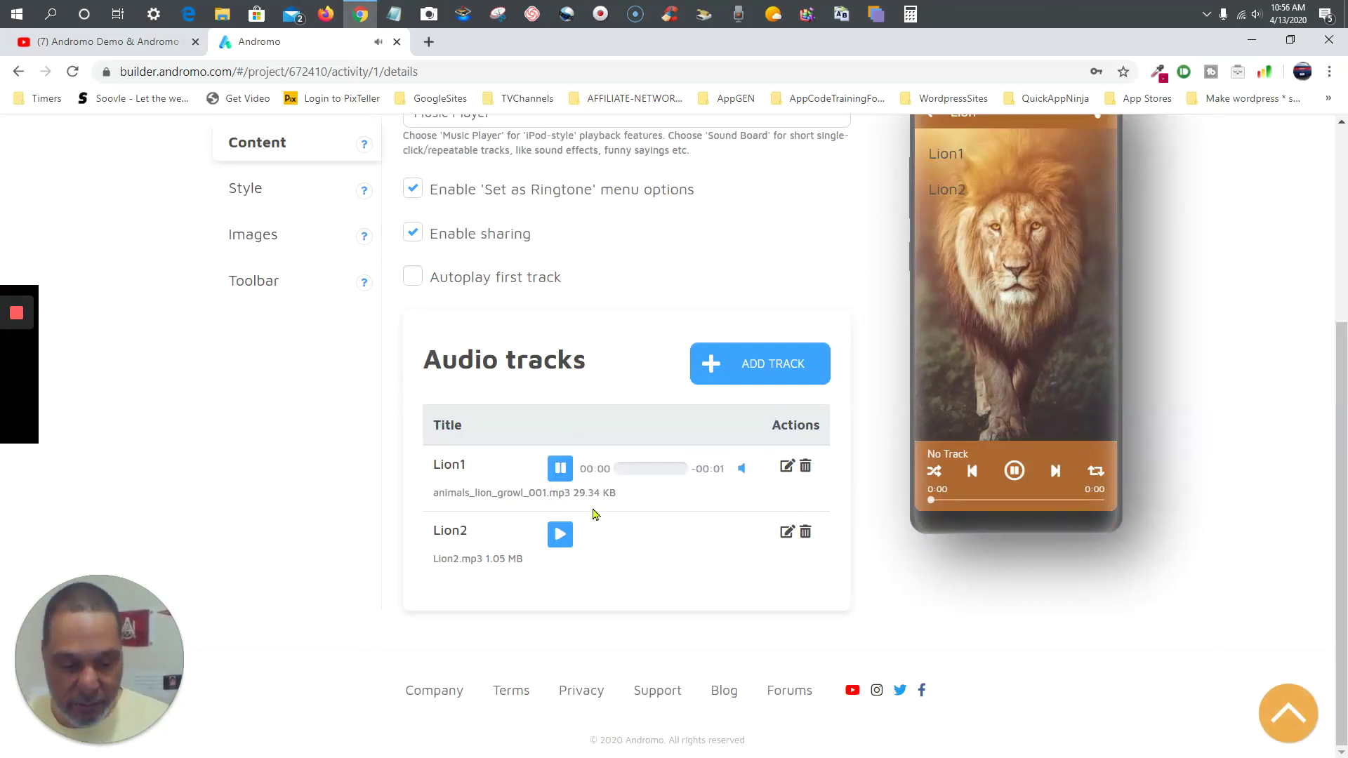
key("XF86AudioRaiseVolume")
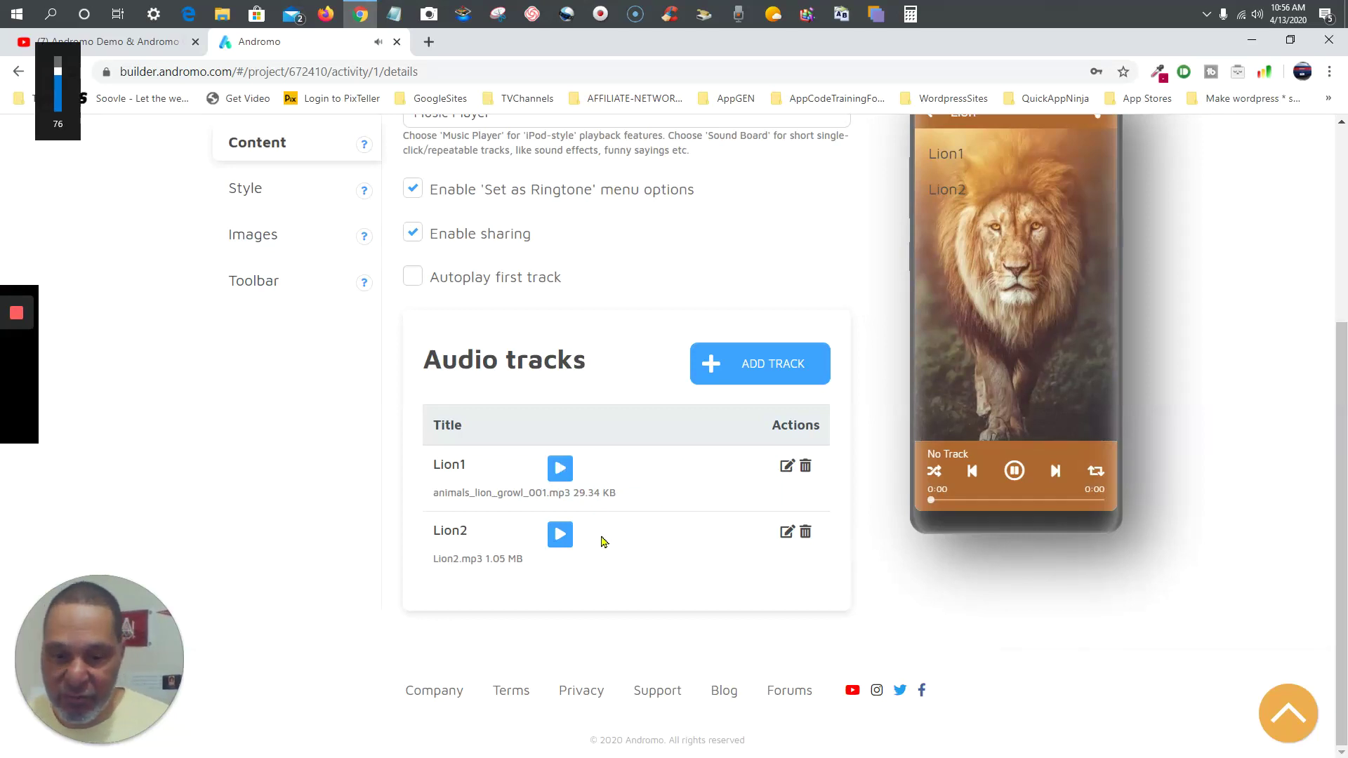
left_click(559, 535)
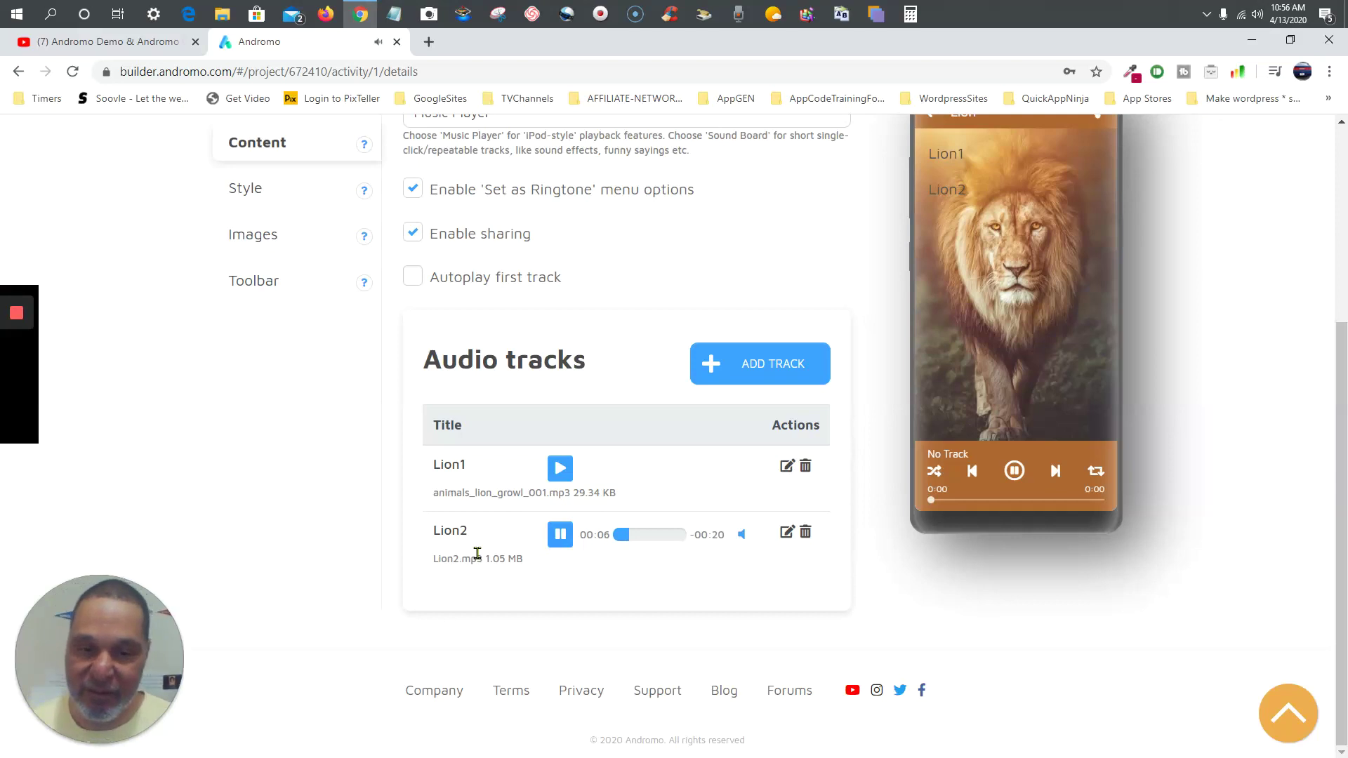
left_click(559, 535)
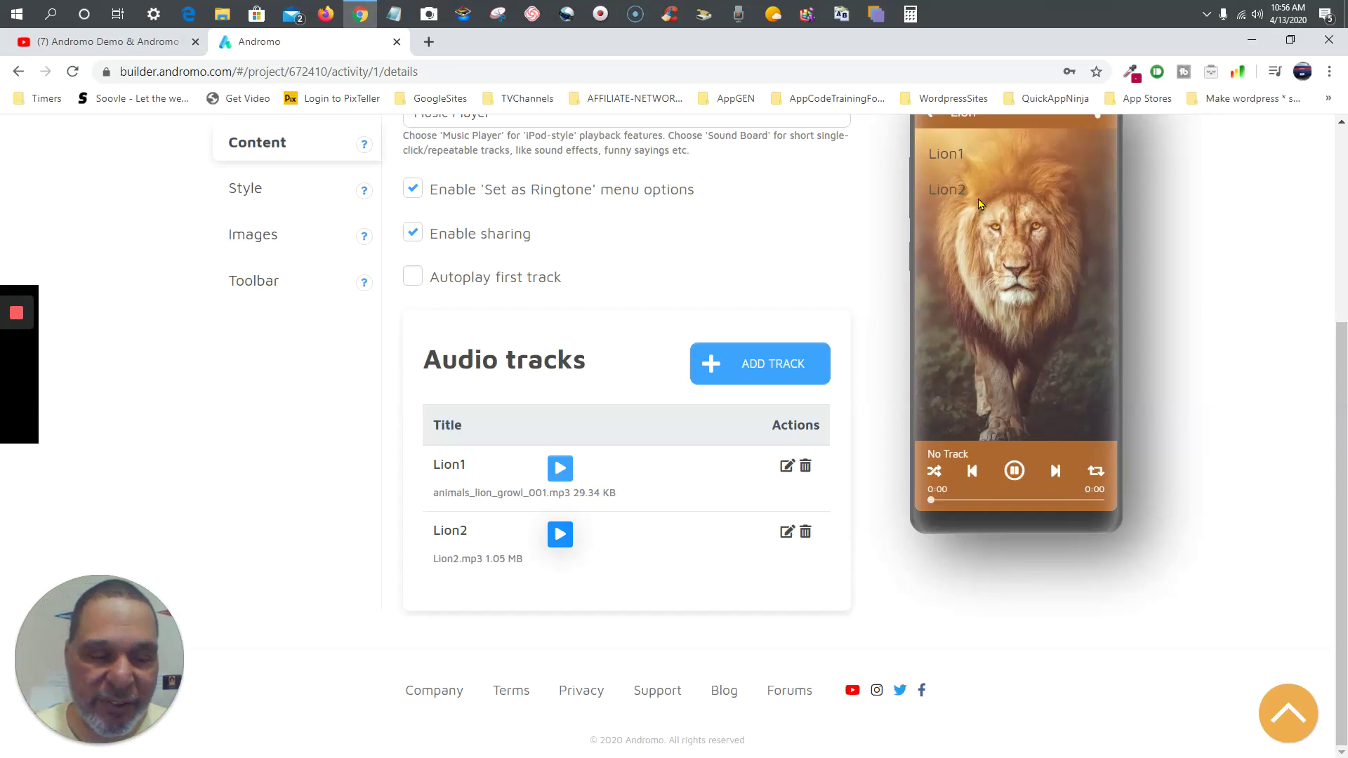
Step: Start a new Lion track, keeping Upload file as the track type
left_click(784, 365)
scroll(566, 442, "down", 3)
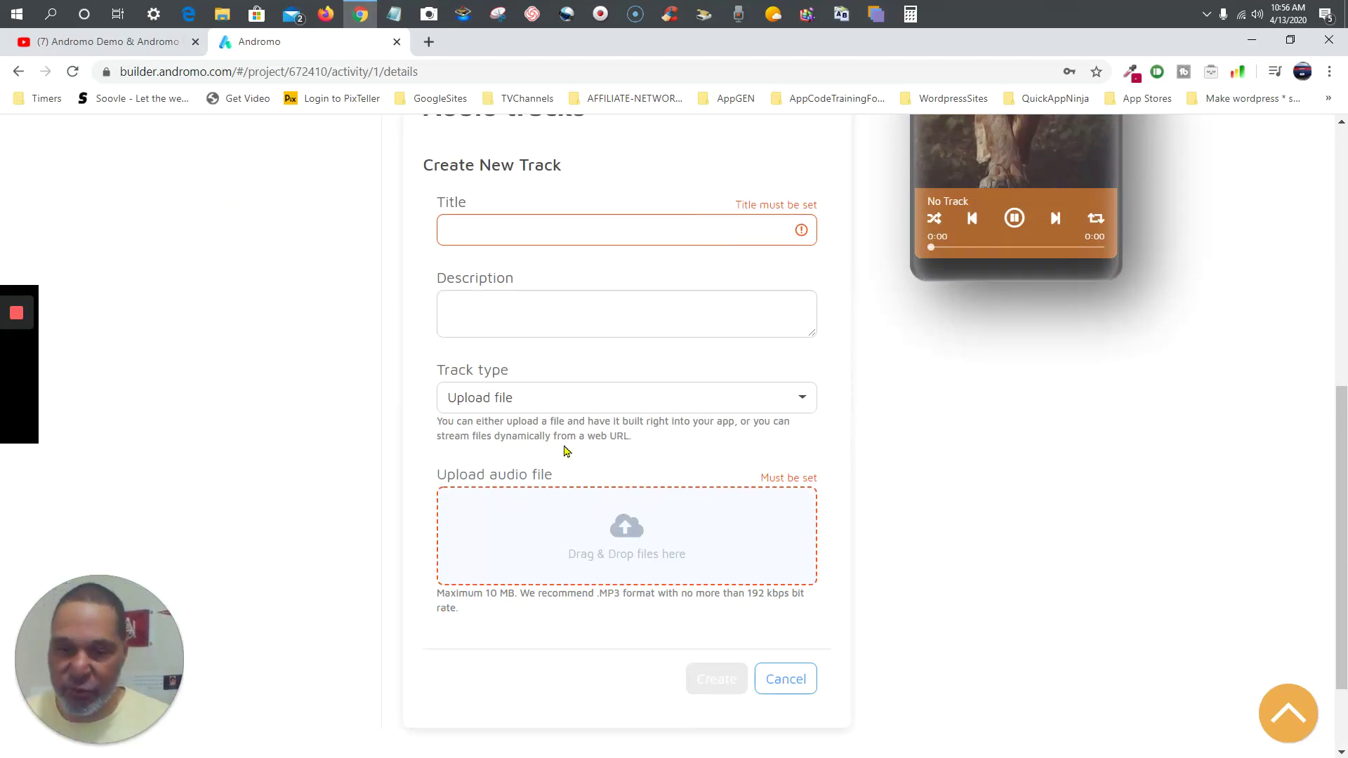
left_click(712, 402)
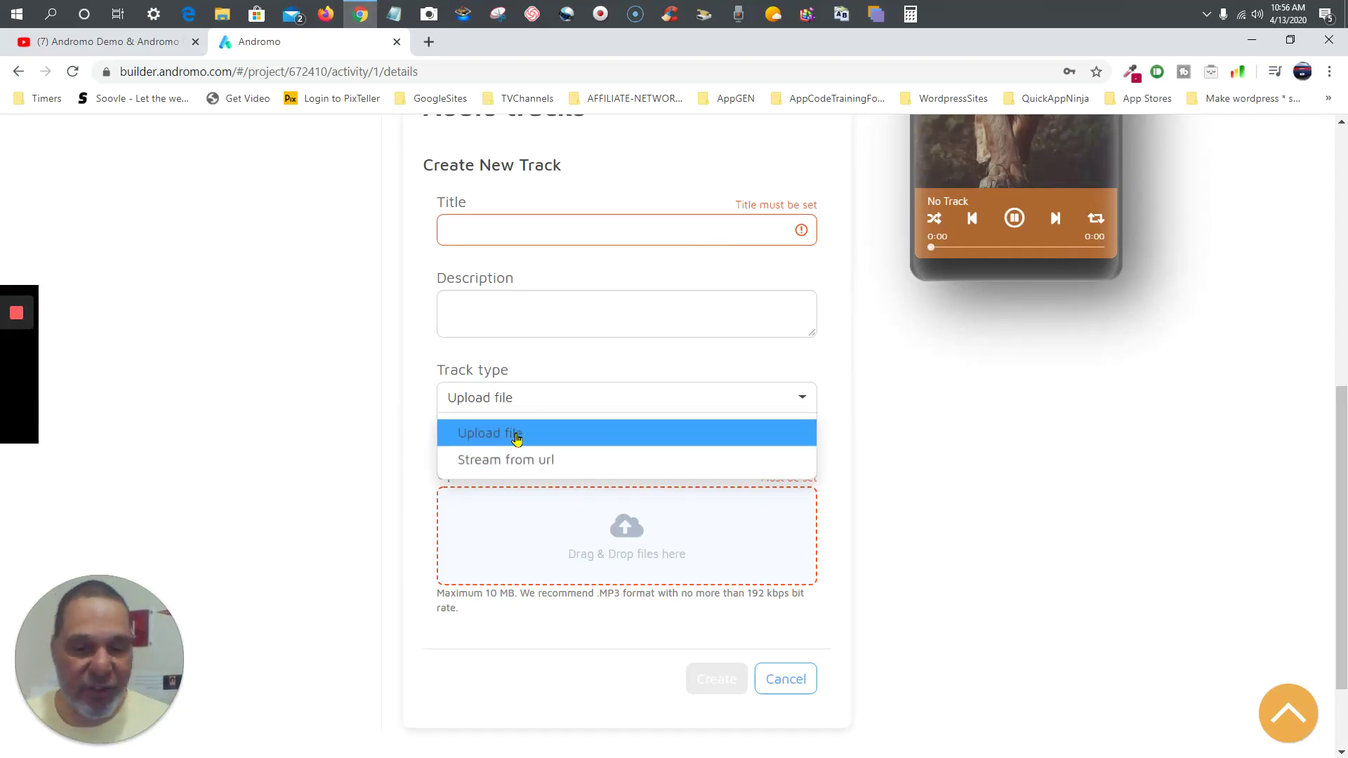
left_click(335, 425)
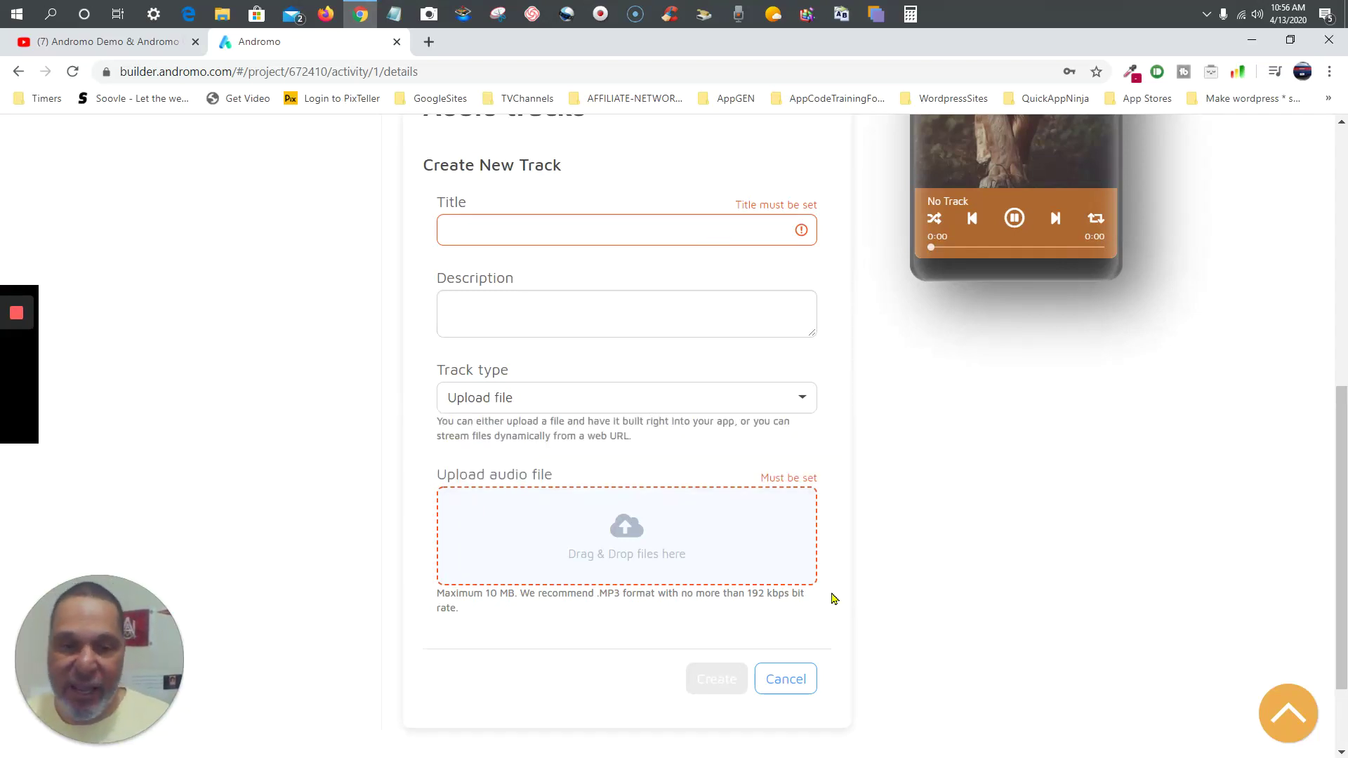
scroll(833, 601, "up", 8)
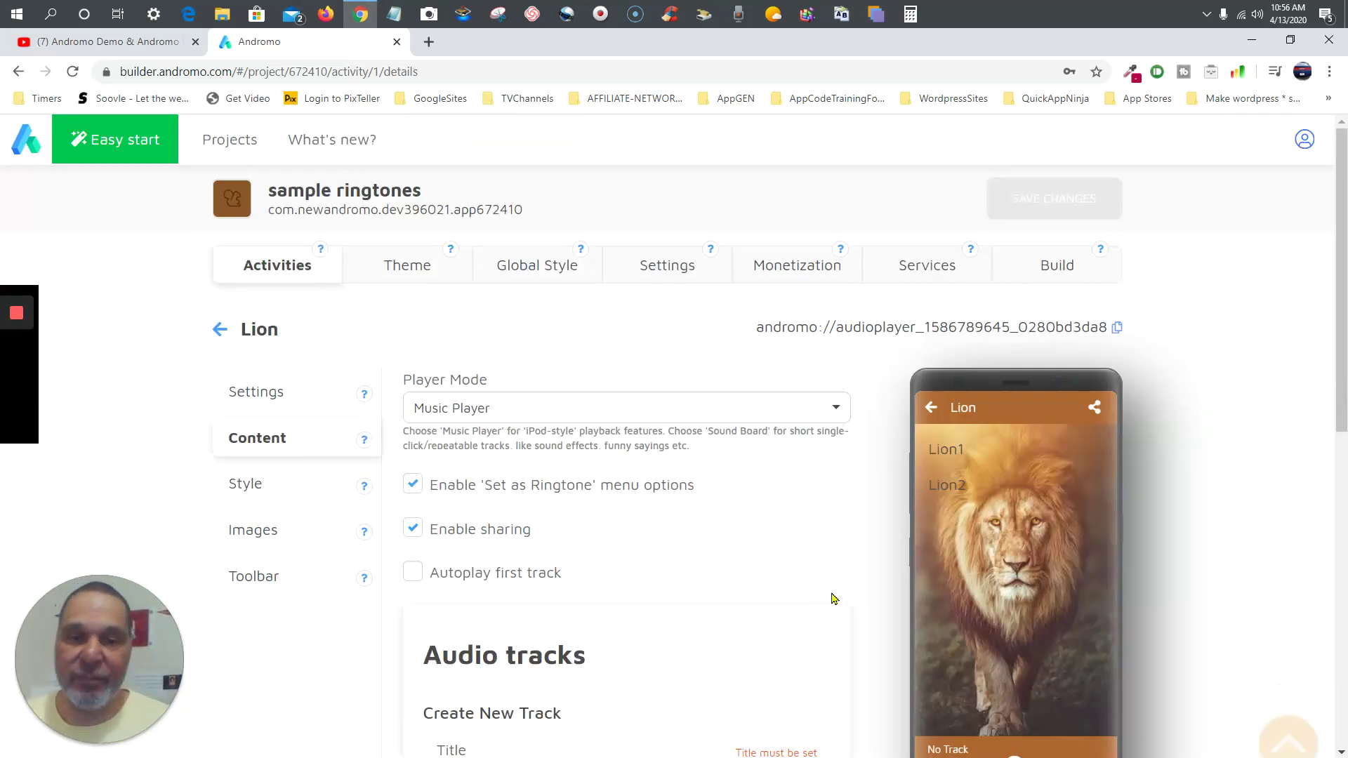
Step: Build a new app named recipe2 using the Recipe template via Easy start
left_click(110, 142)
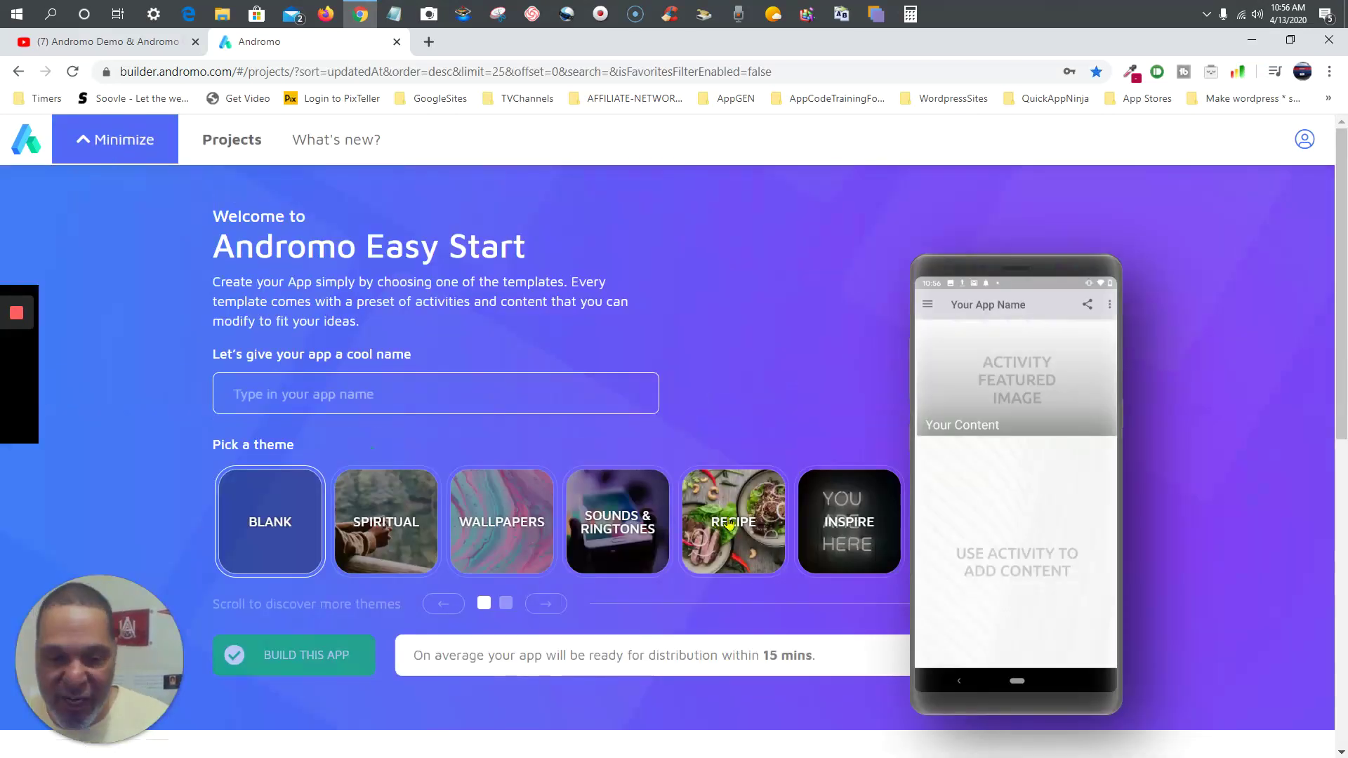
left_click(730, 523)
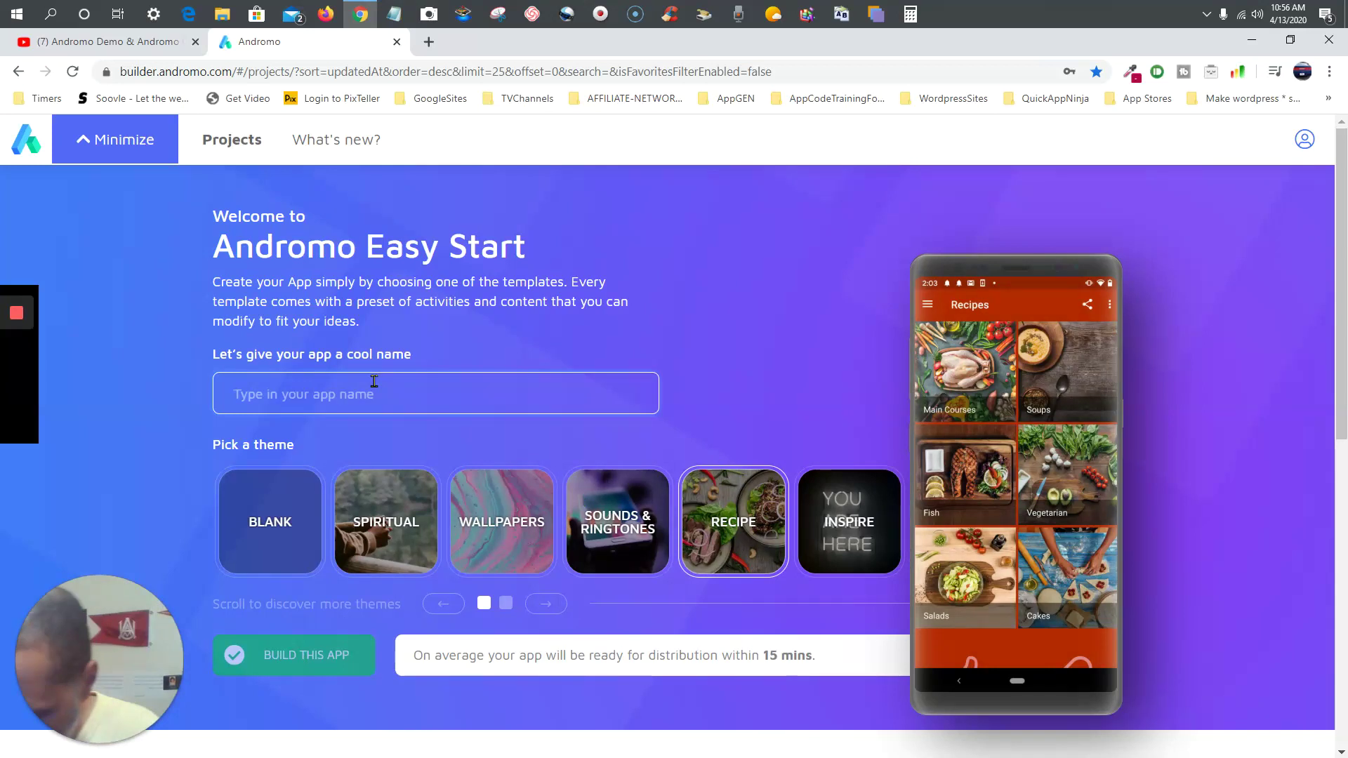
type("recipe2")
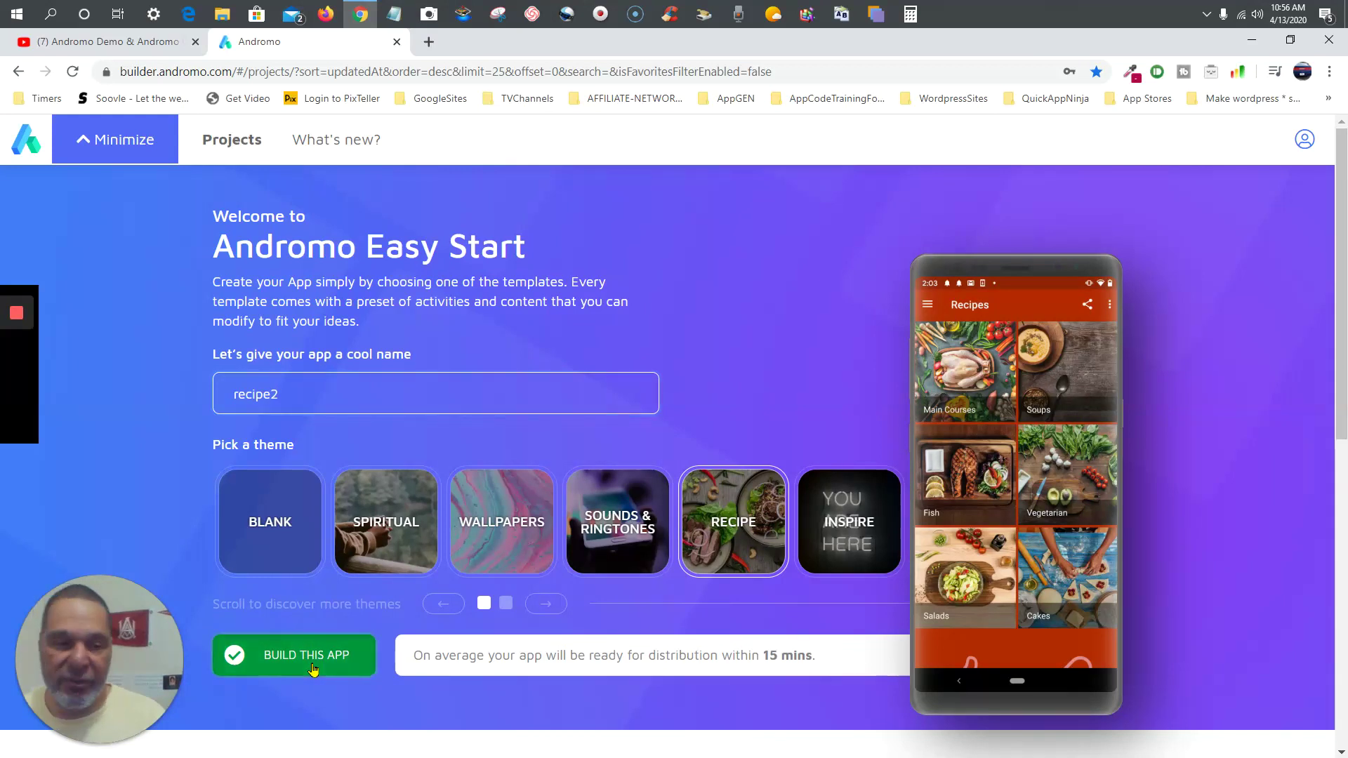
left_click(313, 670)
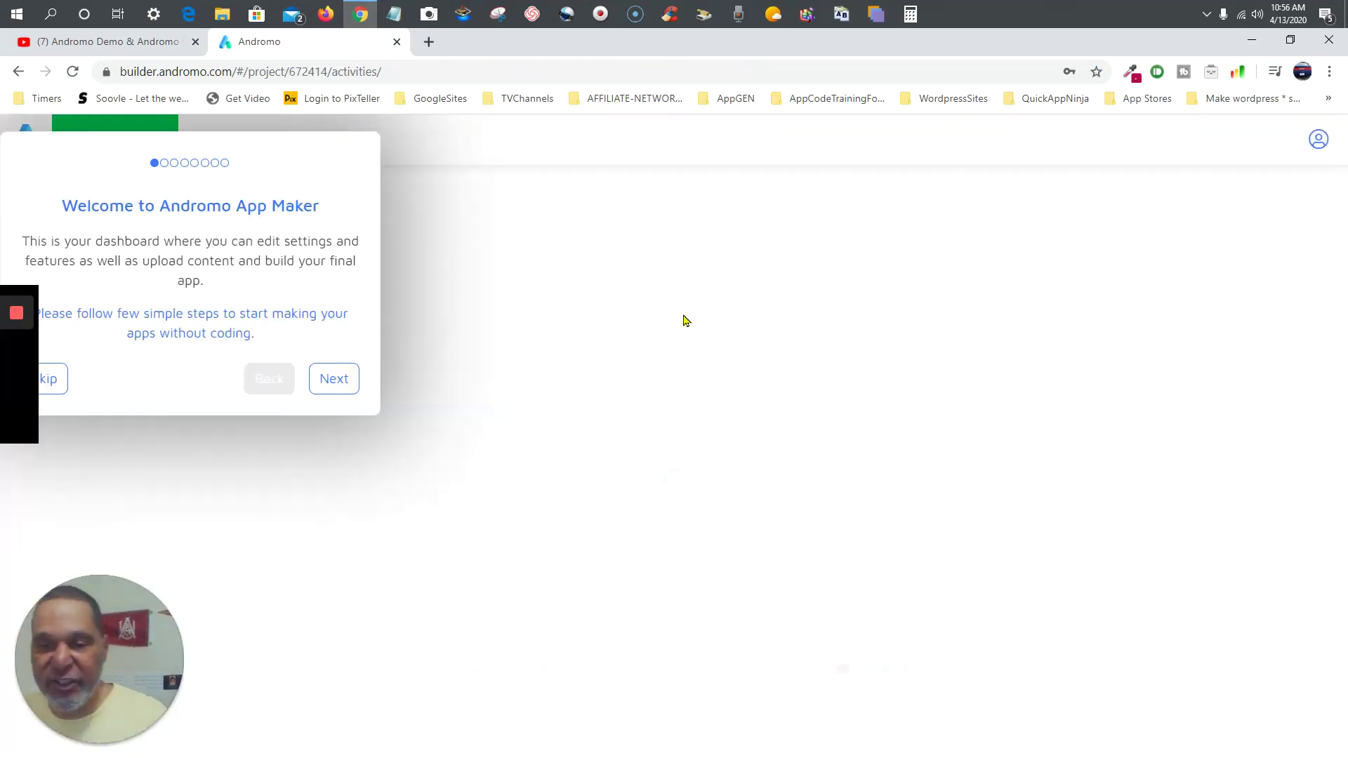
Step: Skip the tour, open the Fish activity's Cedar Planked Salmon content and its document properties
left_click(57, 384)
scroll(703, 465, "down", 3)
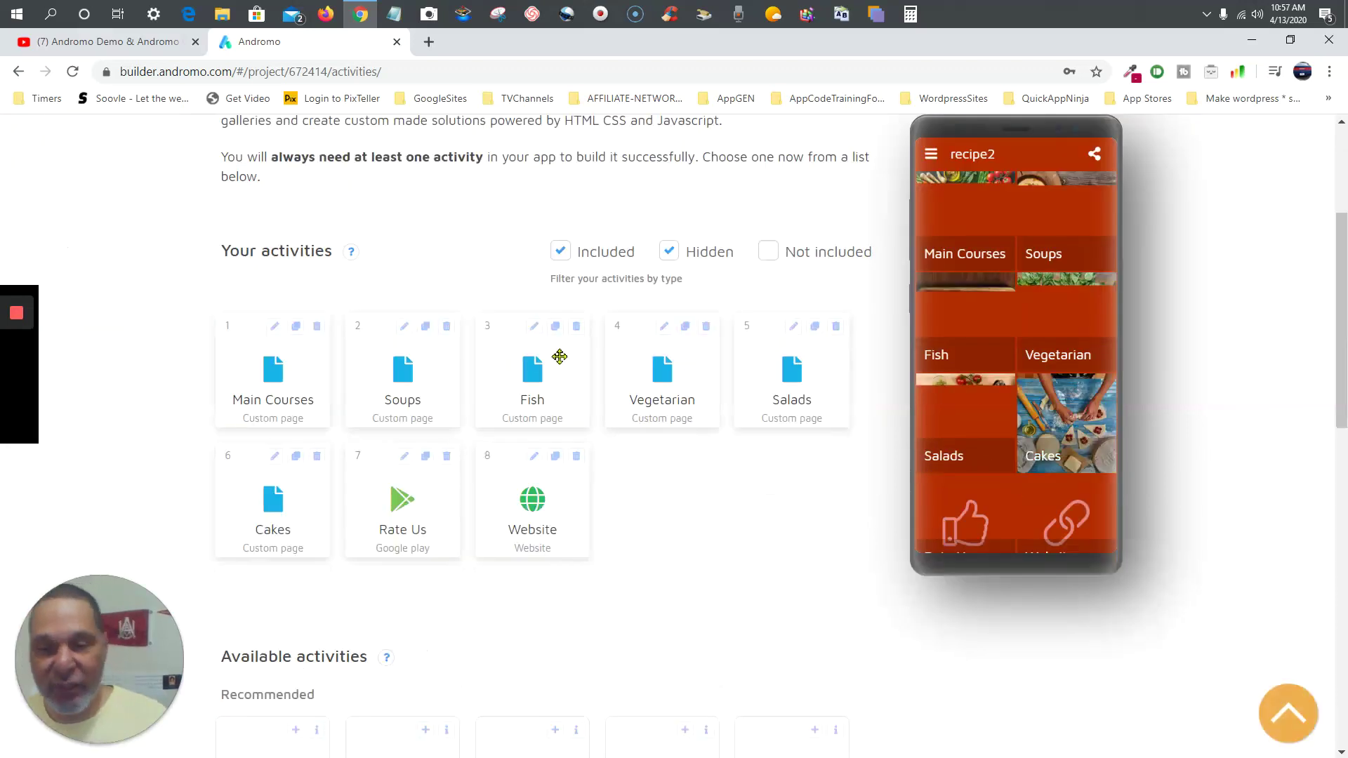
left_click(534, 327)
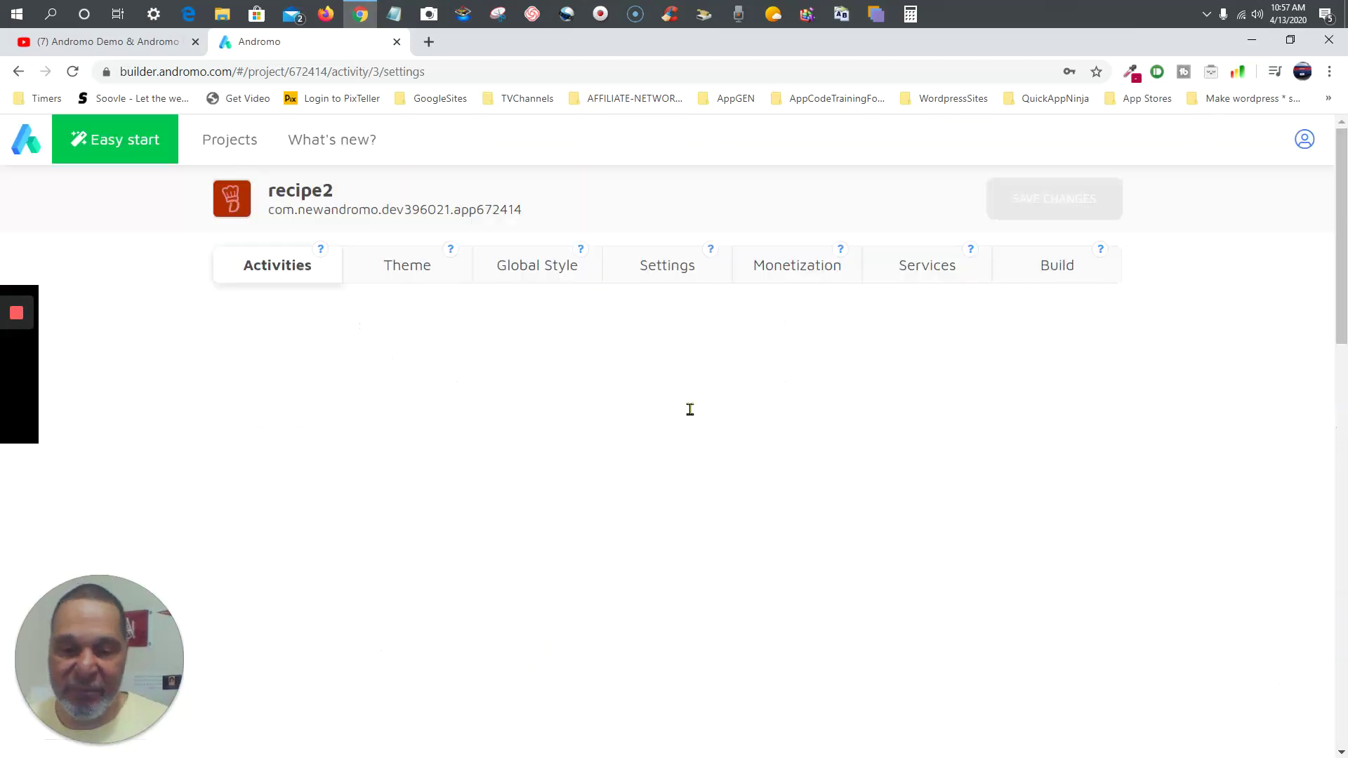
scroll(601, 408, "down", 3)
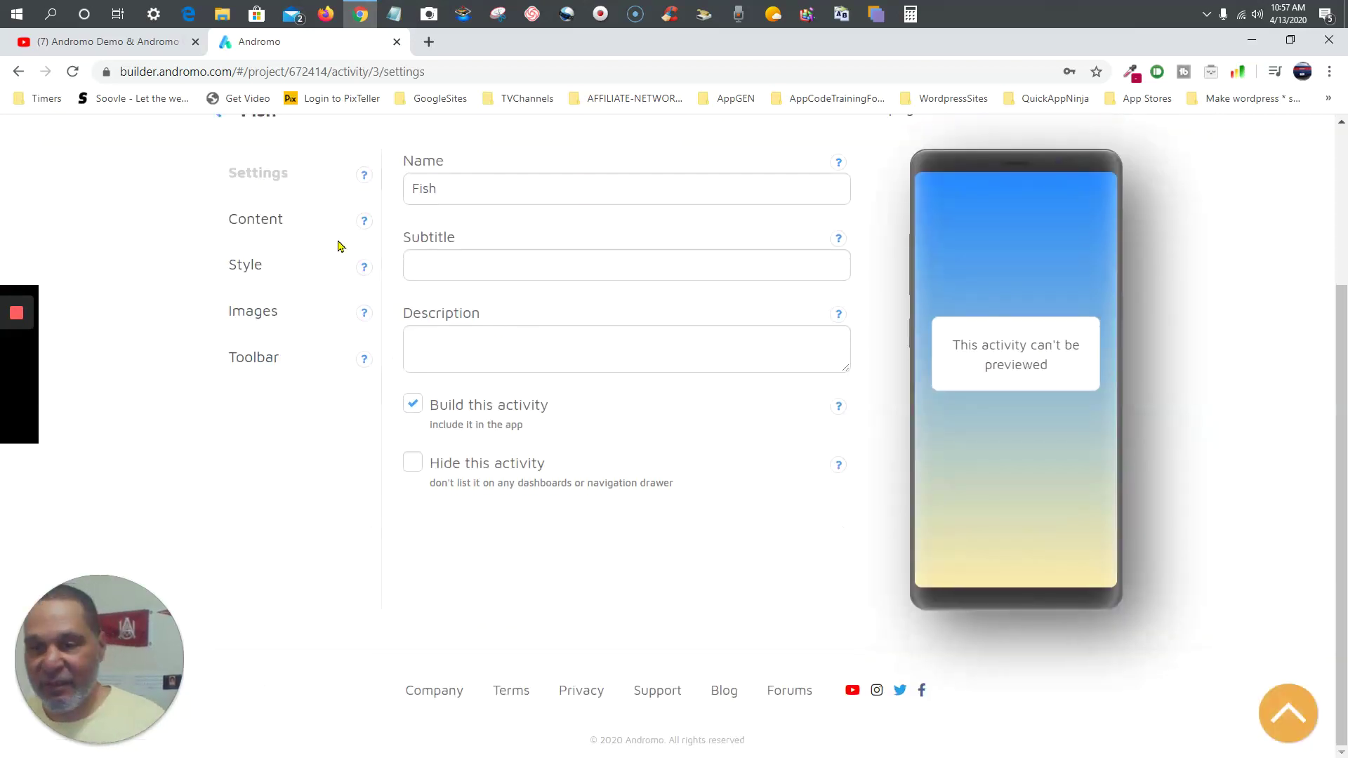
left_click(271, 221)
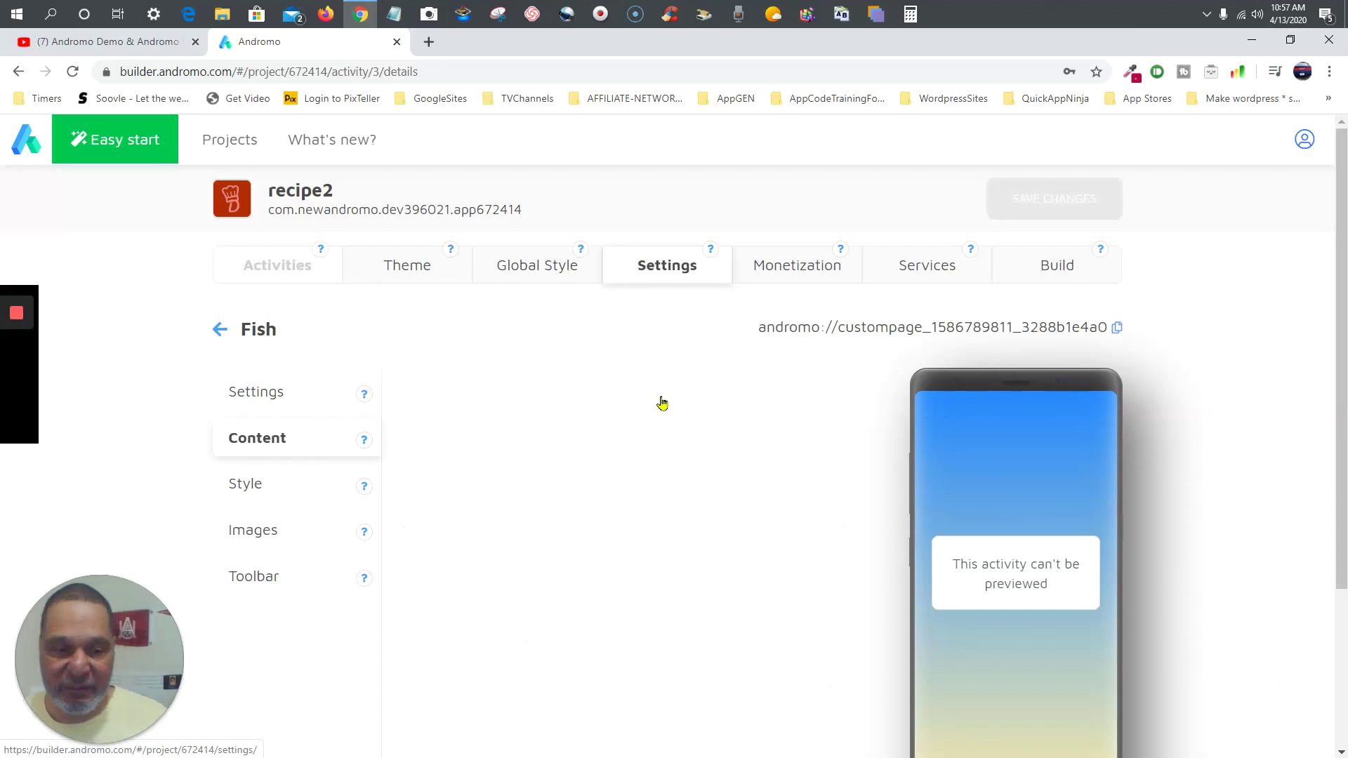
scroll(602, 382, "down", 5)
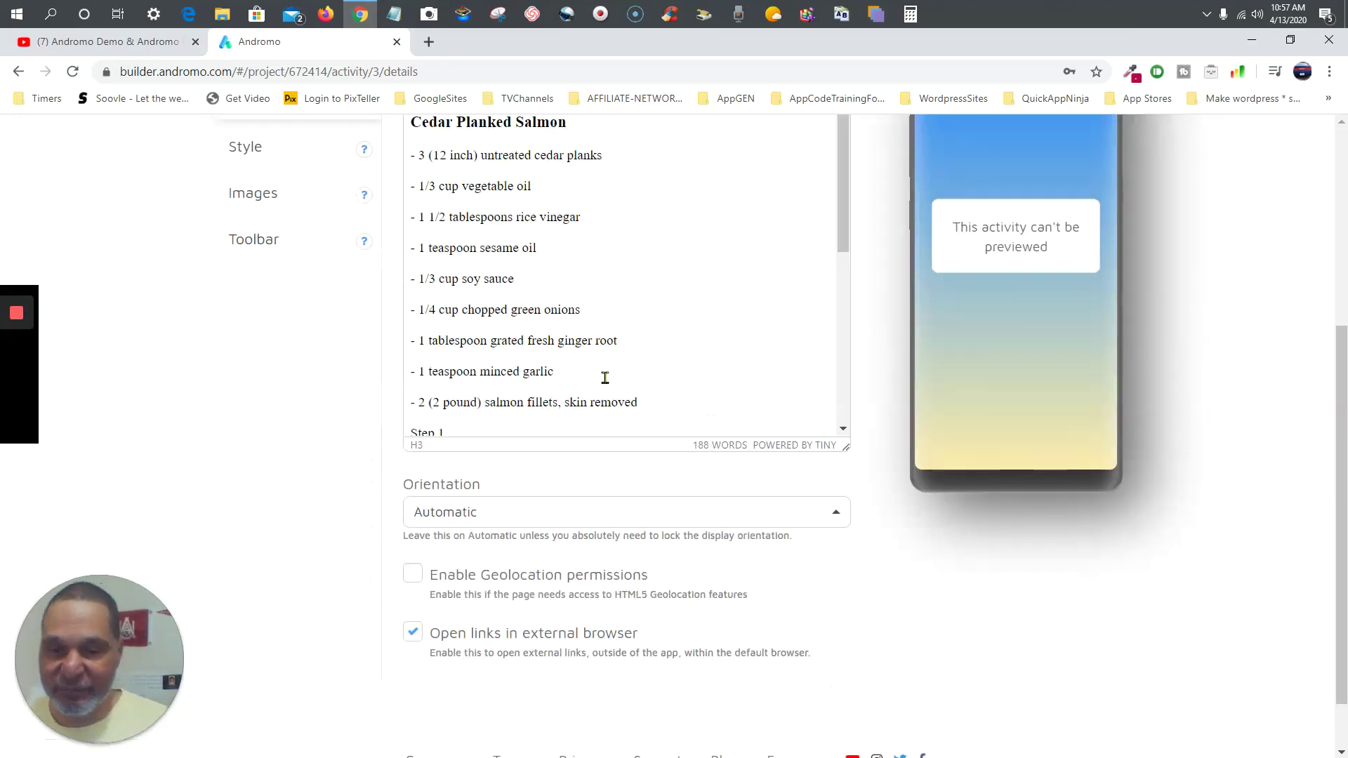
scroll(605, 378, "up", 2)
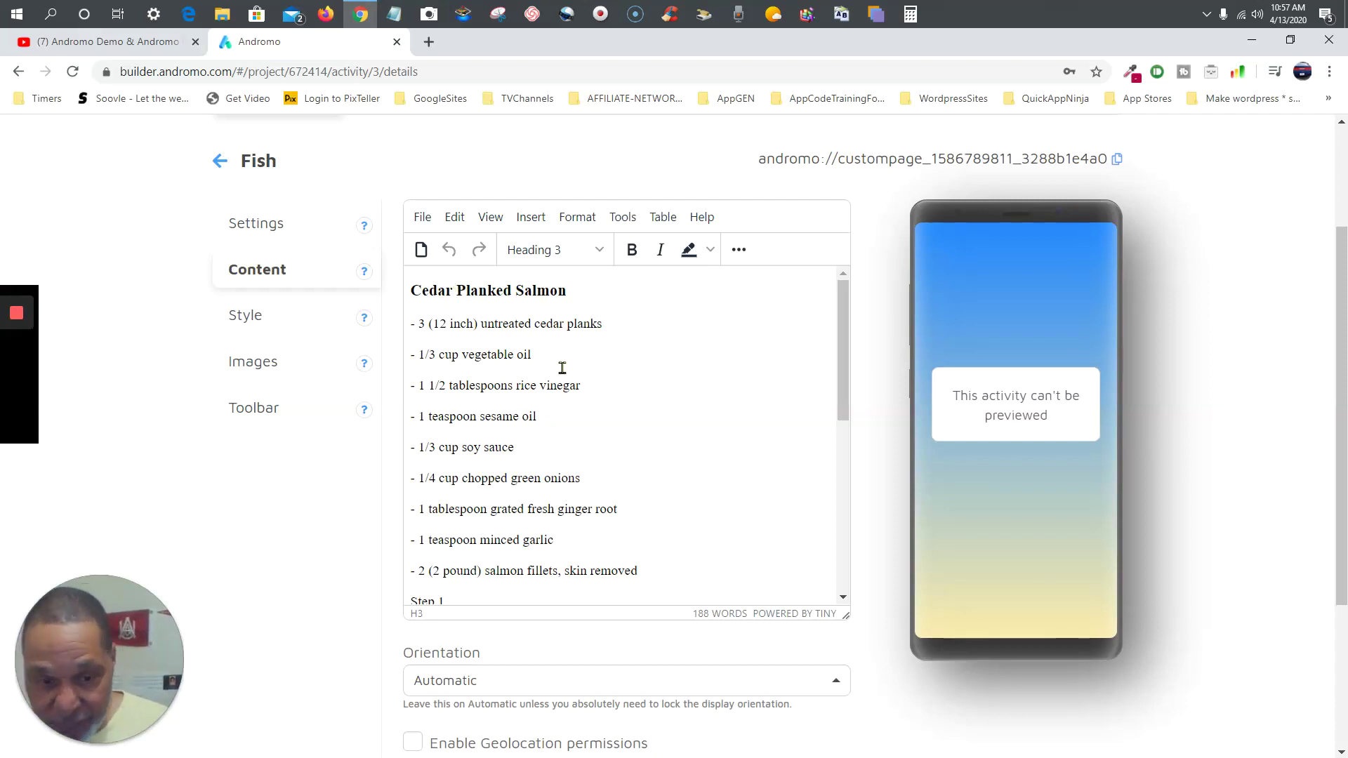
scroll(563, 368, "down", 2)
scroll(562, 368, "down", 4)
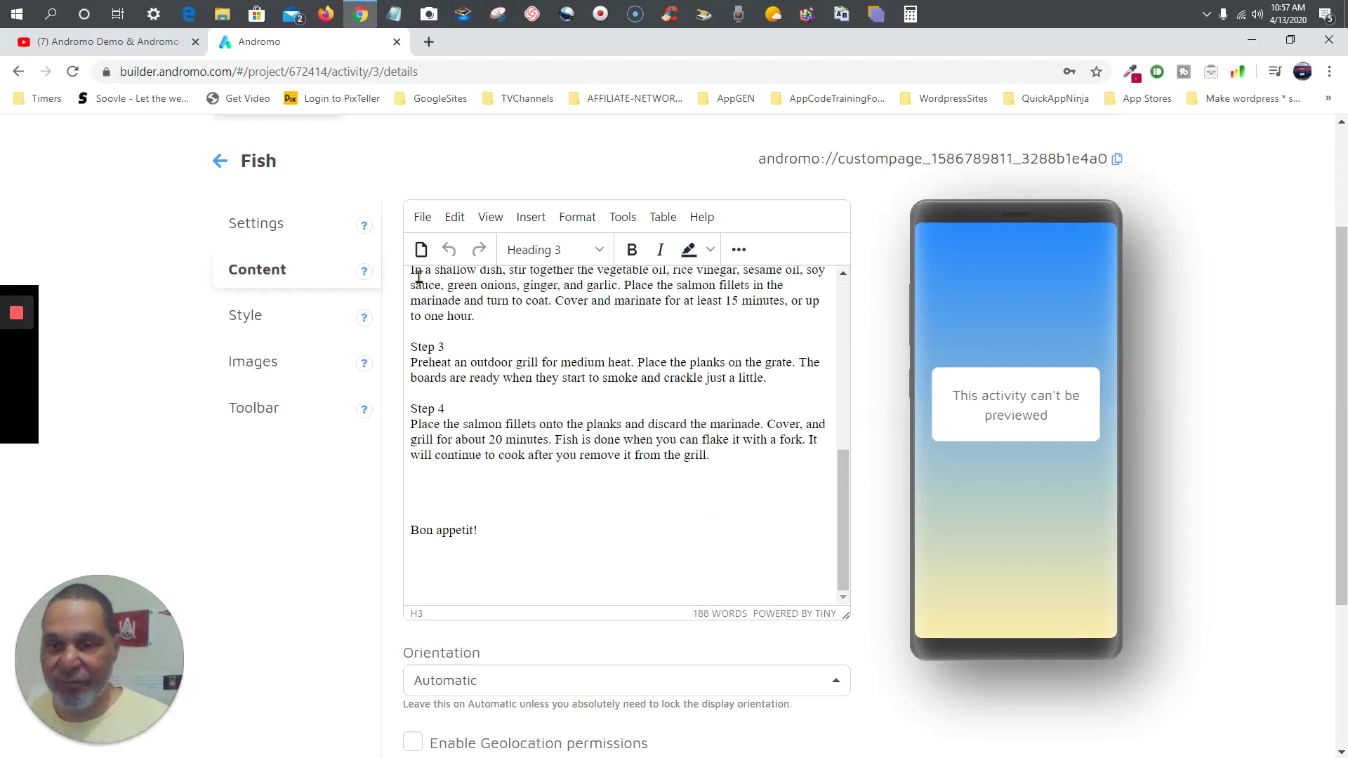
left_click(421, 251)
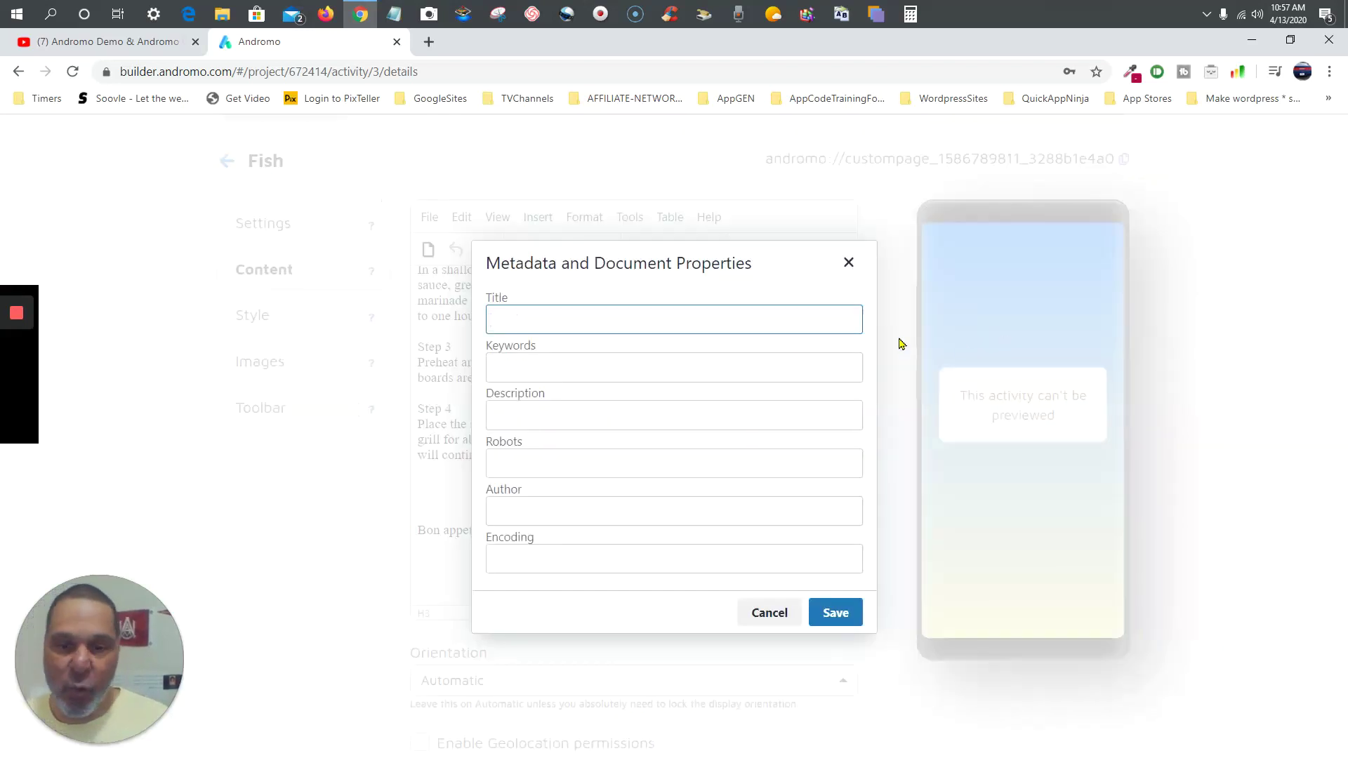
Step: Close the Metadata and Document Properties dialog without changes
left_click(847, 262)
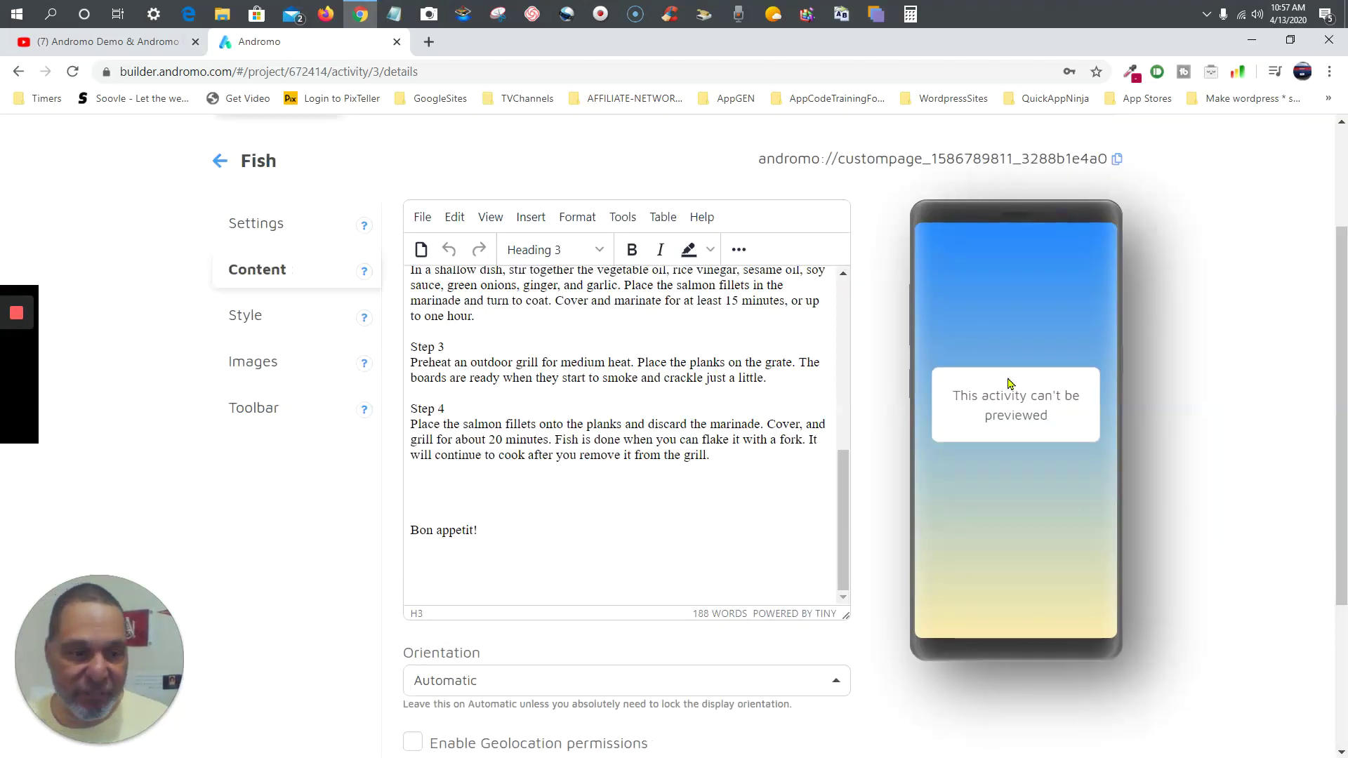